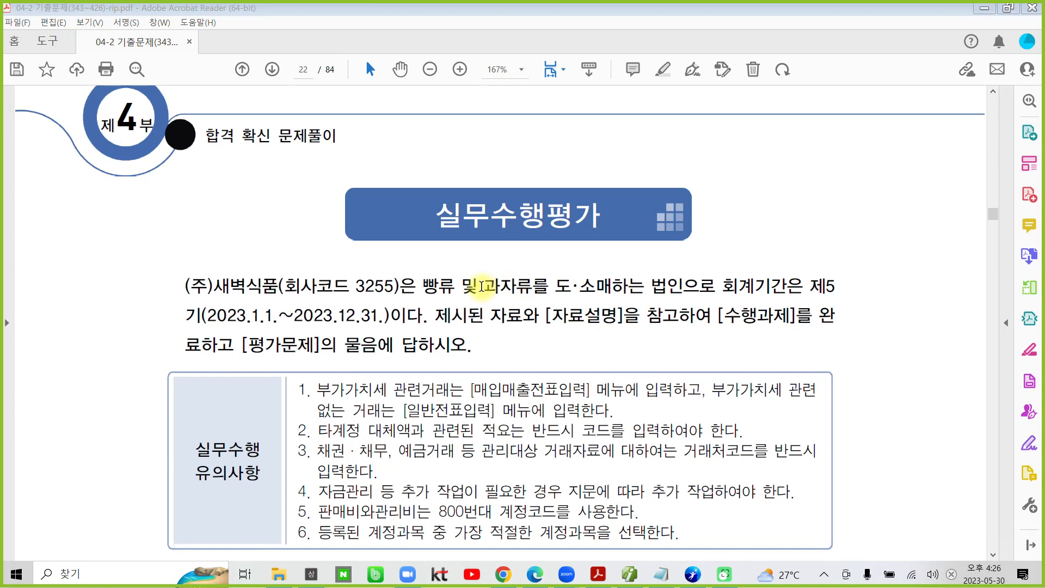
{"action": "mouse_move", "coordinate": [568, 285]}
{"action": "left_mouse_down"}
{"action": "mouse_move", "coordinate": [493, 140]}
{"action": "mouse_move", "coordinate": [601, 283]}
{"action": "left_mouse_up"}
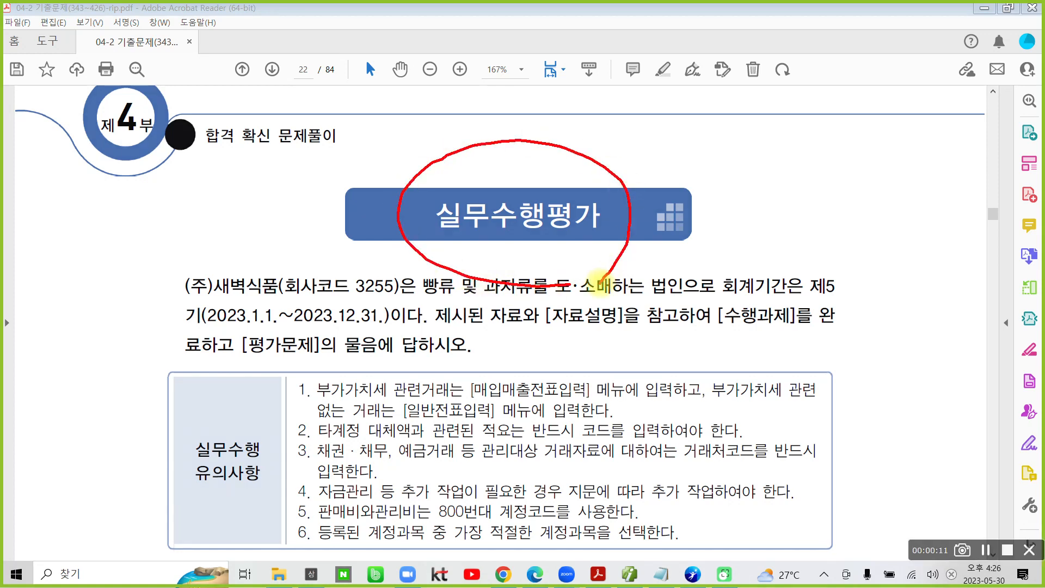
{"action": "key", "text": "Escape"}
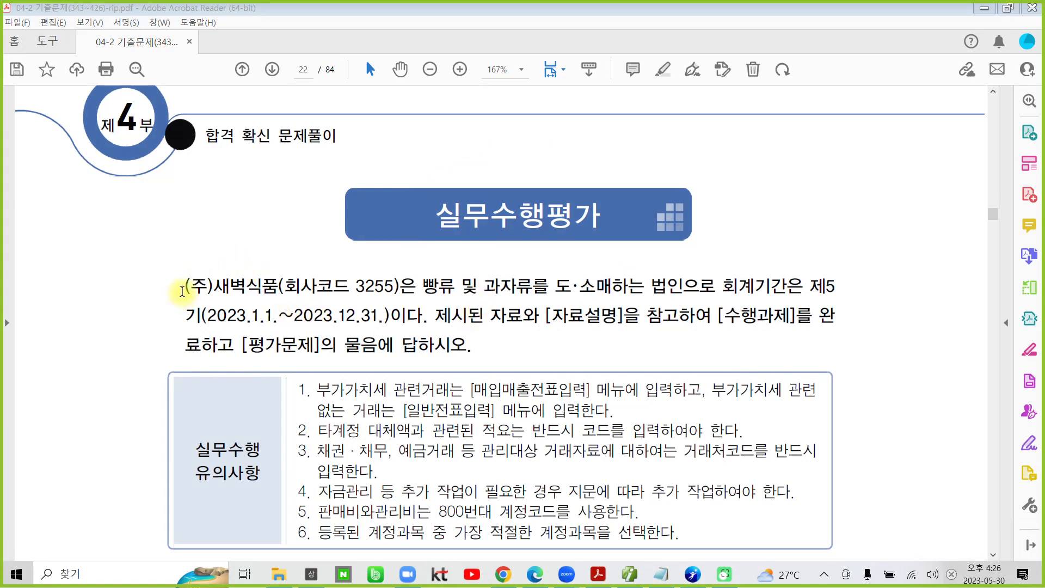
Step: Highlight "(주)새벽식품" and "빵류 및 과자류를 도·소매하는 법인으로" in the introductory paragraph under 실무수행평가
{"action": "left_click_drag", "start_coordinate": [182, 290], "coordinate": [278, 290]}
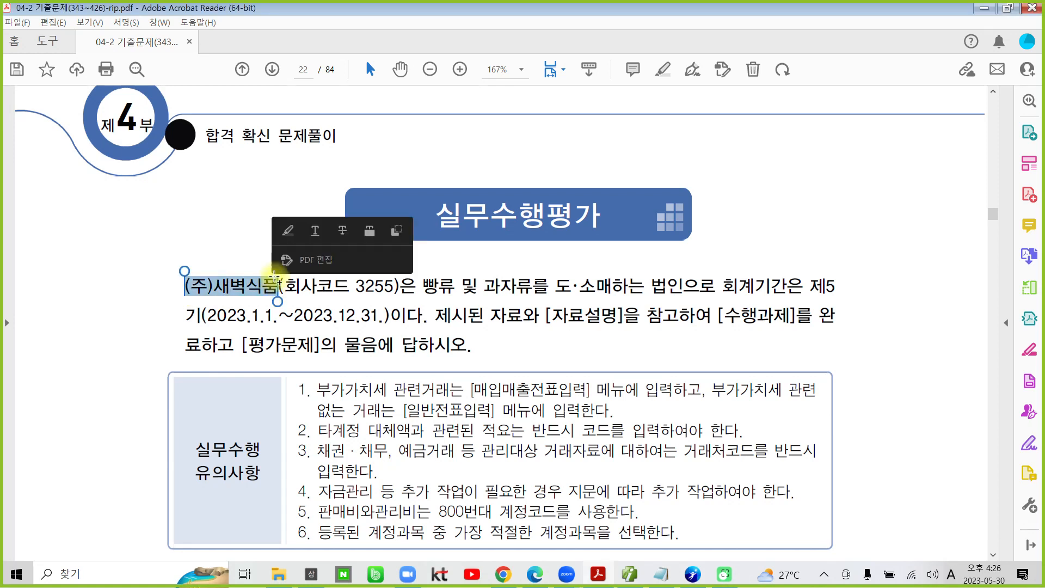
{"action": "left_click", "coordinate": [287, 234]}
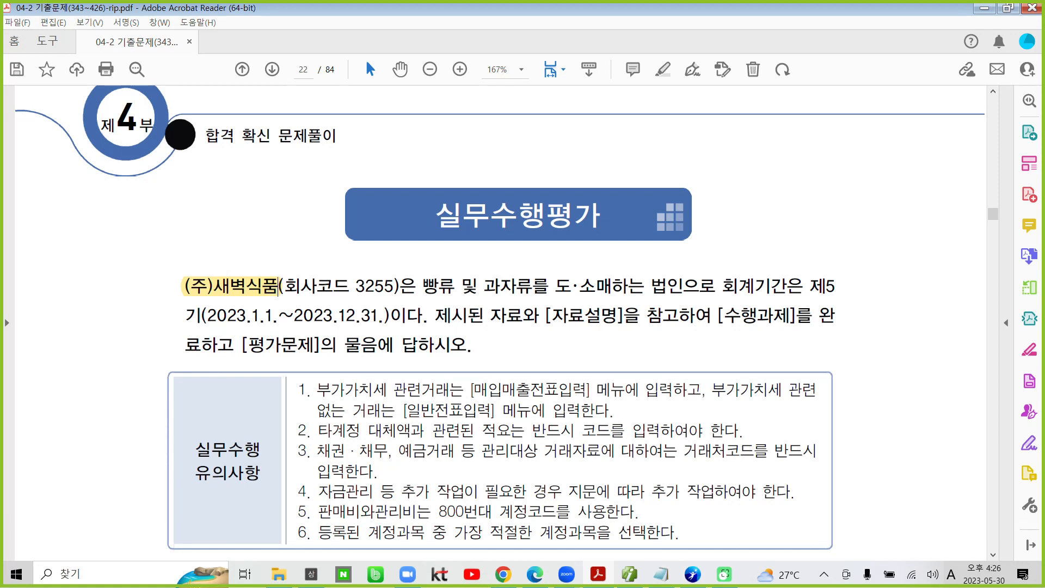
{"action": "left_click", "coordinate": [982, 550]}
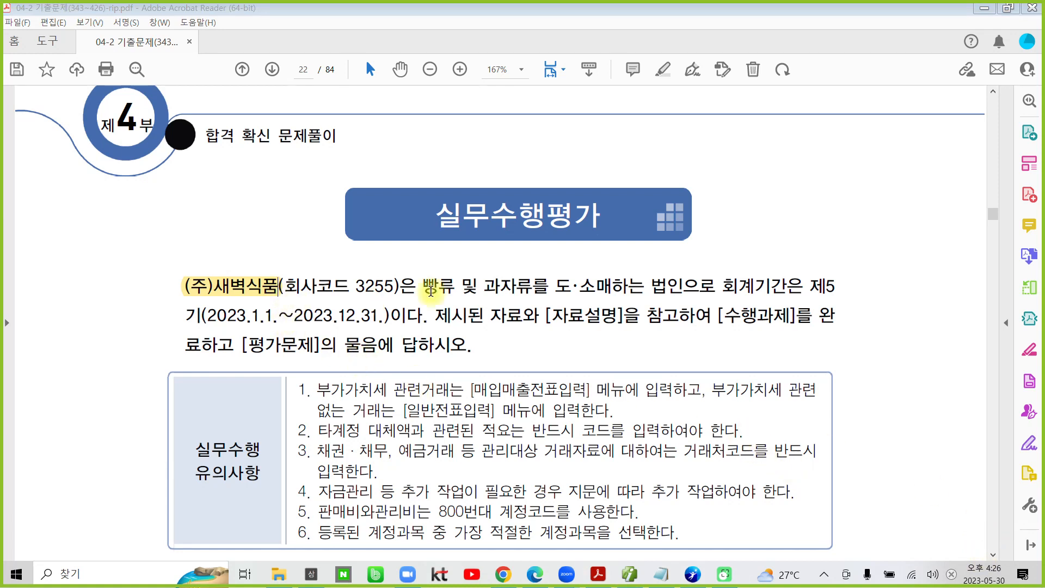
{"action": "left_click_drag", "start_coordinate": [417, 284], "coordinate": [680, 286]}
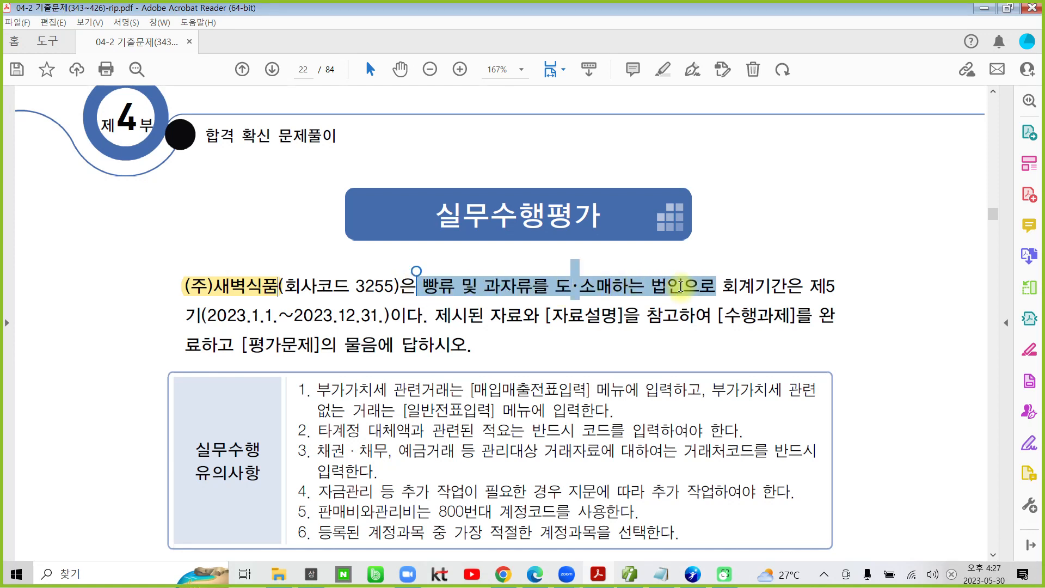
{"action": "left_click", "coordinate": [698, 214]}
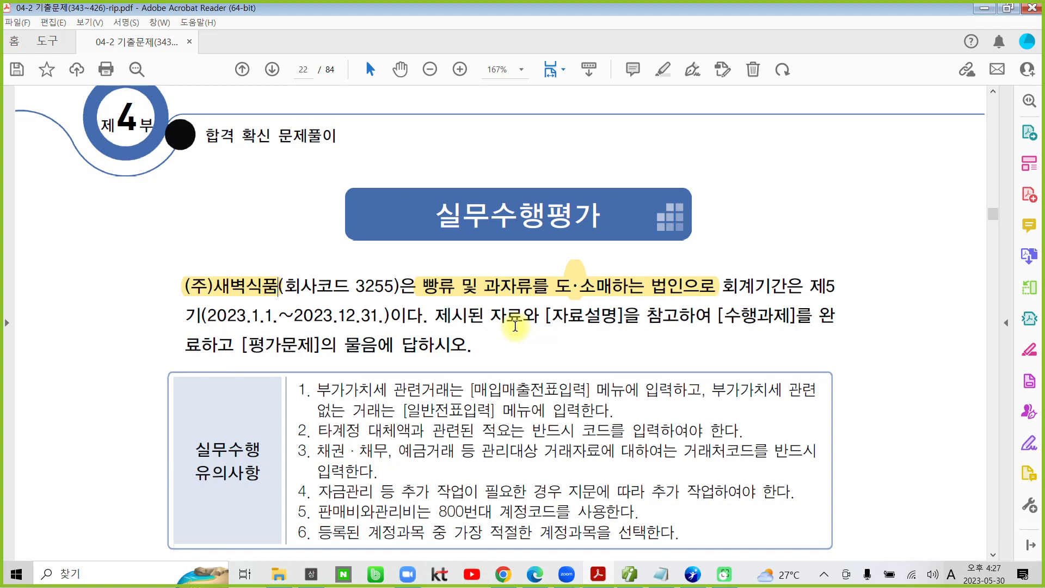
{"action": "scroll", "coordinate": [515, 326], "scroll_direction": "down", "scroll_amount": 1}
{"action": "scroll", "coordinate": [515, 326], "scroll_direction": "down", "scroll_amount": 2}
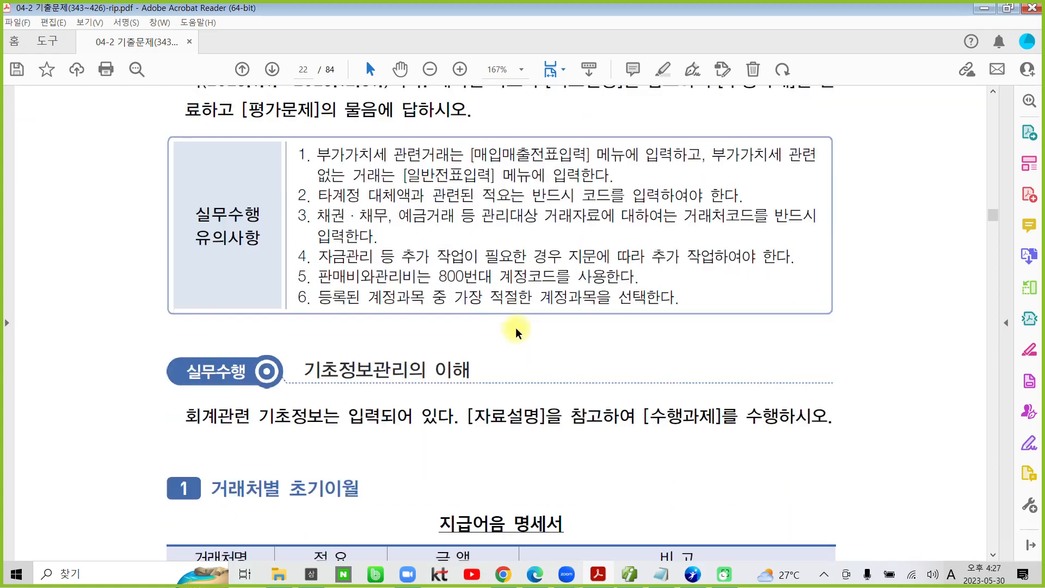
{"action": "key", "text": "ctrl+2"}
{"action": "mouse_move", "coordinate": [403, 375]}
{"action": "left_mouse_down"}
{"action": "mouse_move", "coordinate": [261, 327]}
{"action": "mouse_move", "coordinate": [405, 94]}
{"action": "mouse_move", "coordinate": [838, 200]}
{"action": "mouse_move", "coordinate": [497, 387]}
{"action": "mouse_move", "coordinate": [397, 391]}
{"action": "left_mouse_up"}
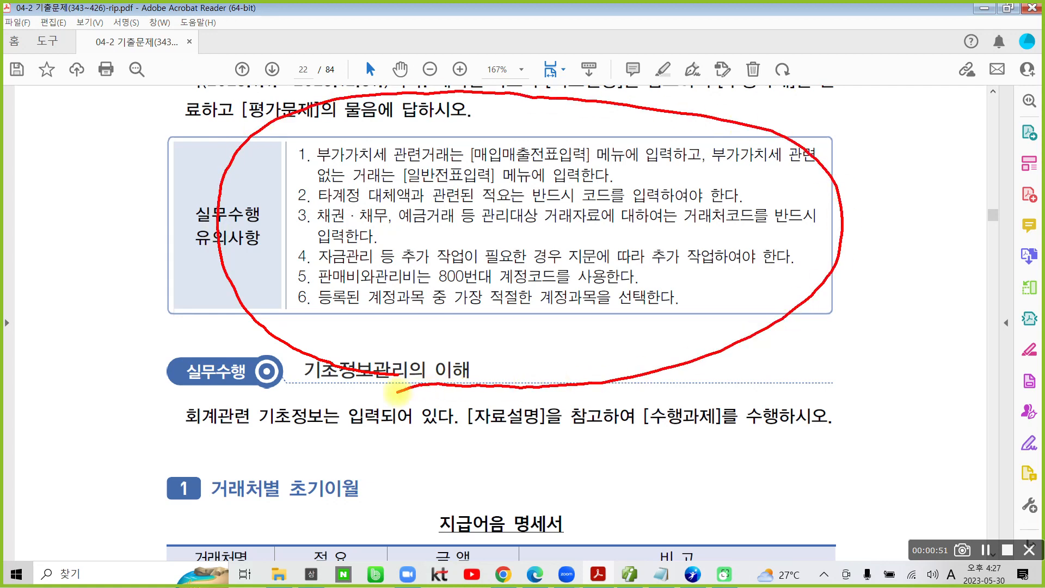
{"action": "key", "text": "Escape"}
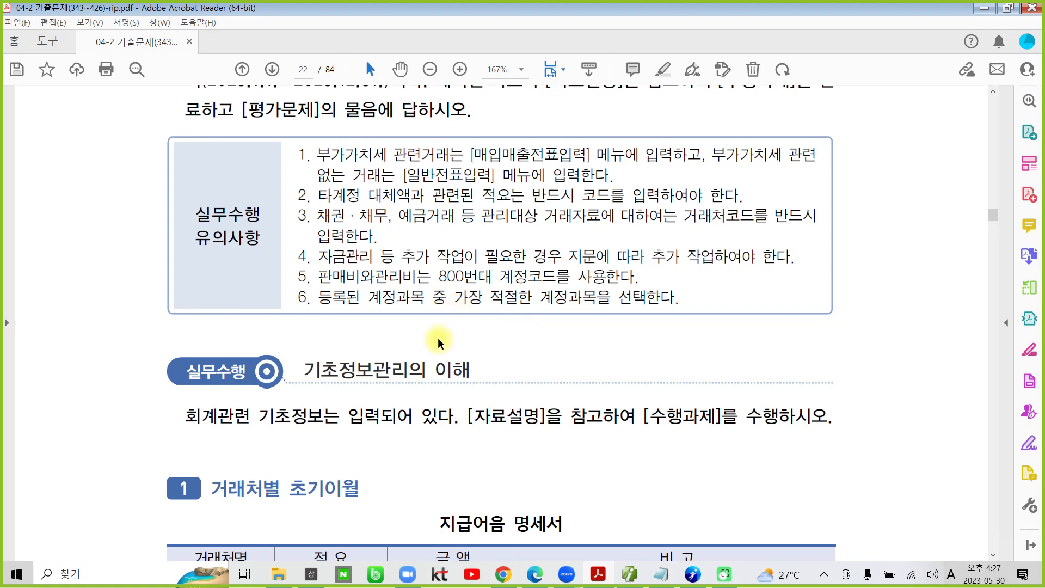
Step: Highlight the 실무수행 section heading "기초정보관리의 이해"
{"action": "scroll", "coordinate": [438, 342], "scroll_direction": "down", "scroll_amount": 3}
{"action": "scroll", "coordinate": [299, 354], "scroll_direction": "down", "scroll_amount": 1}
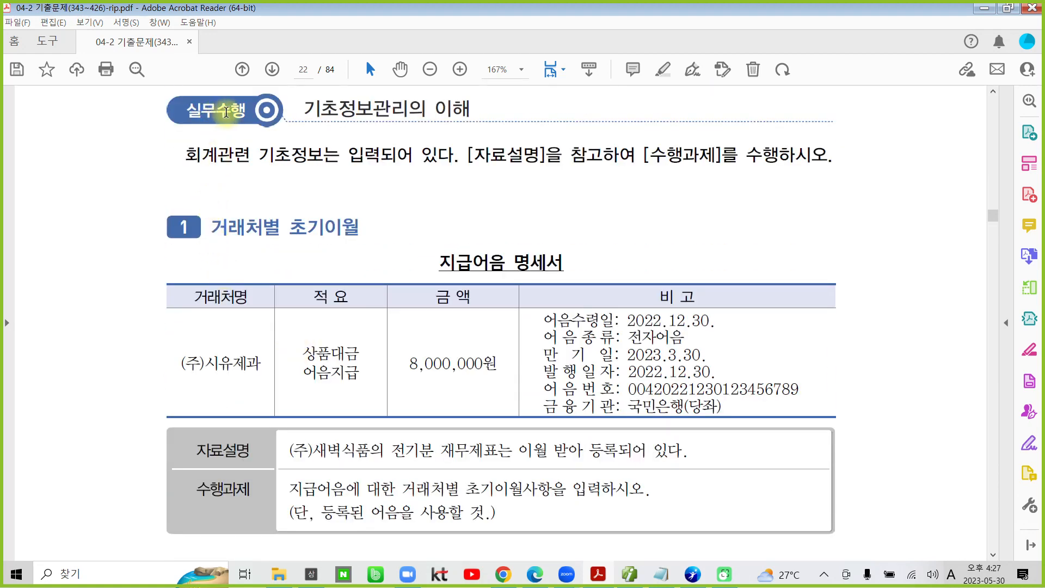
{"action": "left_click", "coordinate": [308, 110]}
{"action": "left_click_drag", "start_coordinate": [308, 110], "coordinate": [467, 110]}
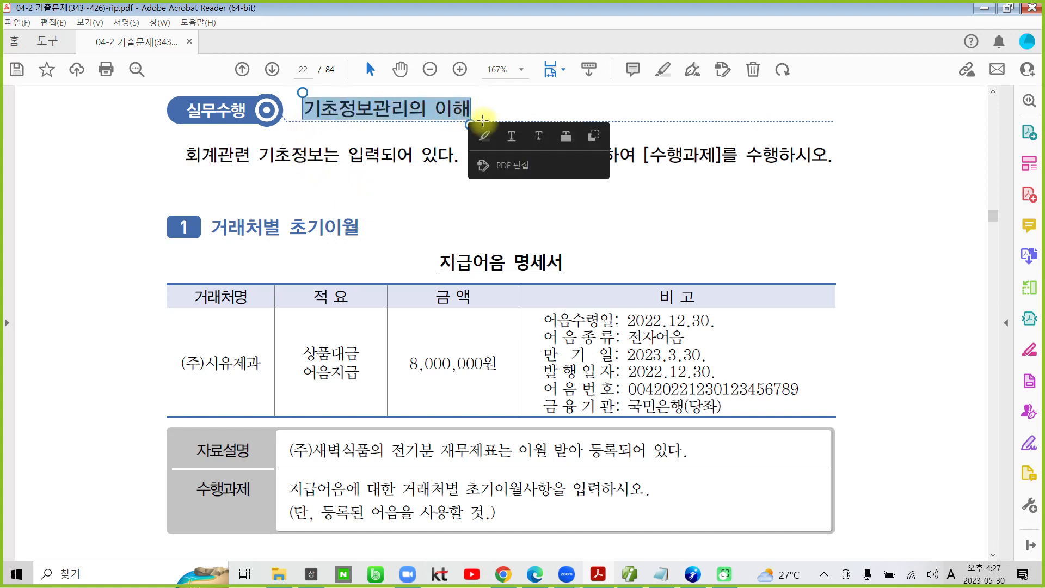
{"action": "left_click", "coordinate": [482, 131]}
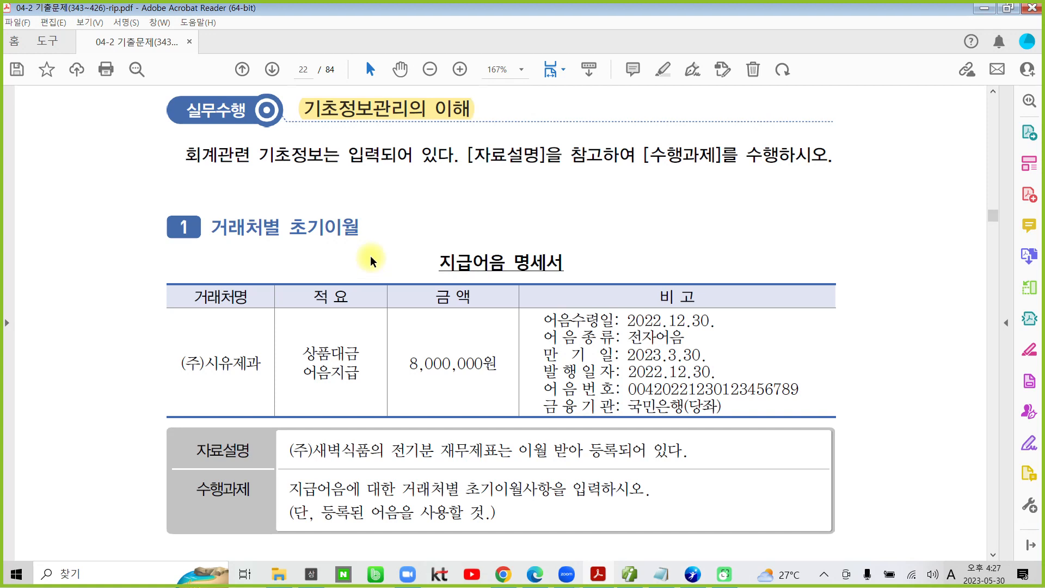
Step: Highlight the task 1 heading "거래처별 초기이월" and the table title "지급어음 명세서"
{"action": "scroll", "coordinate": [297, 264], "scroll_direction": "down", "scroll_amount": 1}
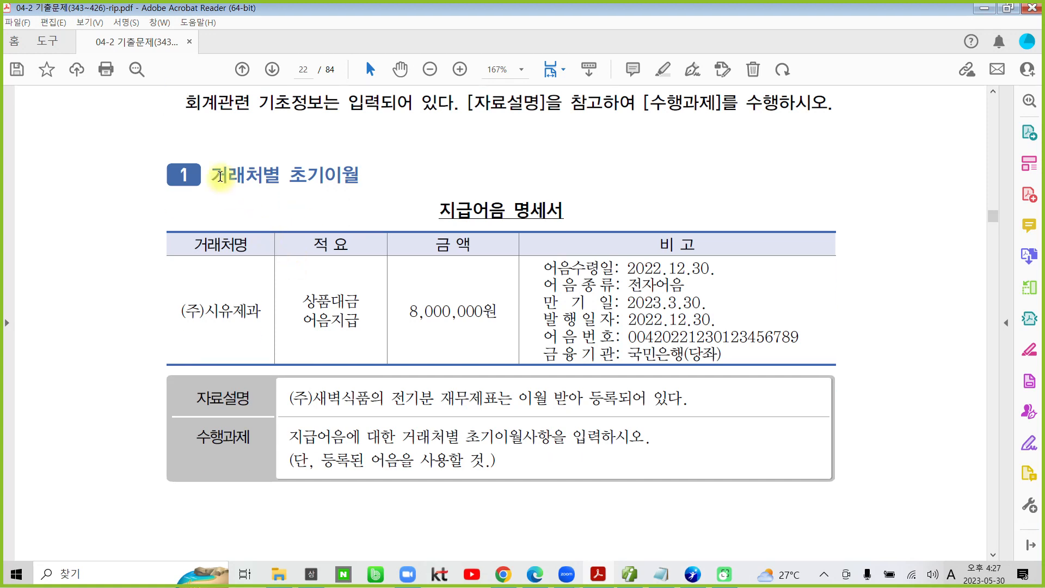
{"action": "left_click_drag", "start_coordinate": [210, 176], "coordinate": [358, 177]}
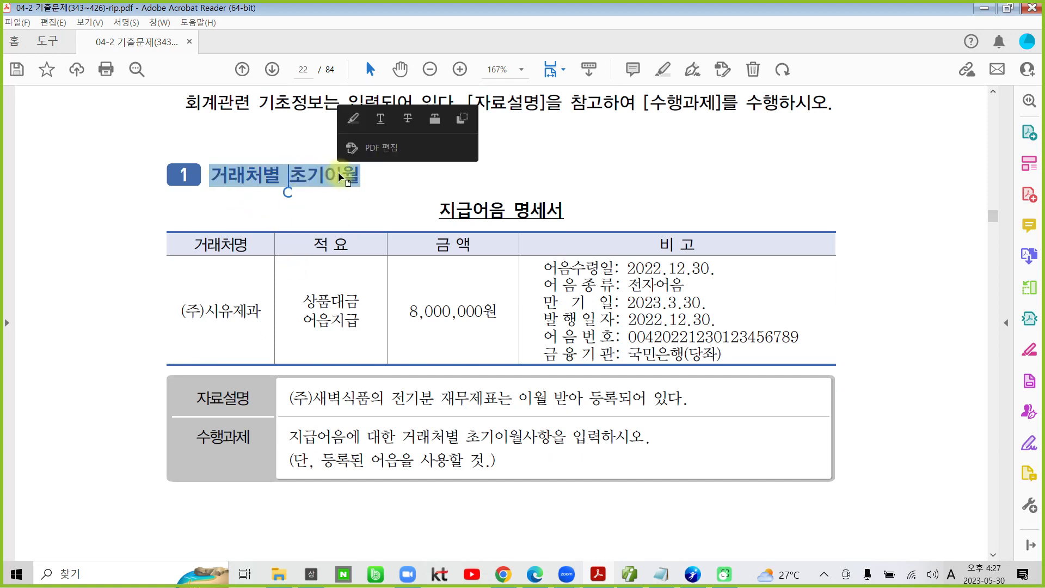
{"action": "left_click", "coordinate": [353, 119]}
{"action": "left_click_drag", "start_coordinate": [439, 210], "coordinate": [541, 208]}
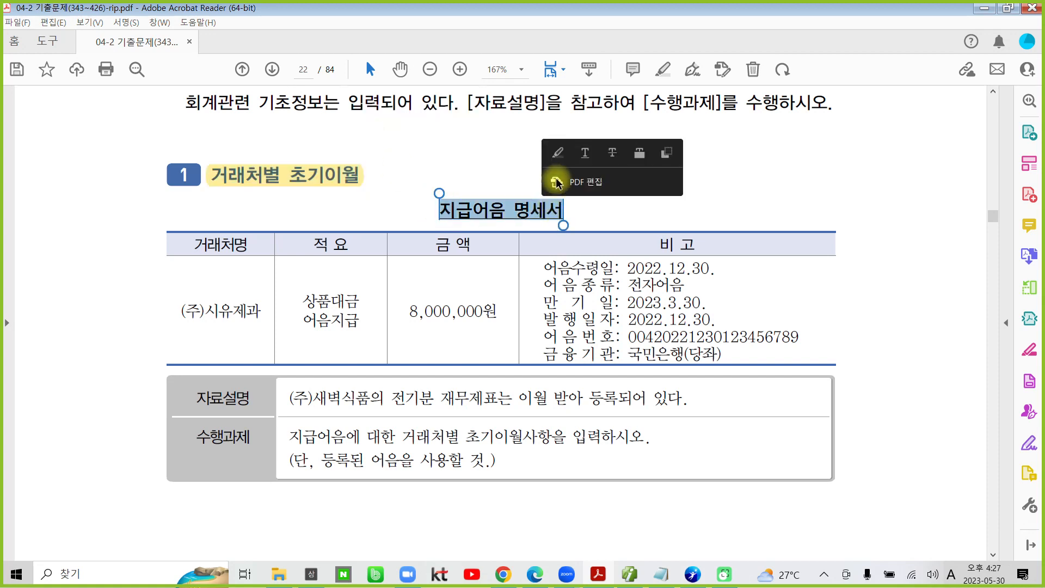
{"action": "left_click", "coordinate": [552, 175]}
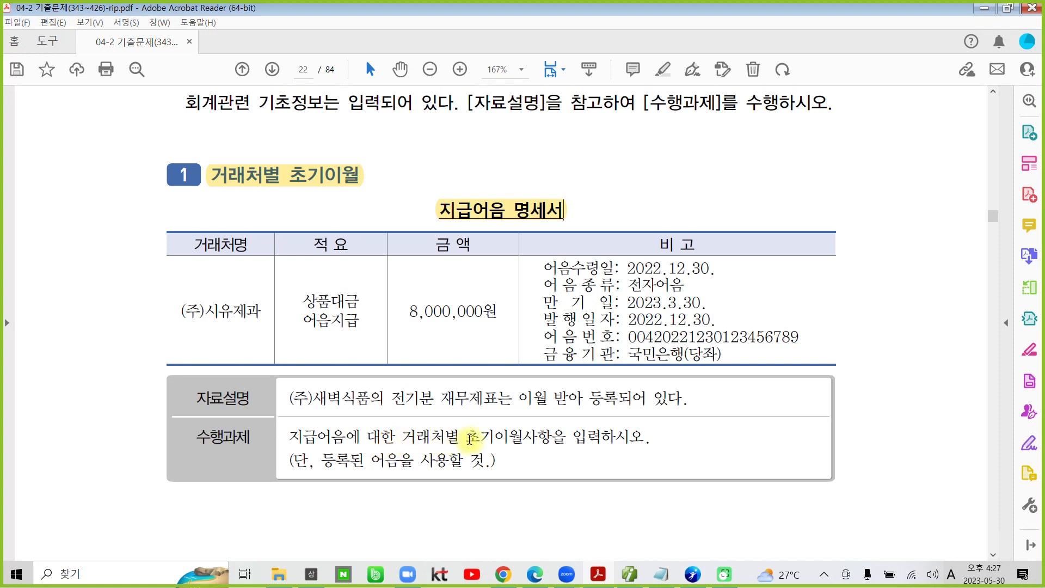
Step: Highlight "초기이월사항을 입력하시오" and "어음을 사용할" in the 수행과제 row, plus the 어음번호 value in the 비고 column
{"action": "left_click_drag", "start_coordinate": [466, 437], "coordinate": [602, 440]}
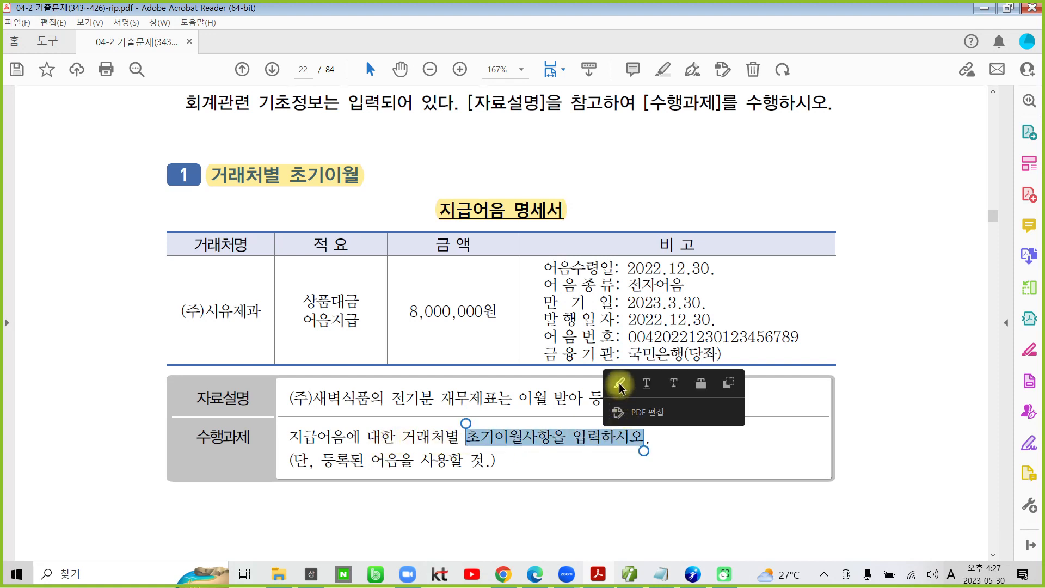
{"action": "left_click", "coordinate": [615, 383]}
{"action": "left_click_drag", "start_coordinate": [364, 460], "coordinate": [441, 460]}
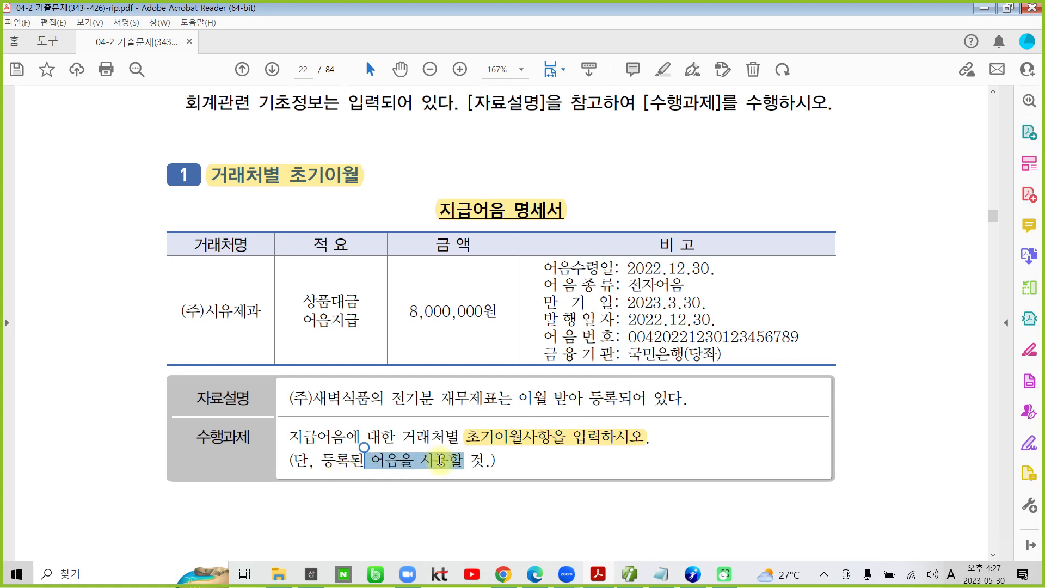
{"action": "left_click", "coordinate": [483, 407]}
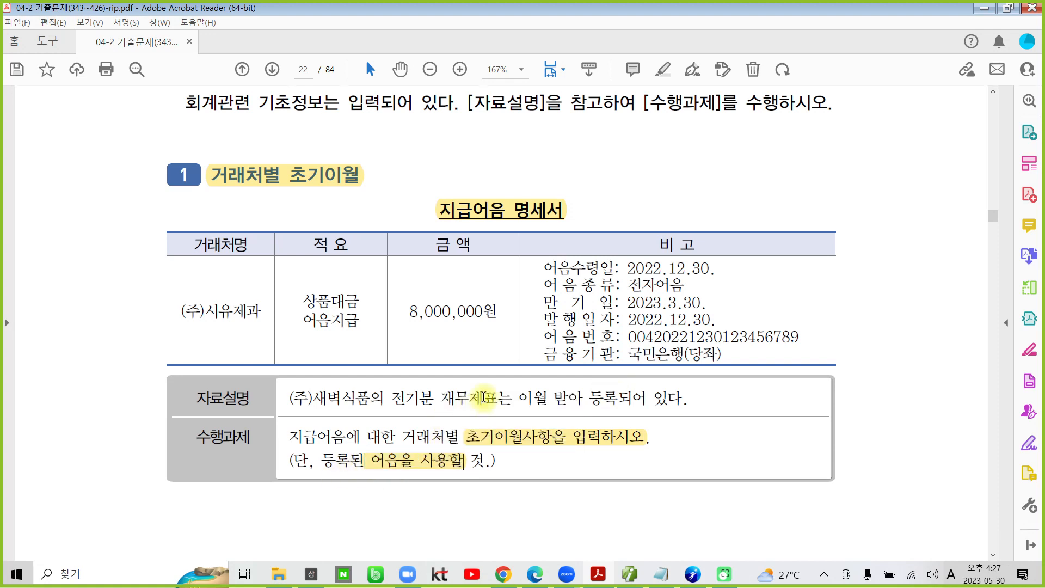
{"action": "left_click_drag", "start_coordinate": [619, 346], "coordinate": [822, 338]}
{"action": "left_click", "coordinate": [823, 282]}
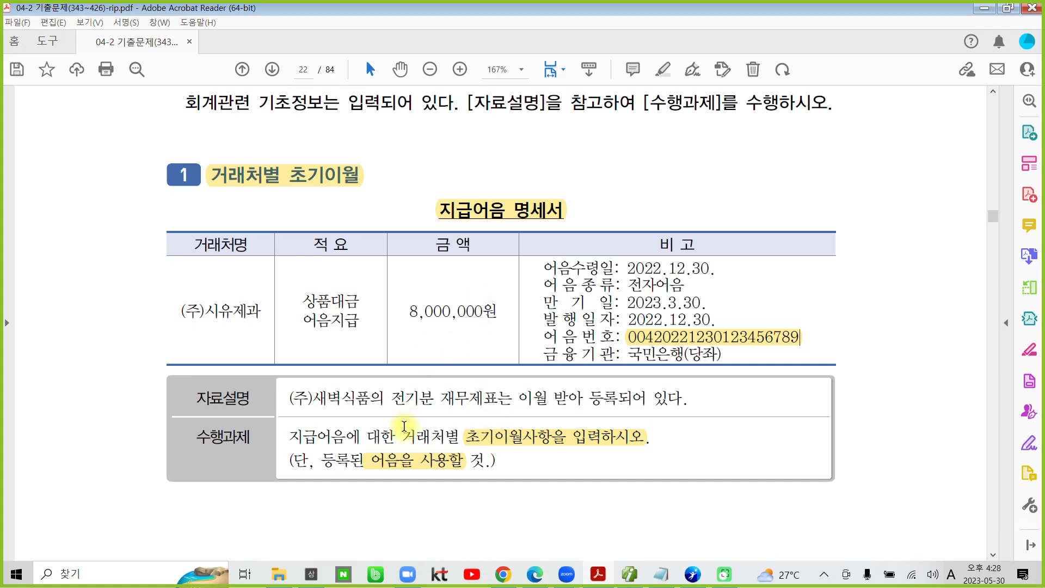
Step: Switch to the accounting program and open the detail entry for account 252 지급어음 in 거래처별초기이월
{"action": "left_click", "coordinate": [629, 573]}
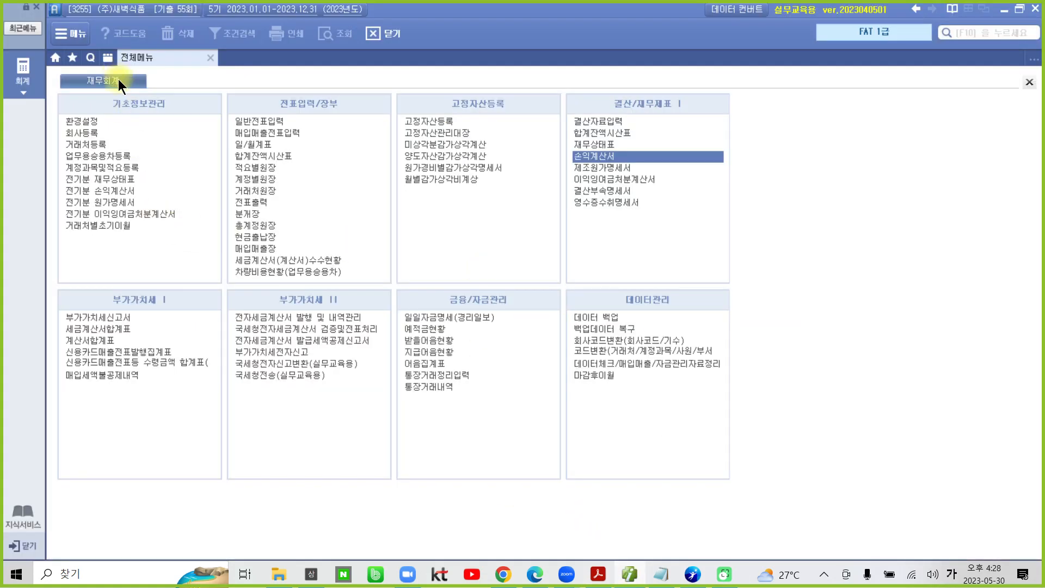
{"action": "left_click", "coordinate": [99, 228]}
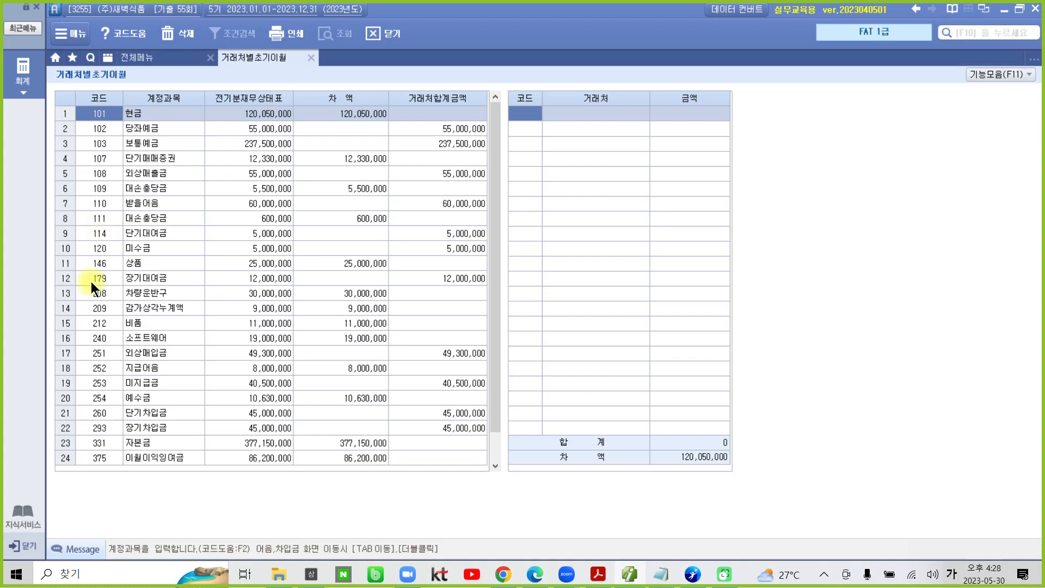
{"action": "left_click", "coordinate": [153, 372]}
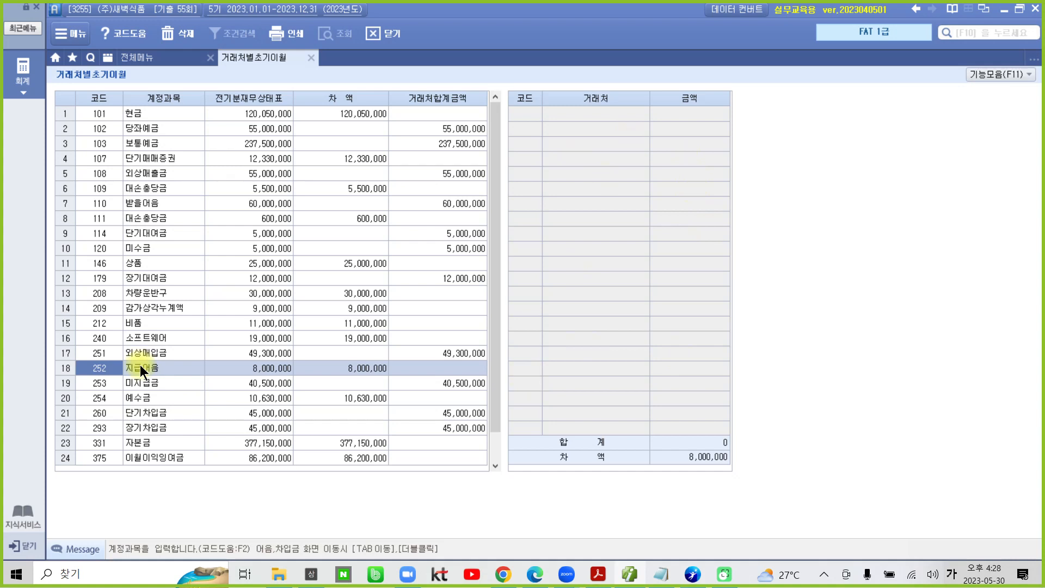
{"action": "double_click", "coordinate": [112, 370]}
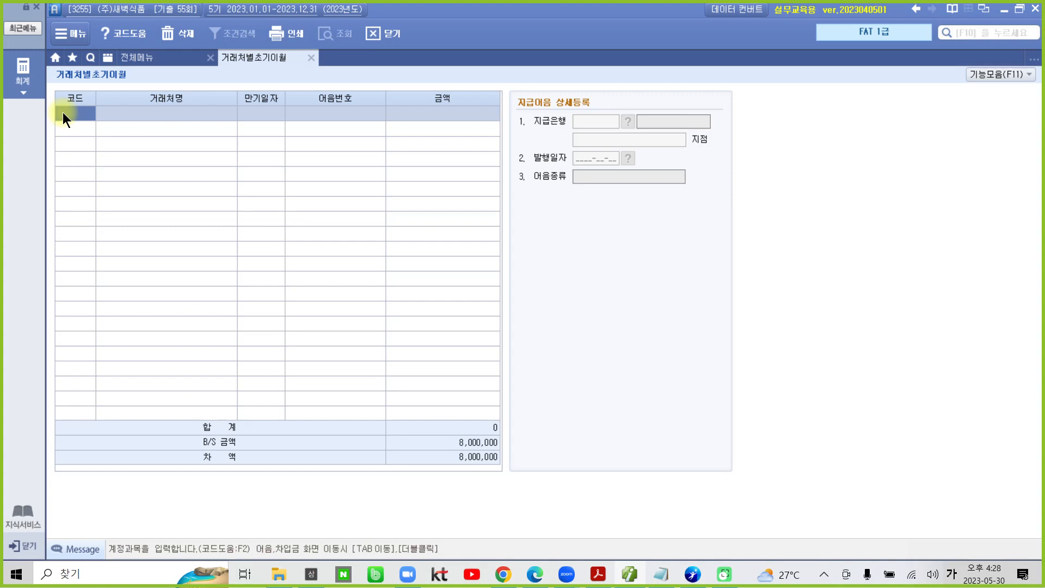
Step: Search the 거래처 code list for "시유" and enter (주)시유제과 as the vendor in the first row
{"action": "key", "text": "F2"}
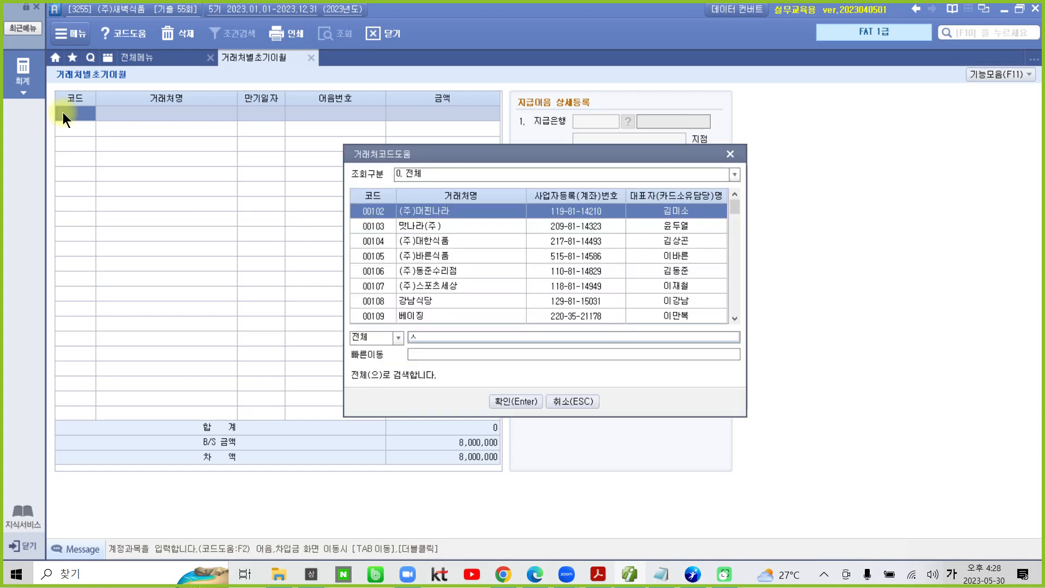
{"action": "type", "text": "시유"}
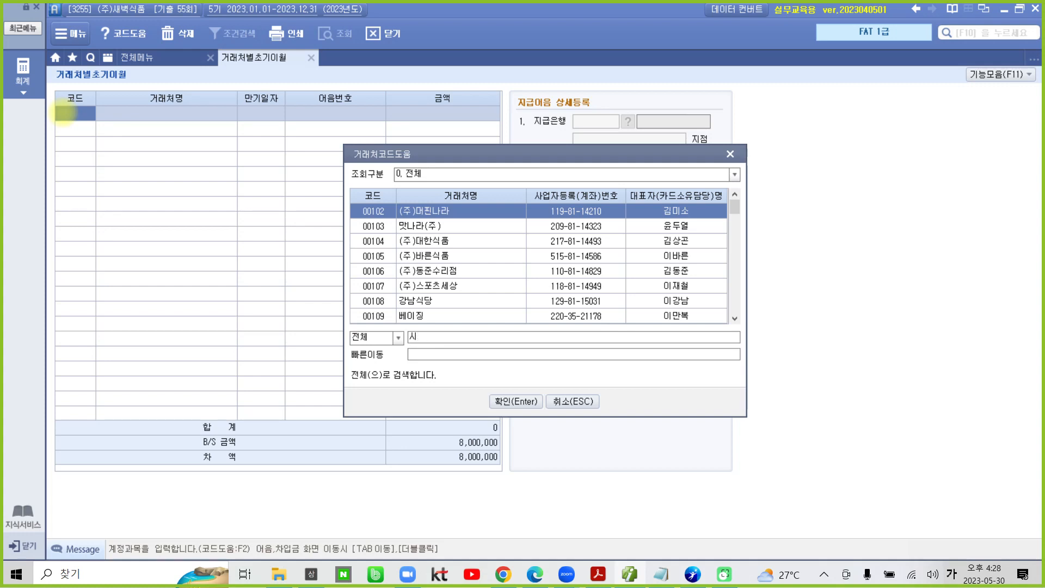
{"action": "key", "text": "Return"}
{"action": "key", "text": "Return"}
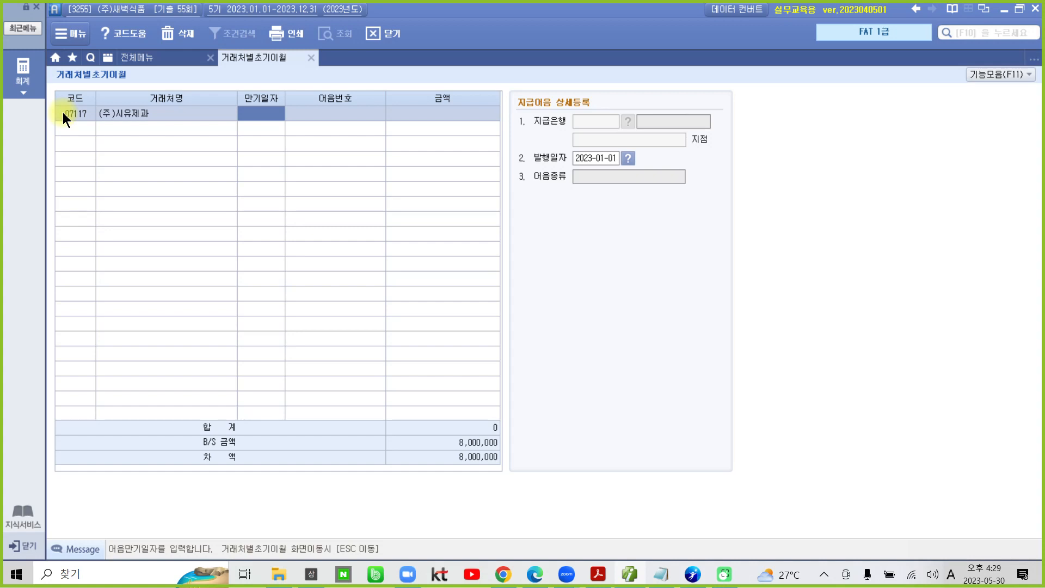
Step: Set the 만기일자 of the (주)시유제과 row to 2023-03-30
{"action": "type", "text": "2023-"}
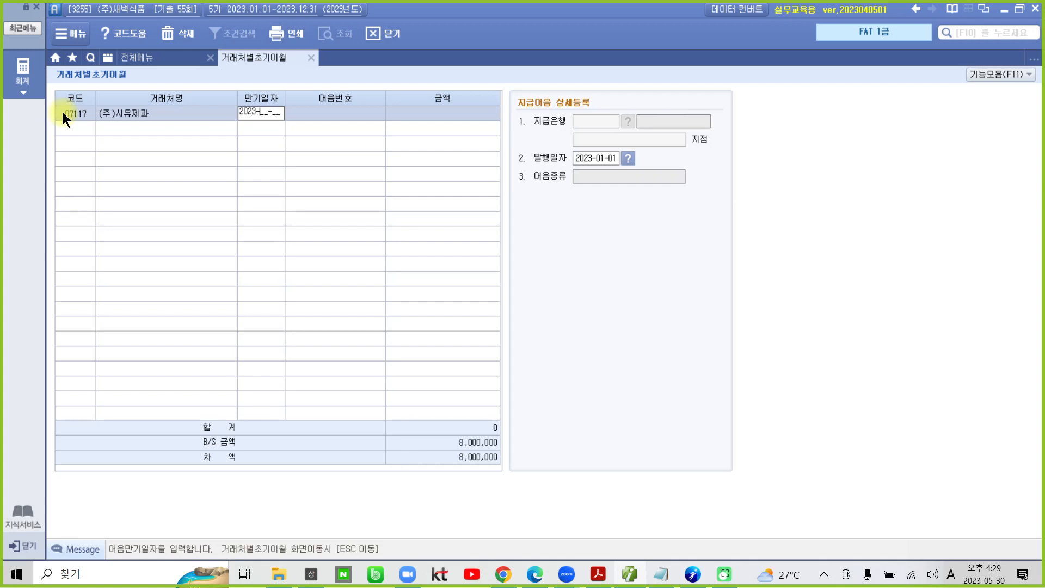
{"action": "type", "text": "03-30"}
{"action": "key", "text": "Return"}
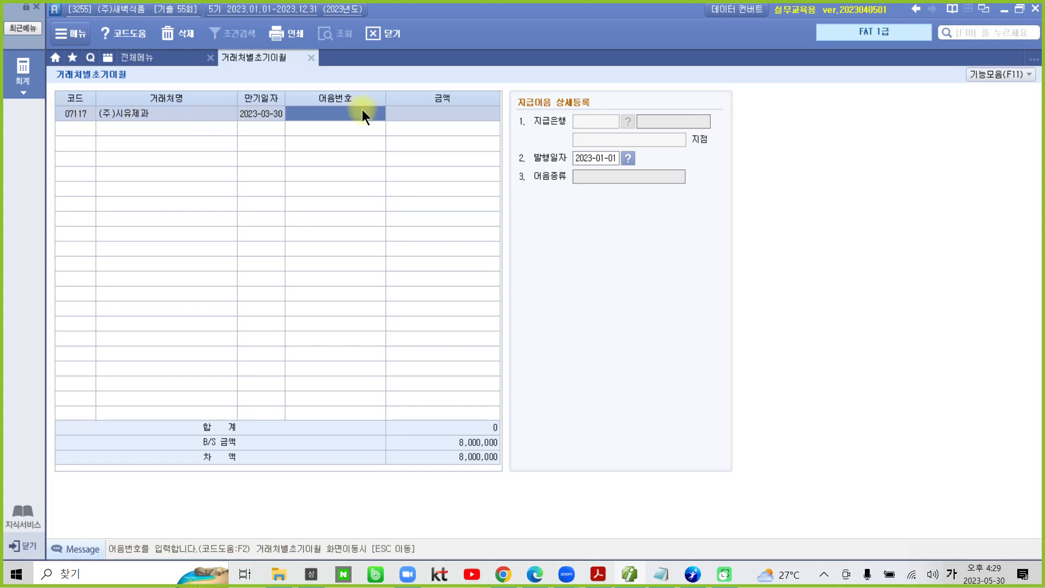
Step: Assign the registered 국민은행(당좌) electronic note to the (주)시유제과 row and set its 금액 to 8,000,000
{"action": "key", "text": "F2"}
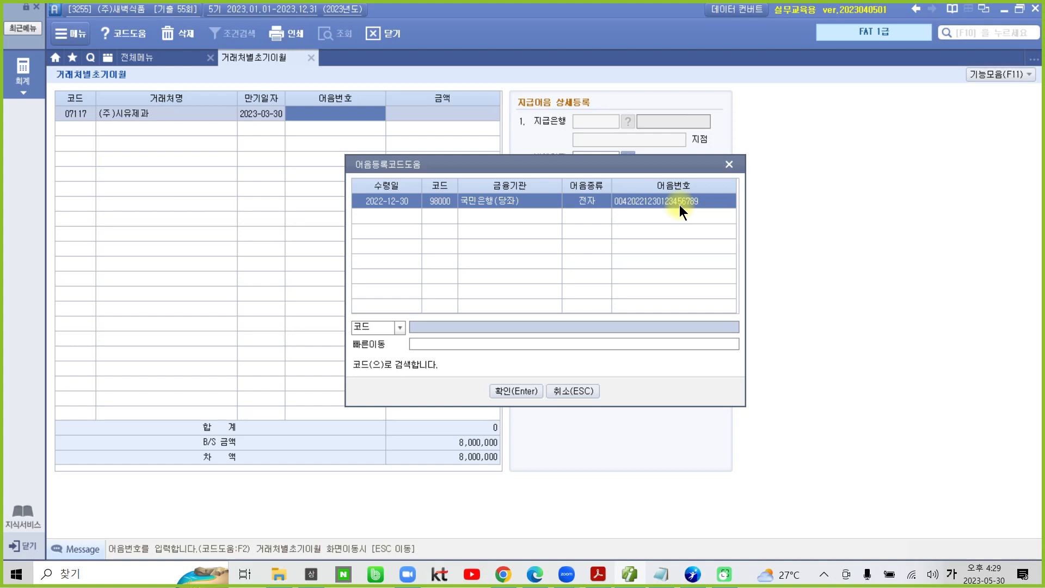
{"action": "left_click", "coordinate": [507, 389]}
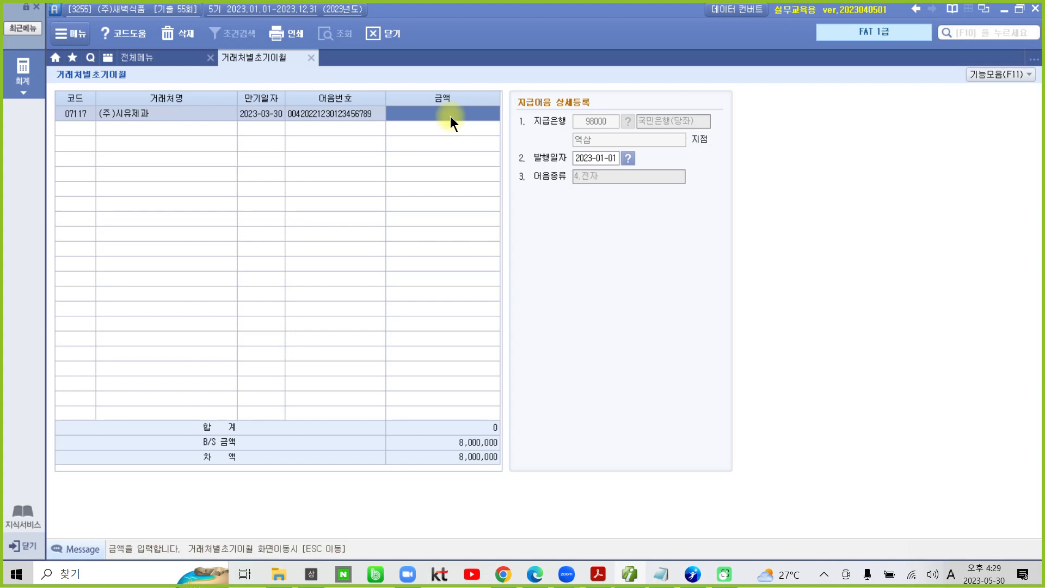
{"action": "type", "text": "8000000"}
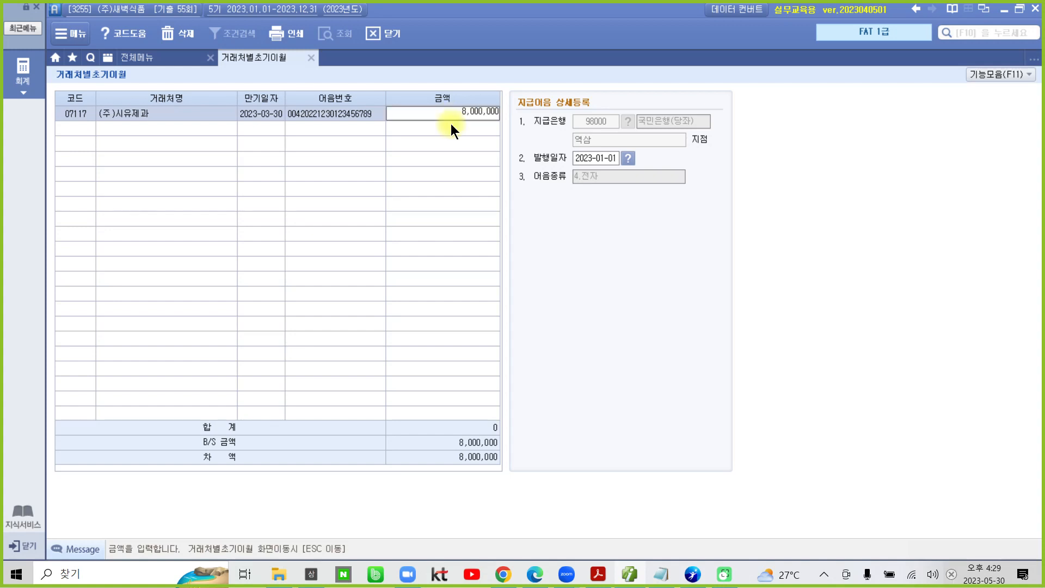
{"action": "key", "text": "Return"}
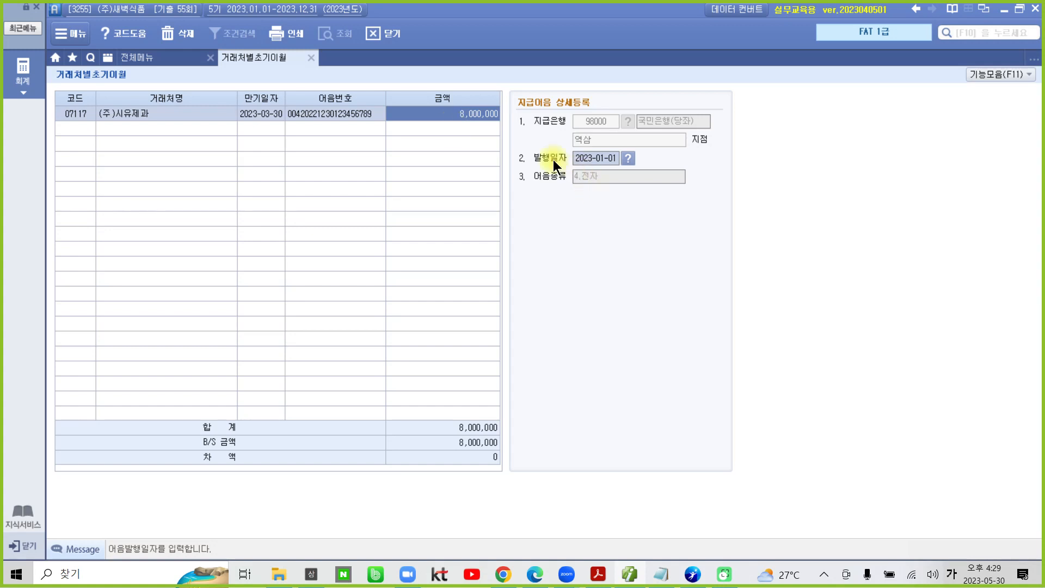
{"action": "left_click_drag", "start_coordinate": [506, 140], "coordinate": [656, 174]}
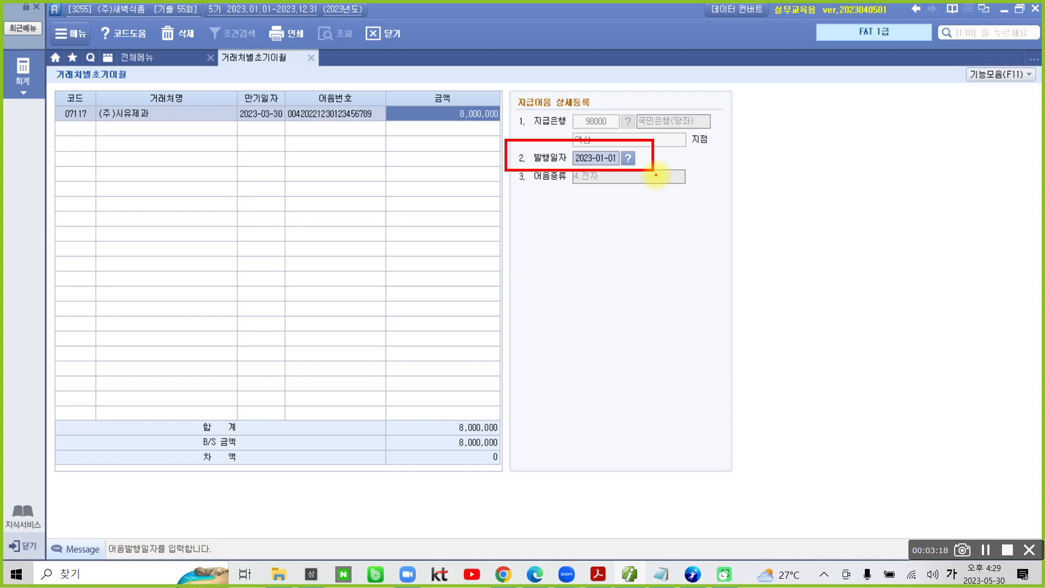
Step: Set the 발행일자 of the (주)시유제과 note to 2022-12-30 and reselect its row to check the entry
{"action": "type", "text": "2"}
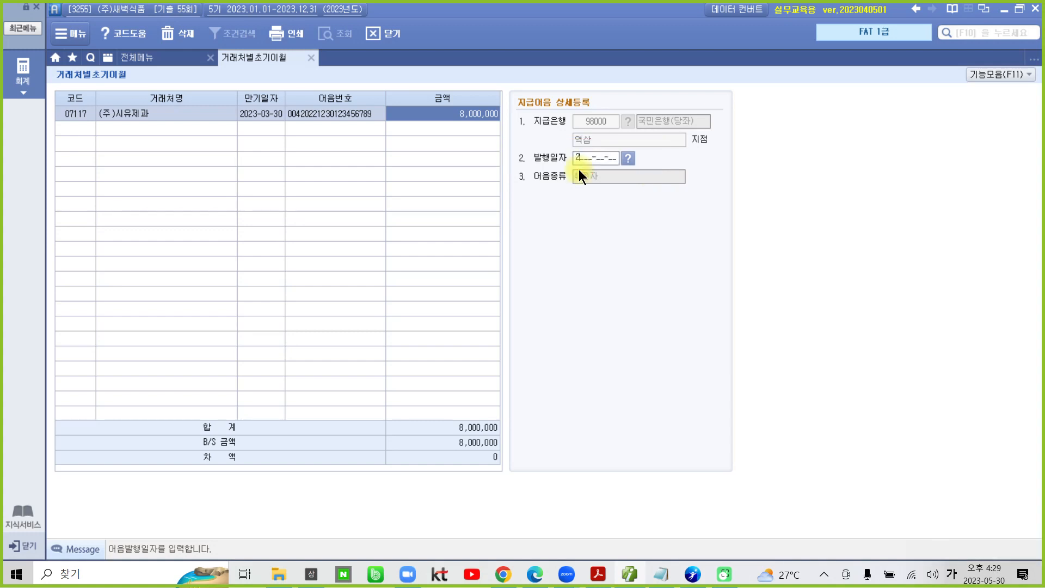
{"action": "type", "text": "0221230"}
{"action": "key", "text": "Return"}
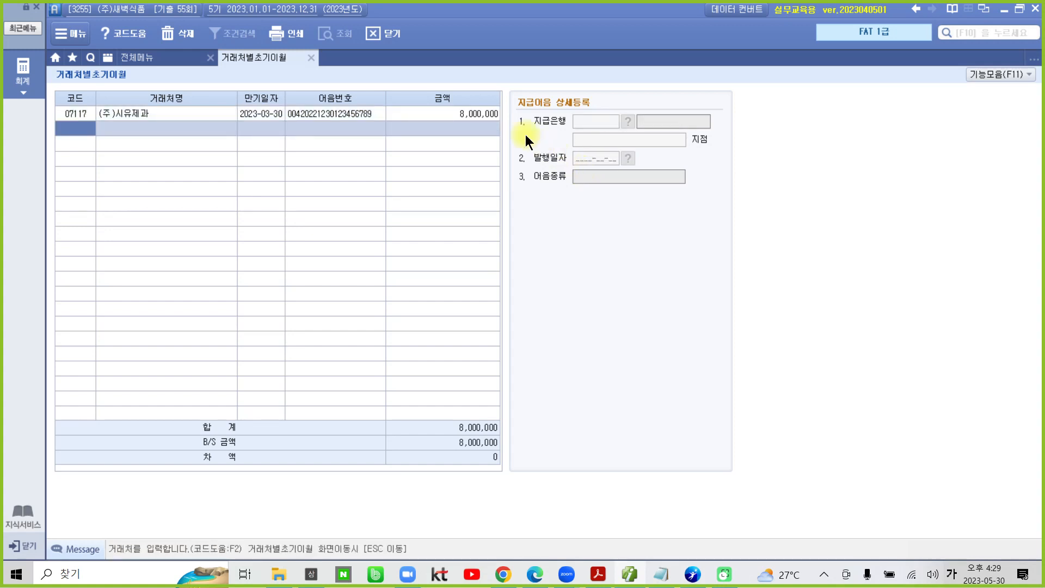
{"action": "left_click", "coordinate": [487, 113]}
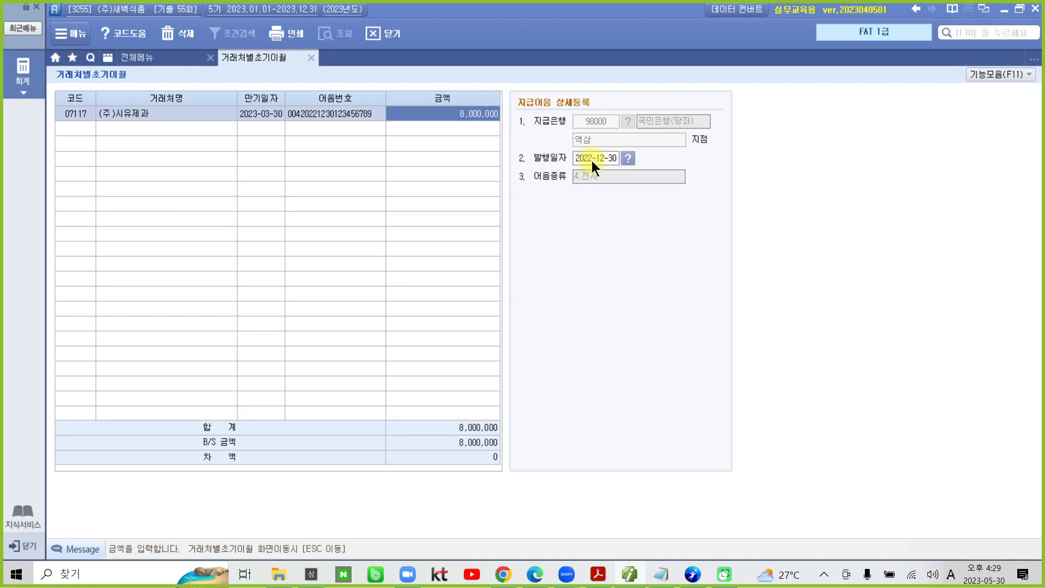
{"action": "key", "text": "ctrl+2"}
{"action": "mouse_move", "coordinate": [521, 145]}
{"action": "left_mouse_down"}
{"action": "mouse_move", "coordinate": [626, 159]}
{"action": "mouse_move", "coordinate": [635, 172]}
{"action": "left_mouse_up"}
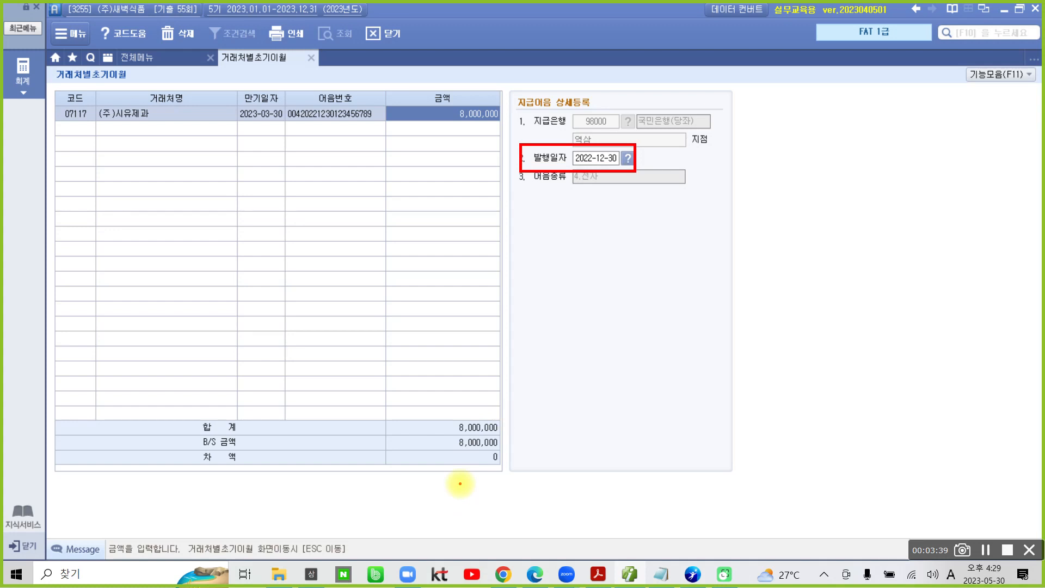
{"action": "mouse_move", "coordinate": [490, 486]}
{"action": "left_mouse_down"}
{"action": "mouse_move", "coordinate": [467, 461]}
{"action": "mouse_move", "coordinate": [517, 458]}
{"action": "mouse_move", "coordinate": [494, 487]}
{"action": "left_mouse_up"}
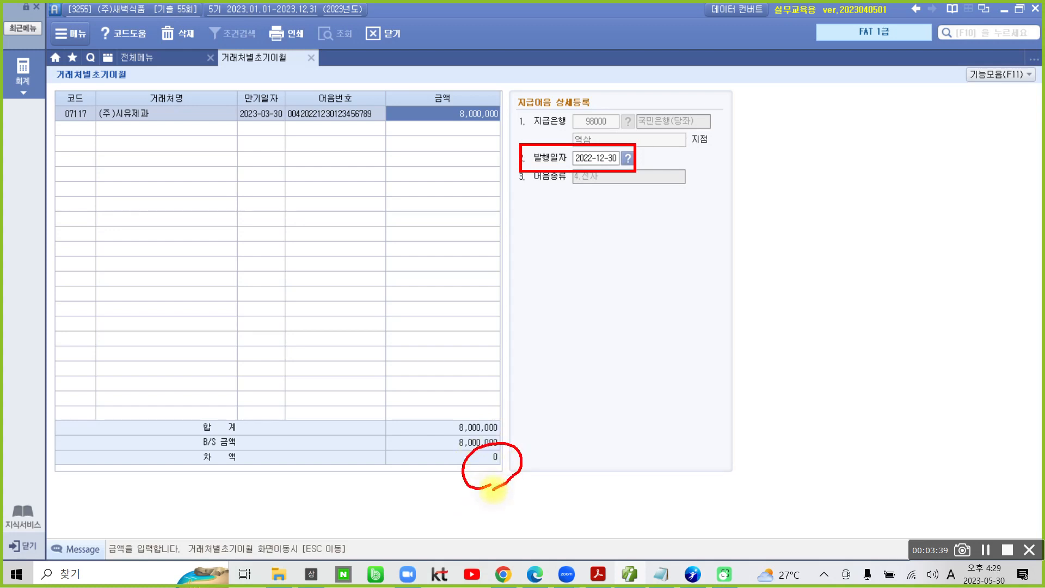
{"action": "mouse_move", "coordinate": [316, 45]}
{"action": "left_mouse_down"}
{"action": "mouse_move", "coordinate": [305, 75]}
{"action": "mouse_move", "coordinate": [317, 43]}
{"action": "left_mouse_up"}
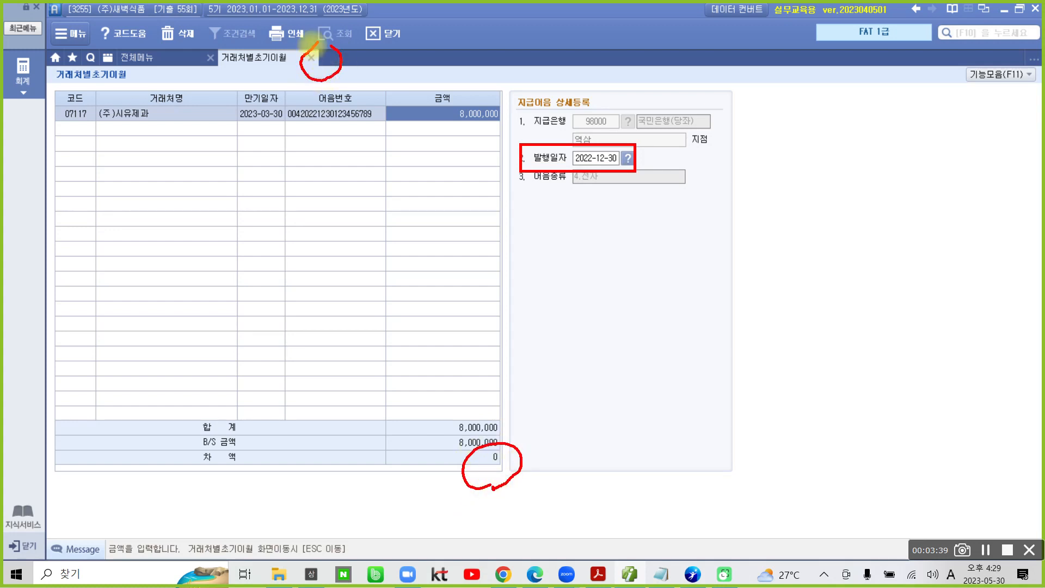
{"action": "mouse_move", "coordinate": [371, 65]}
{"action": "left_mouse_down"}
{"action": "mouse_move", "coordinate": [402, 53]}
{"action": "mouse_move", "coordinate": [409, 65]}
{"action": "left_mouse_up"}
{"action": "mouse_move", "coordinate": [424, 31]}
{"action": "left_mouse_down"}
{"action": "mouse_move", "coordinate": [425, 87]}
{"action": "mouse_move", "coordinate": [457, 82]}
{"action": "mouse_move", "coordinate": [478, 99]}
{"action": "left_mouse_up"}
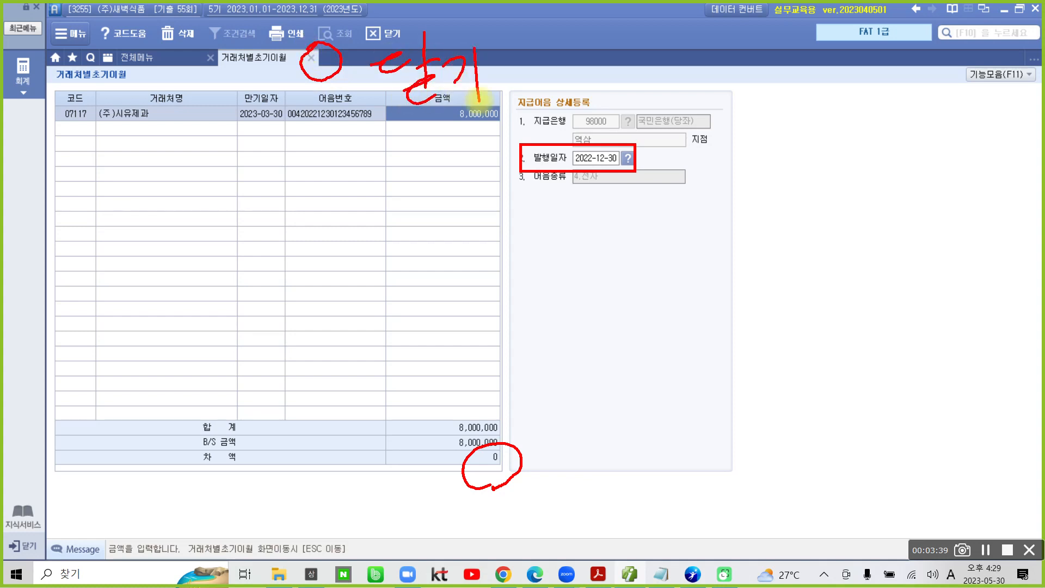
Step: Close the 지급어음 detail entry and check the (주)시유제과 line and the 차액 in the 거래처별초기이월 account overview
{"action": "key", "text": "Escape"}
{"action": "left_click", "coordinate": [314, 59]}
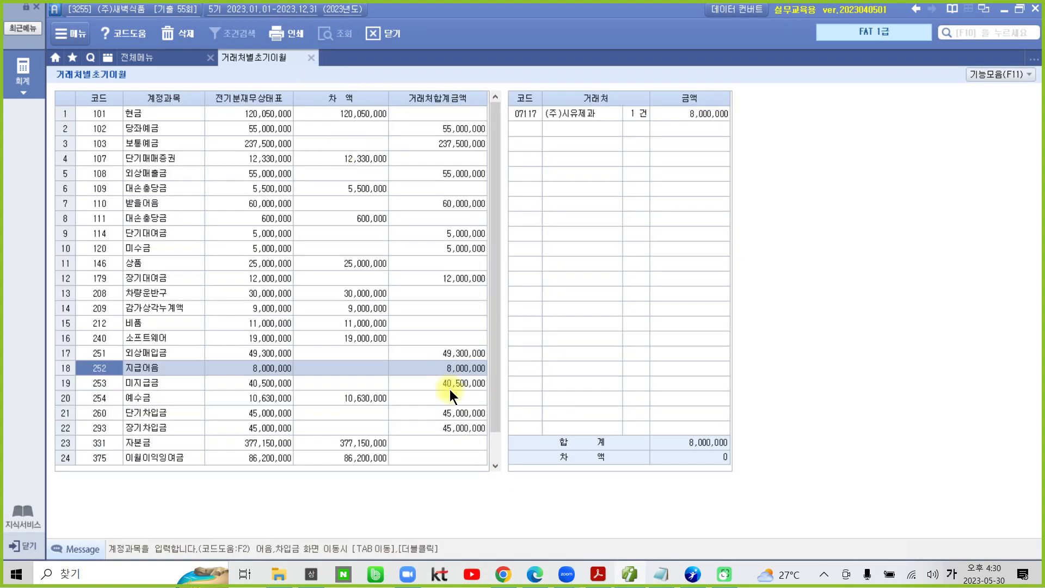
{"action": "key", "text": "ctrl+2"}
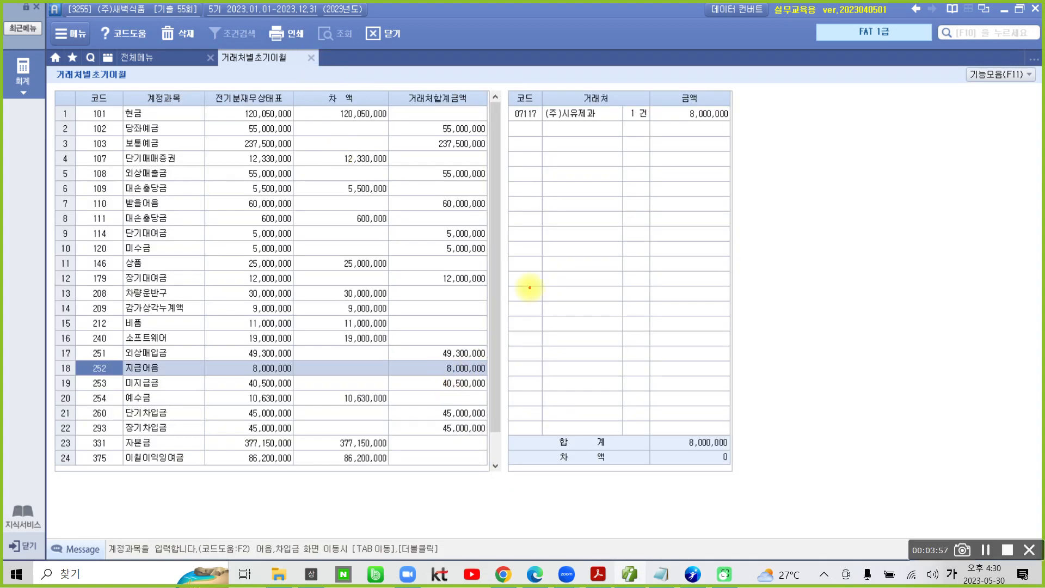
{"action": "mouse_move", "coordinate": [634, 159]}
{"action": "left_mouse_down"}
{"action": "mouse_move", "coordinate": [536, 156]}
{"action": "mouse_move", "coordinate": [682, 154]}
{"action": "mouse_move", "coordinate": [661, 158]}
{"action": "left_mouse_up"}
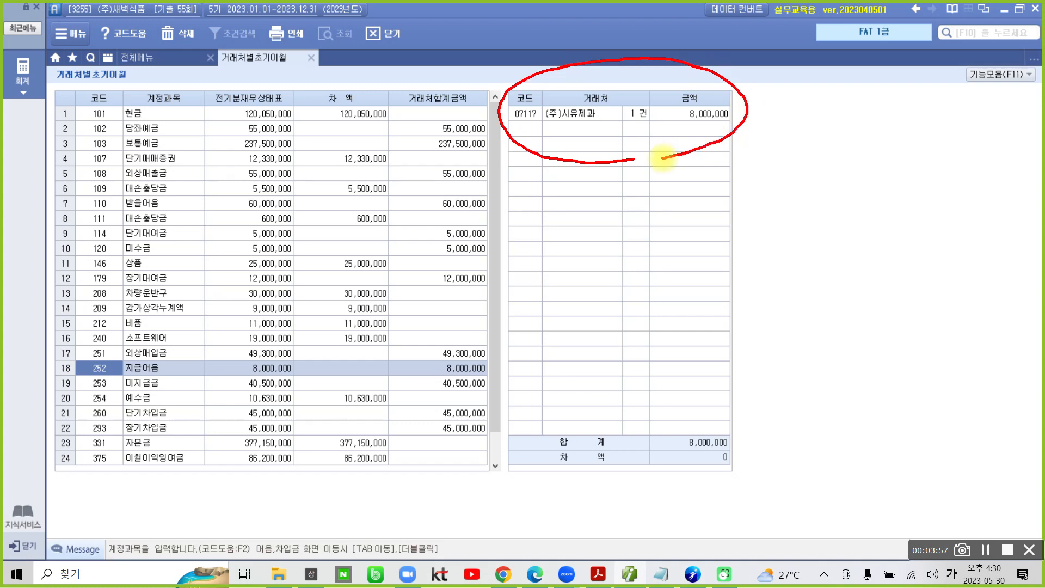
{"action": "mouse_move", "coordinate": [728, 489]}
{"action": "left_mouse_down"}
{"action": "mouse_move", "coordinate": [687, 462]}
{"action": "mouse_move", "coordinate": [734, 478]}
{"action": "mouse_move", "coordinate": [728, 498]}
{"action": "left_mouse_up"}
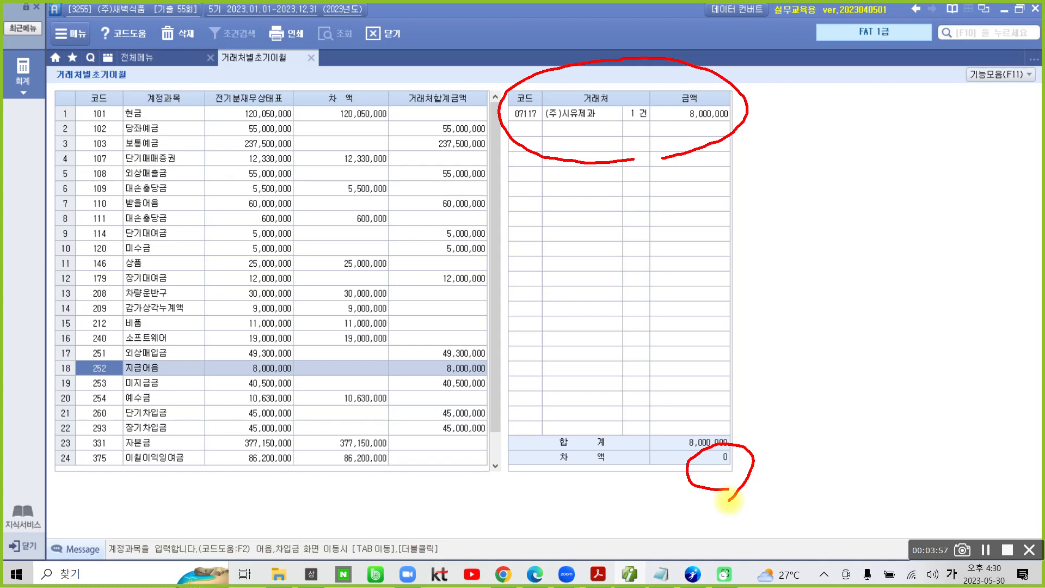
{"action": "key", "text": "Escape"}
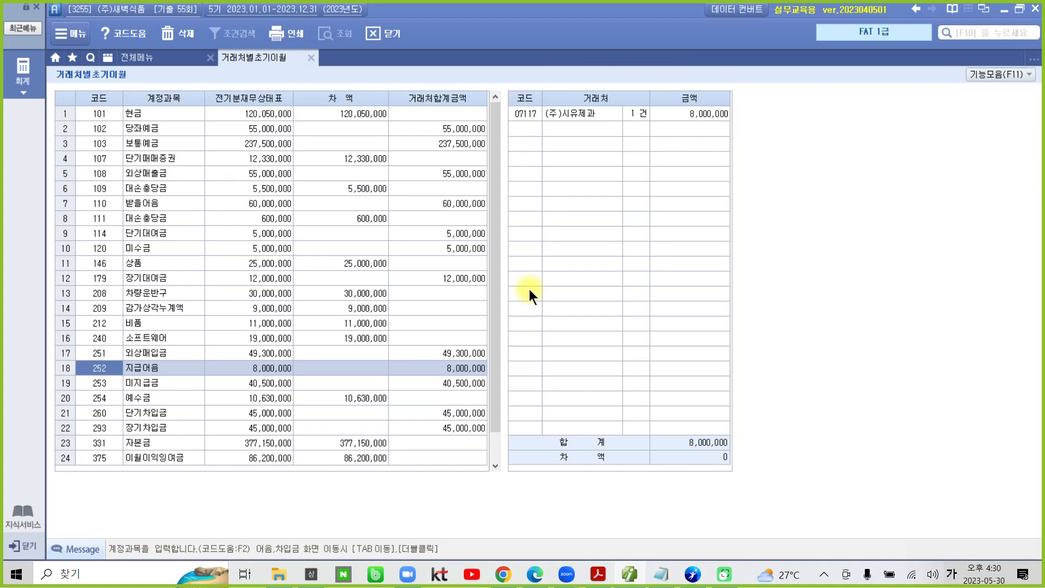
Step: Switch to the exam PDF in Acrobat Reader and read task 2, 전기분 손익계산서의 입력수정, through its 수행과제
{"action": "left_click", "coordinate": [598, 574]}
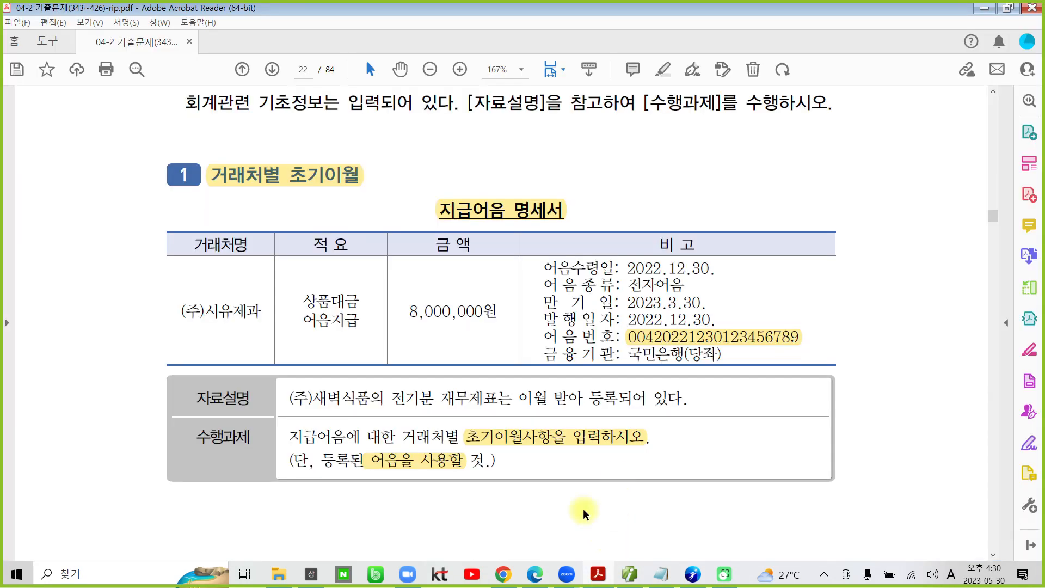
{"action": "scroll", "coordinate": [563, 497], "scroll_direction": "down", "scroll_amount": 5}
{"action": "scroll", "coordinate": [564, 497], "scroll_direction": "down", "scroll_amount": 8}
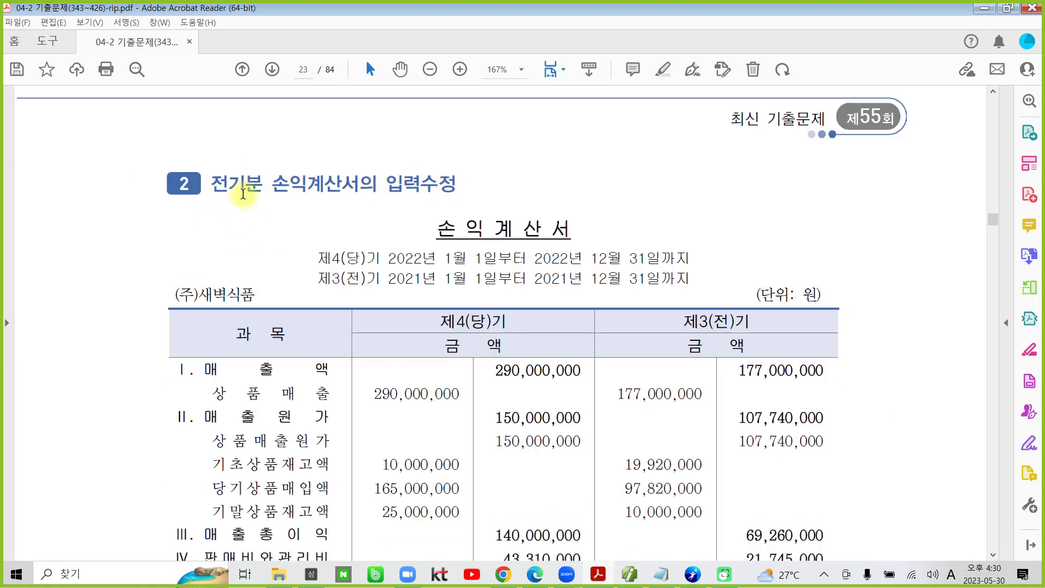
{"action": "scroll", "coordinate": [459, 370], "scroll_direction": "down", "scroll_amount": 2}
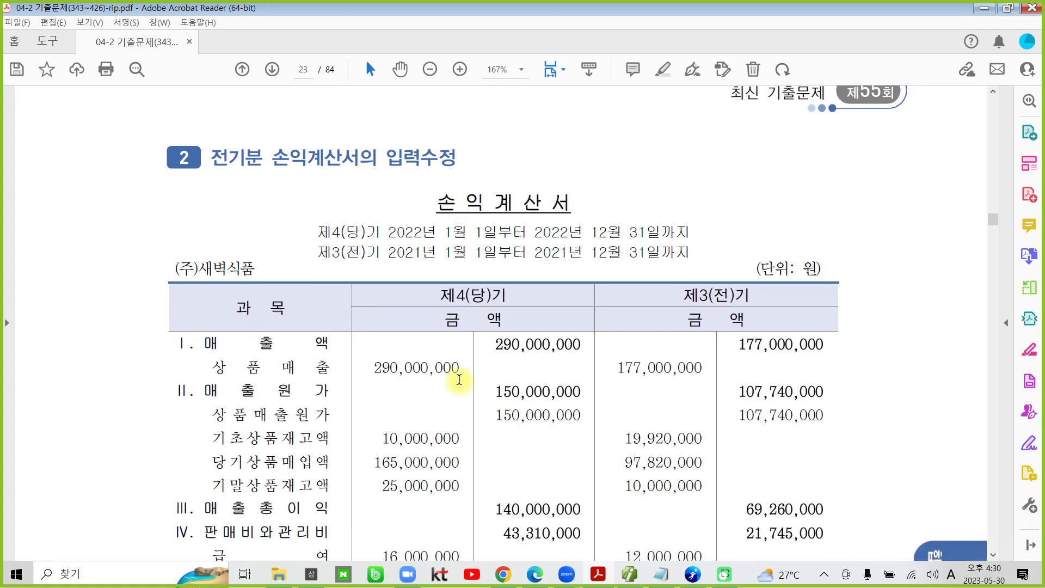
{"action": "scroll", "coordinate": [460, 376], "scroll_direction": "down", "scroll_amount": 2}
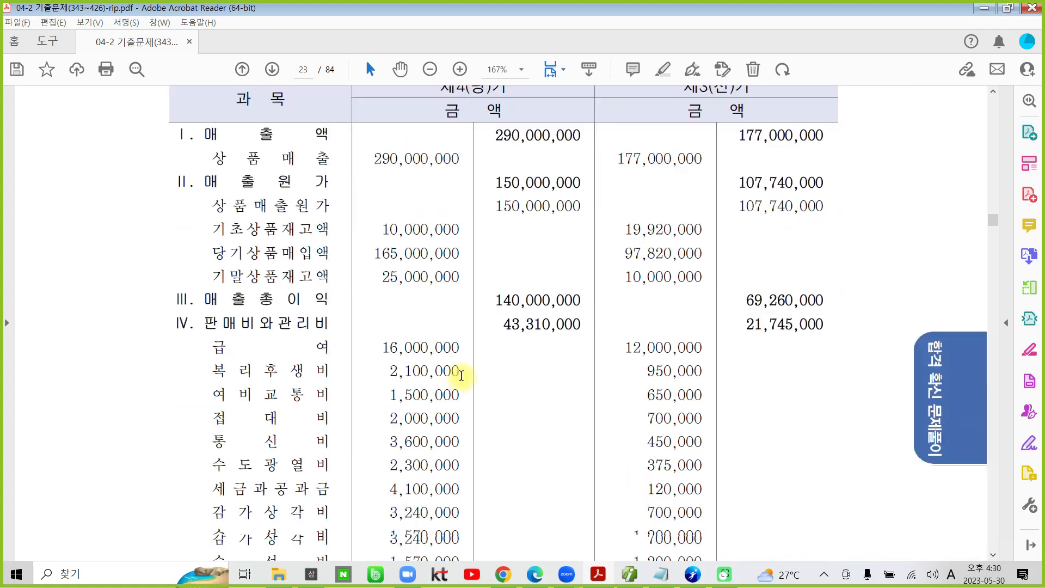
{"action": "scroll", "coordinate": [459, 367], "scroll_direction": "down", "scroll_amount": 8}
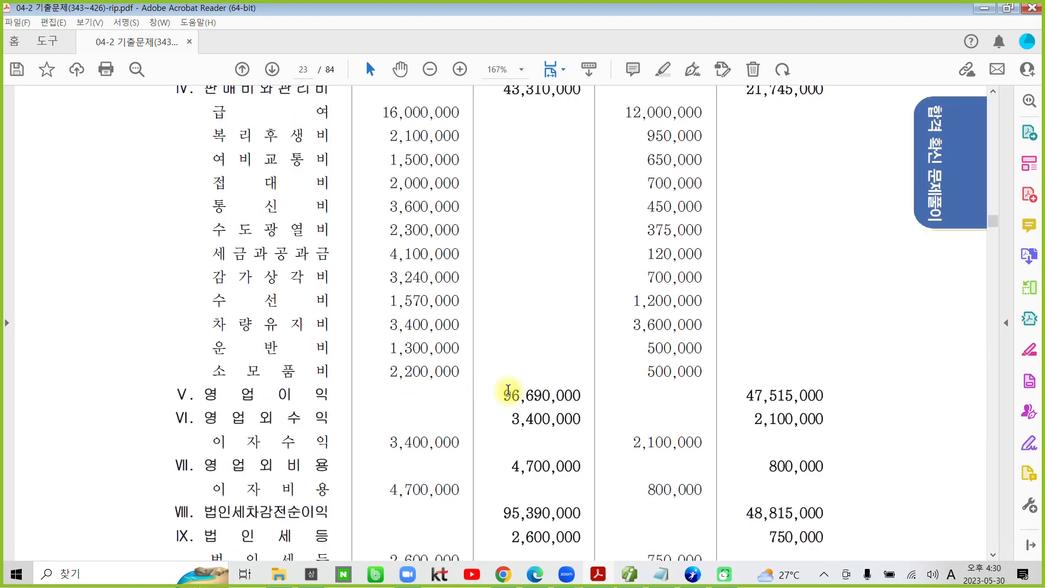
{"action": "scroll", "coordinate": [509, 392], "scroll_direction": "down", "scroll_amount": 6}
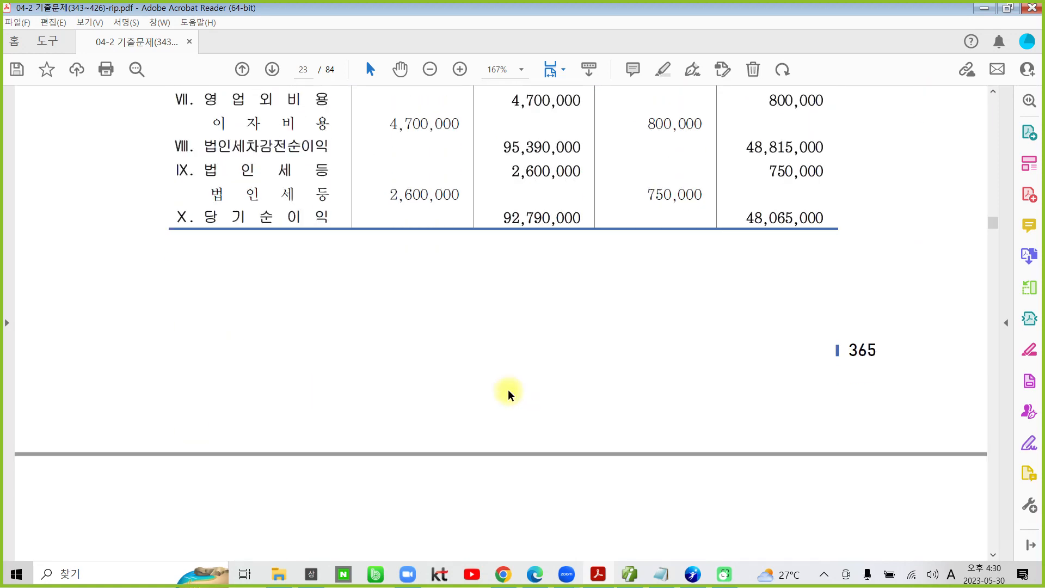
{"action": "scroll", "coordinate": [508, 390], "scroll_direction": "down", "scroll_amount": 1}
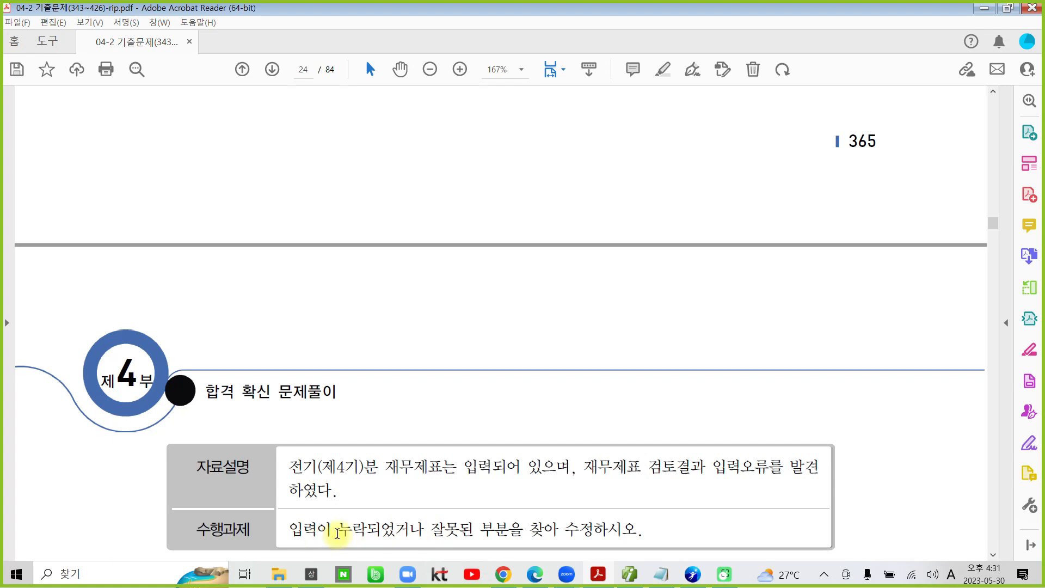
Step: Highlight "누락되었거나 잘못된 부분을" in the 수행과제 and the 제4(당)기 당기순이익 amount 92,790,000 in the income statement
{"action": "left_click_drag", "start_coordinate": [337, 533], "coordinate": [522, 535]}
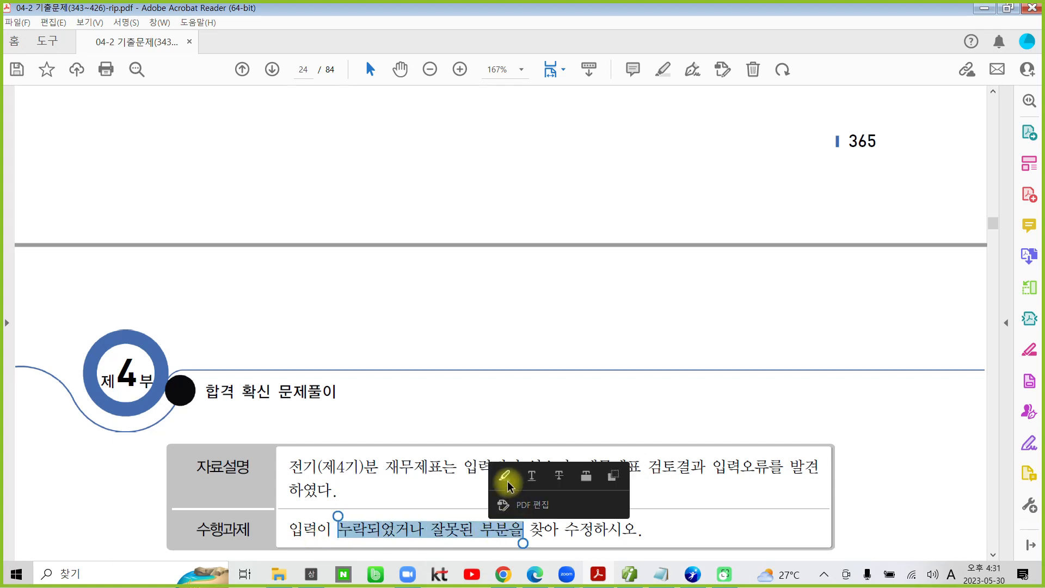
{"action": "left_click", "coordinate": [506, 479]}
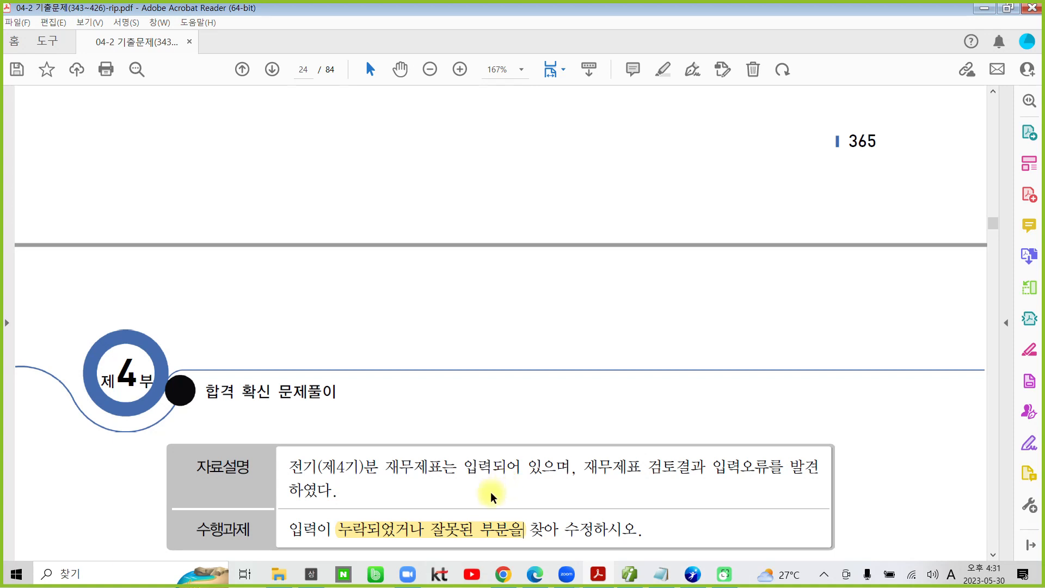
{"action": "scroll", "coordinate": [490, 493], "scroll_direction": "up", "scroll_amount": 5}
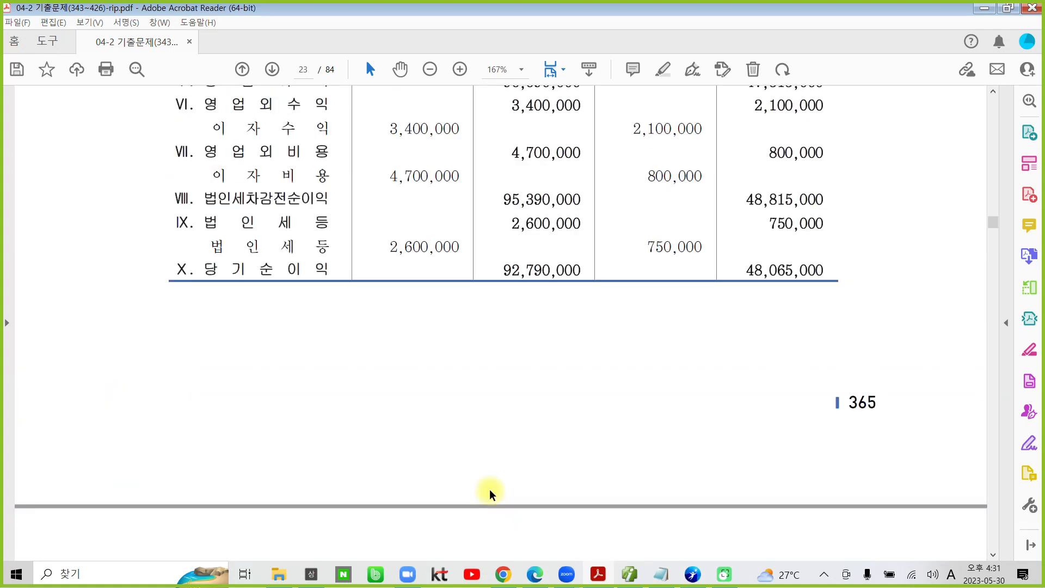
{"action": "left_click_drag", "start_coordinate": [502, 268], "coordinate": [582, 270]}
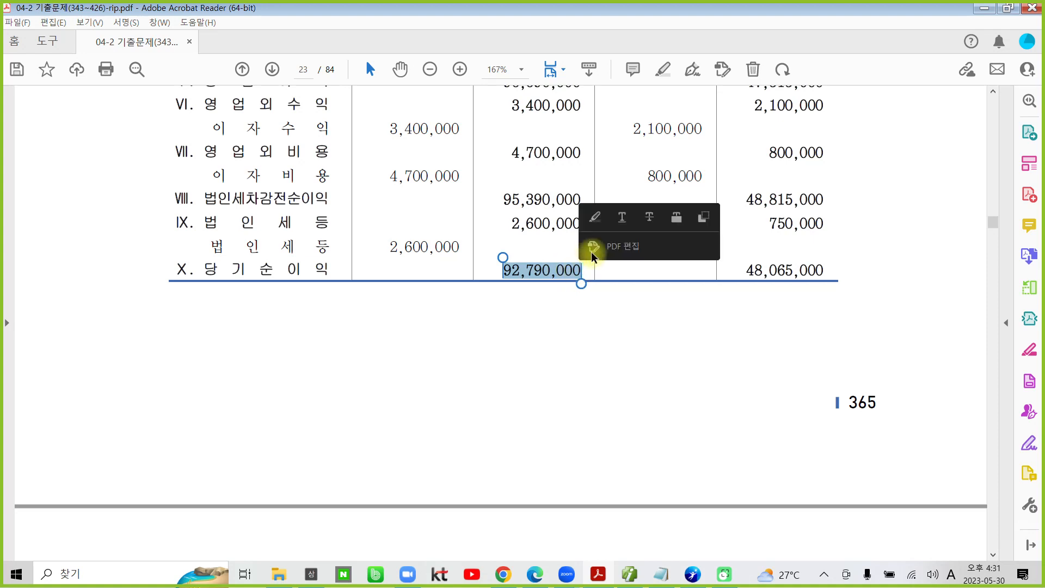
{"action": "left_click", "coordinate": [594, 217]}
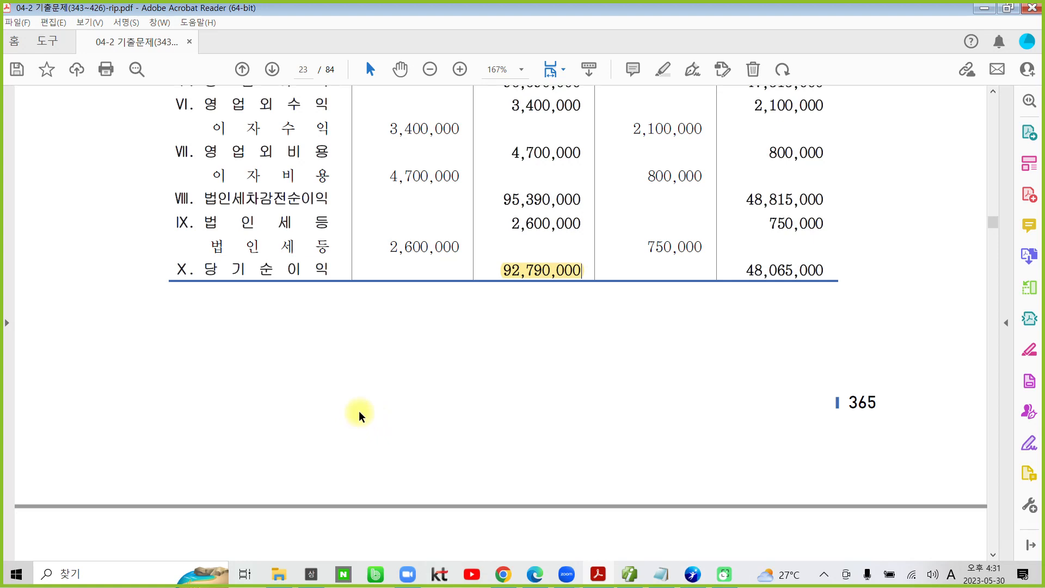
{"action": "scroll", "coordinate": [360, 415], "scroll_direction": "up", "scroll_amount": 3}
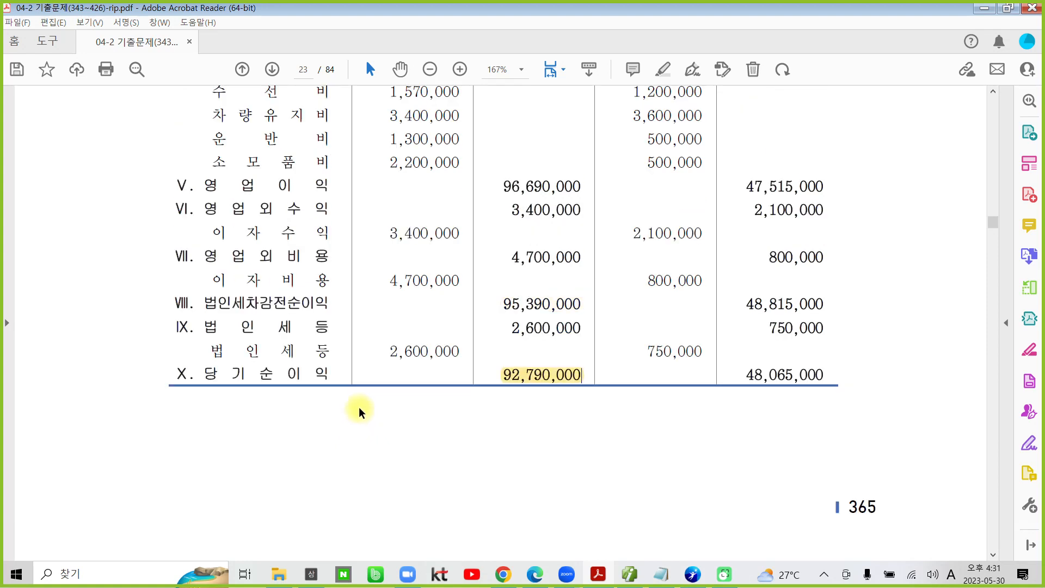
Step: Switch to the accounting program, close 거래처별초기이월 and open 전기분 손익계산서
{"action": "left_click", "coordinate": [641, 575]}
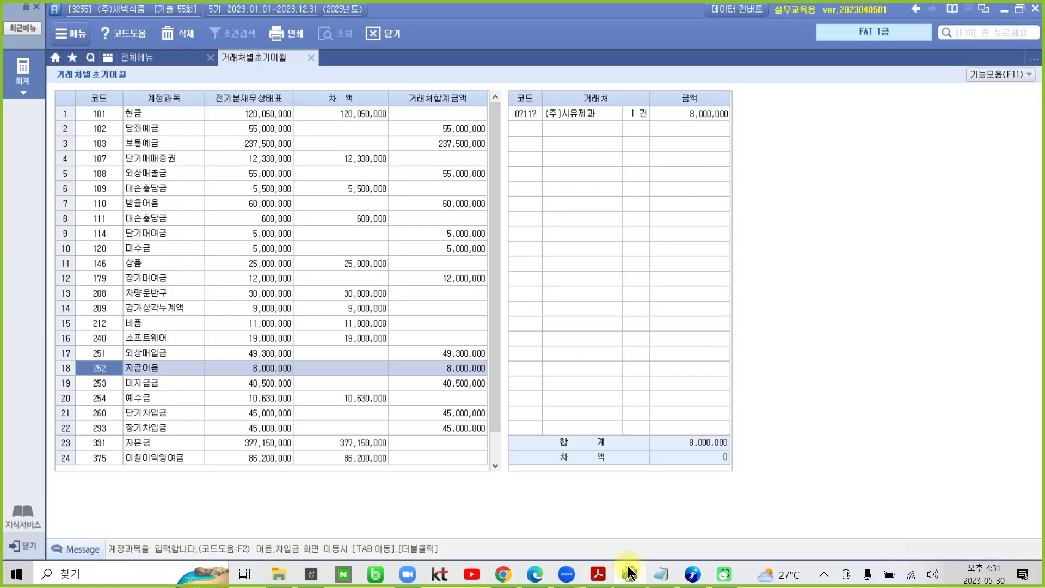
{"action": "left_click", "coordinate": [312, 58]}
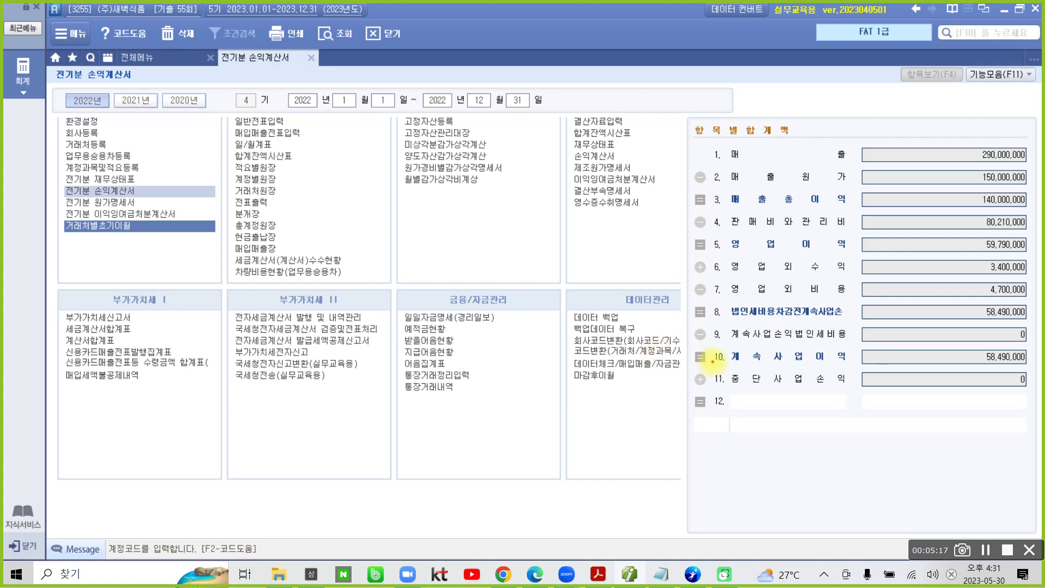
{"action": "left_click", "coordinate": [97, 190]}
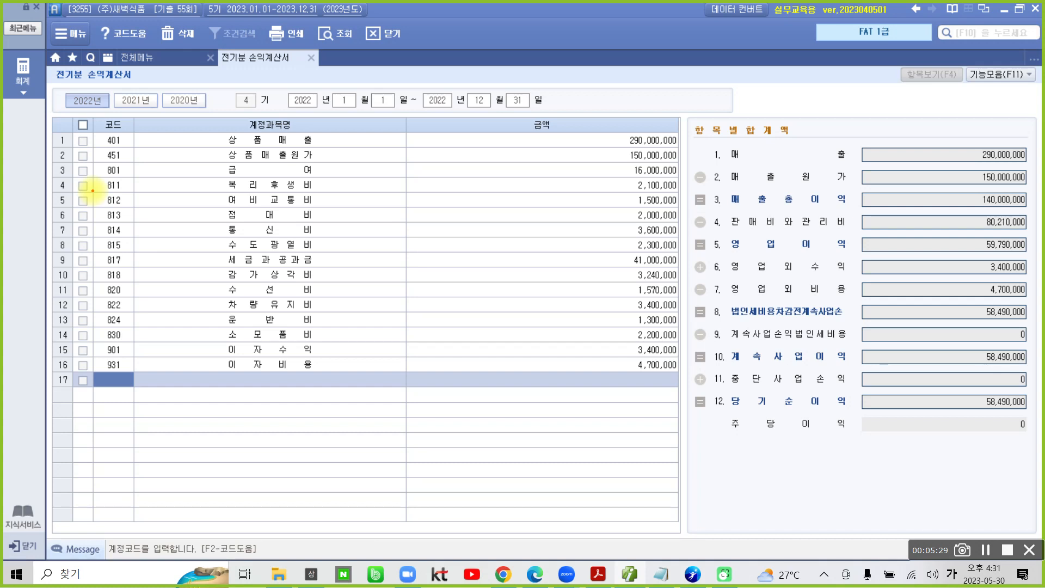
{"action": "mouse_move", "coordinate": [893, 400]}
{"action": "left_mouse_down"}
{"action": "mouse_move", "coordinate": [956, 425]}
{"action": "mouse_move", "coordinate": [1037, 397]}
{"action": "mouse_move", "coordinate": [974, 390]}
{"action": "mouse_move", "coordinate": [896, 403]}
{"action": "left_mouse_up"}
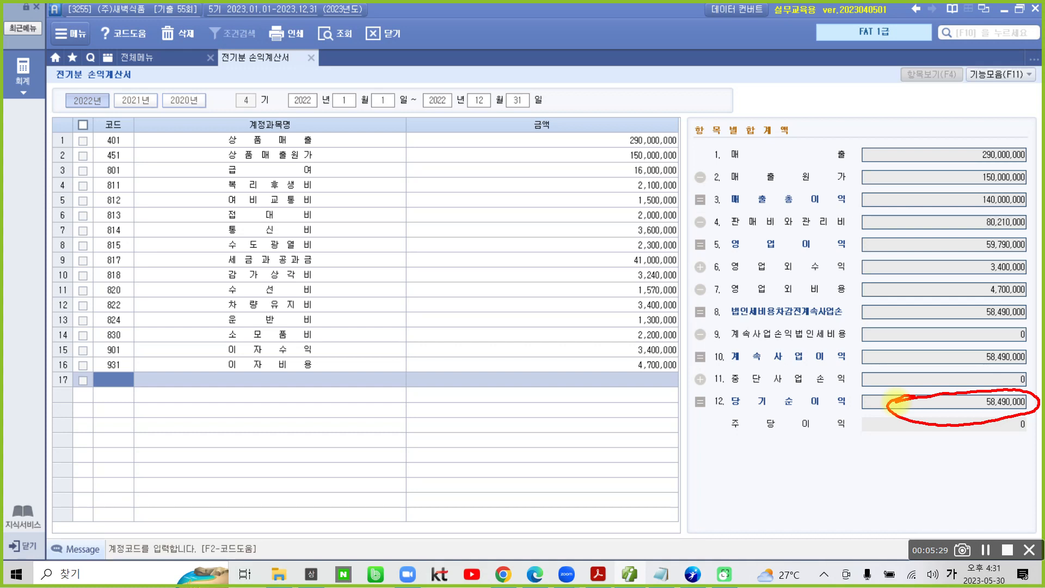
{"action": "mouse_move", "coordinate": [648, 406]}
{"action": "left_mouse_down"}
{"action": "mouse_move", "coordinate": [539, 267]}
{"action": "mouse_move", "coordinate": [692, 165]}
{"action": "mouse_move", "coordinate": [658, 390]}
{"action": "left_mouse_up"}
{"action": "left_click_drag", "start_coordinate": [262, 94], "coordinate": [189, 320]}
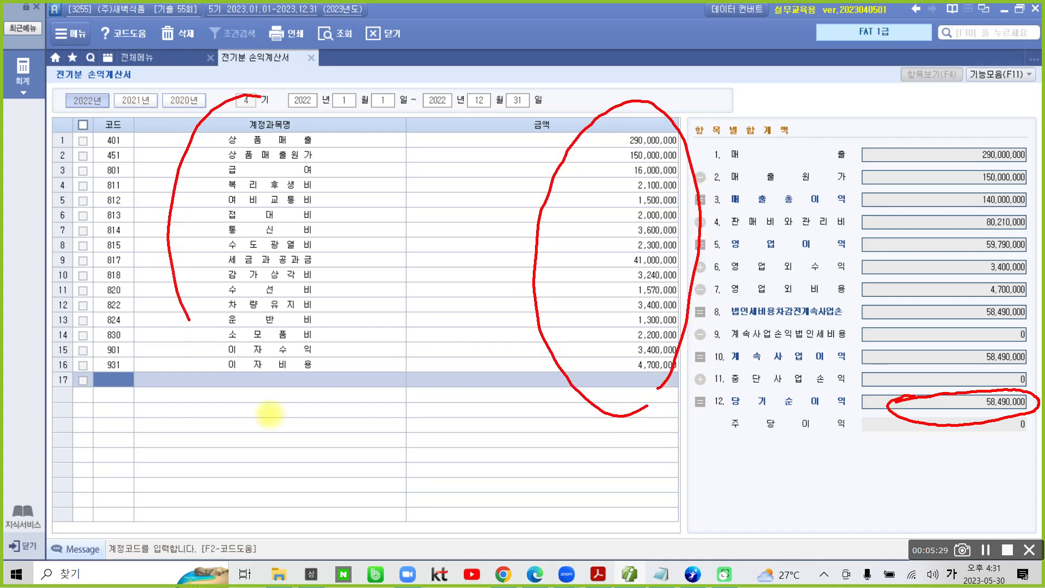
{"action": "mouse_move", "coordinate": [269, 415]}
{"action": "left_mouse_down"}
{"action": "mouse_move", "coordinate": [354, 170]}
{"action": "mouse_move", "coordinate": [271, 100]}
{"action": "left_mouse_up"}
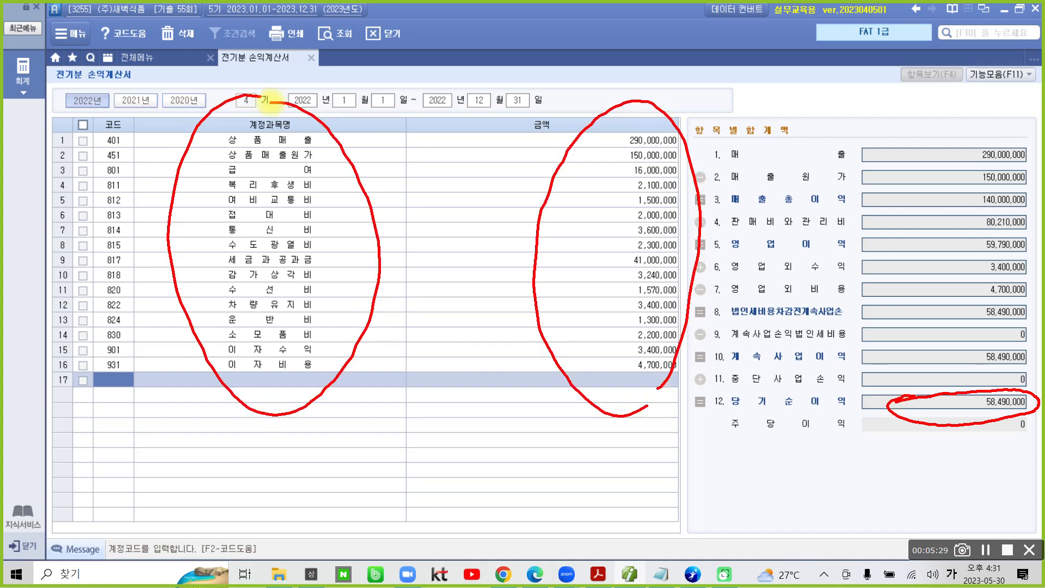
{"action": "key", "text": "Escape"}
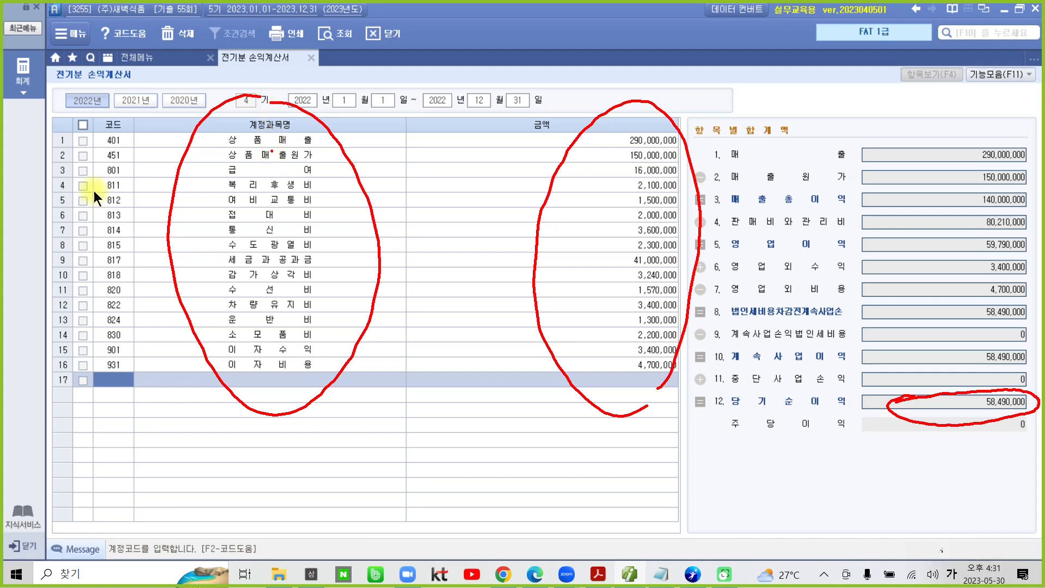
Step: Check the 상품매출 amount and open the 매출원가 breakdown of account 451 상품매출원가
{"action": "left_click", "coordinate": [625, 140]}
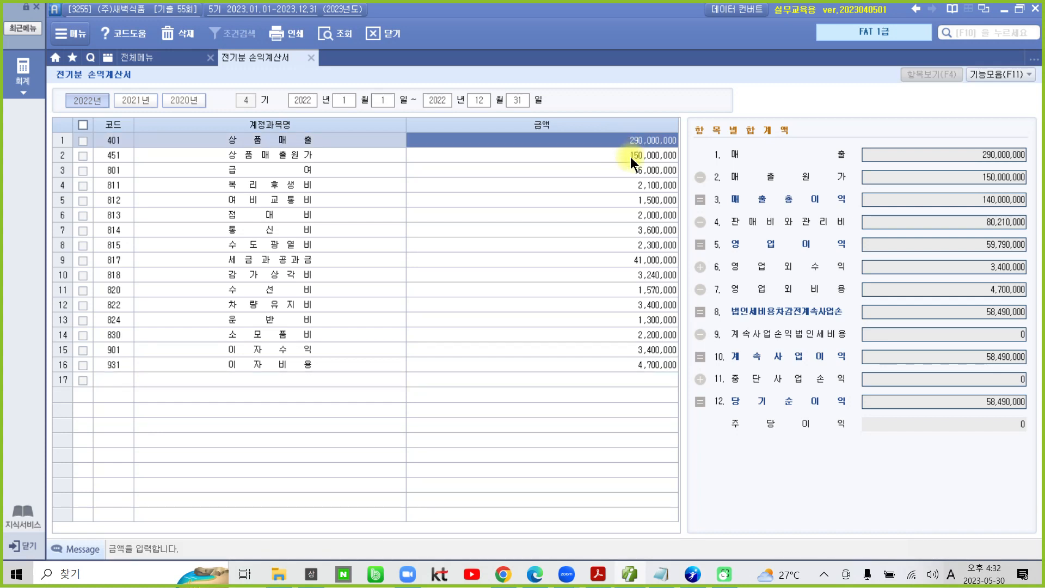
{"action": "left_click", "coordinate": [630, 157]}
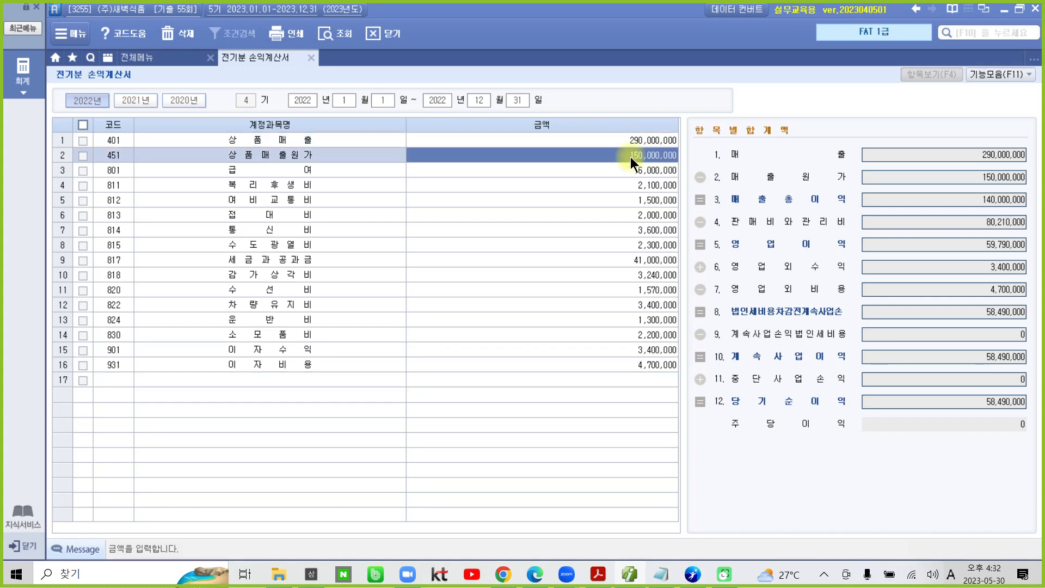
{"action": "key", "text": "Return"}
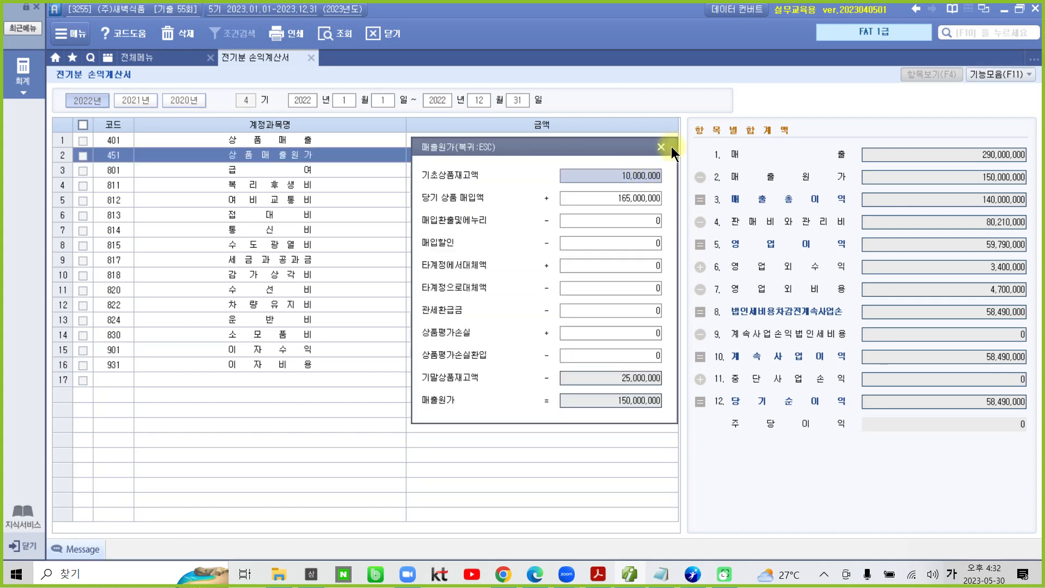
Step: Close the 매출원가 breakdown and check the expense amounts from 801 급여 through 815 수도광열비
{"action": "left_click", "coordinate": [671, 146]}
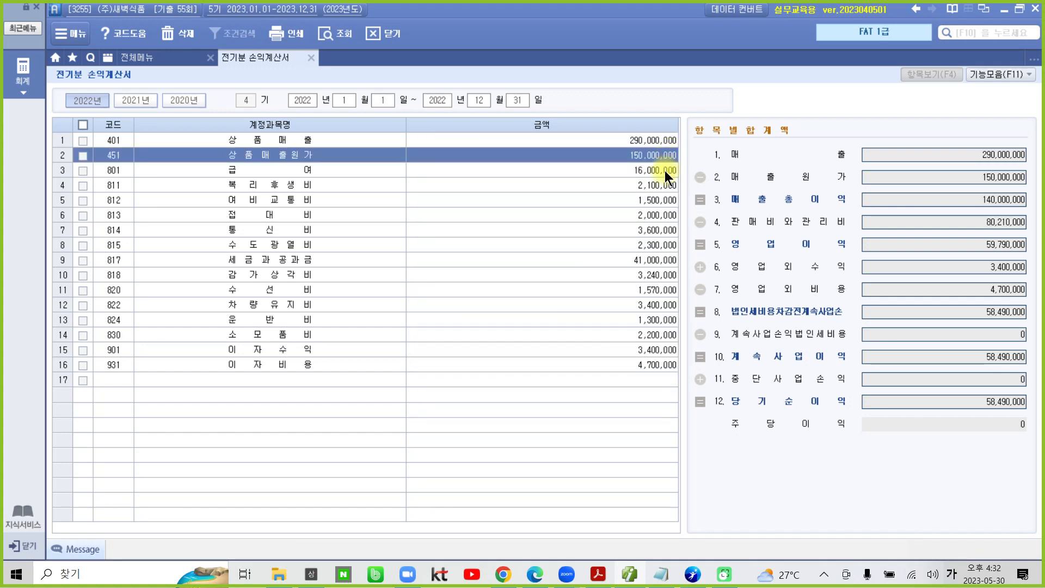
{"action": "left_click", "coordinate": [665, 171]}
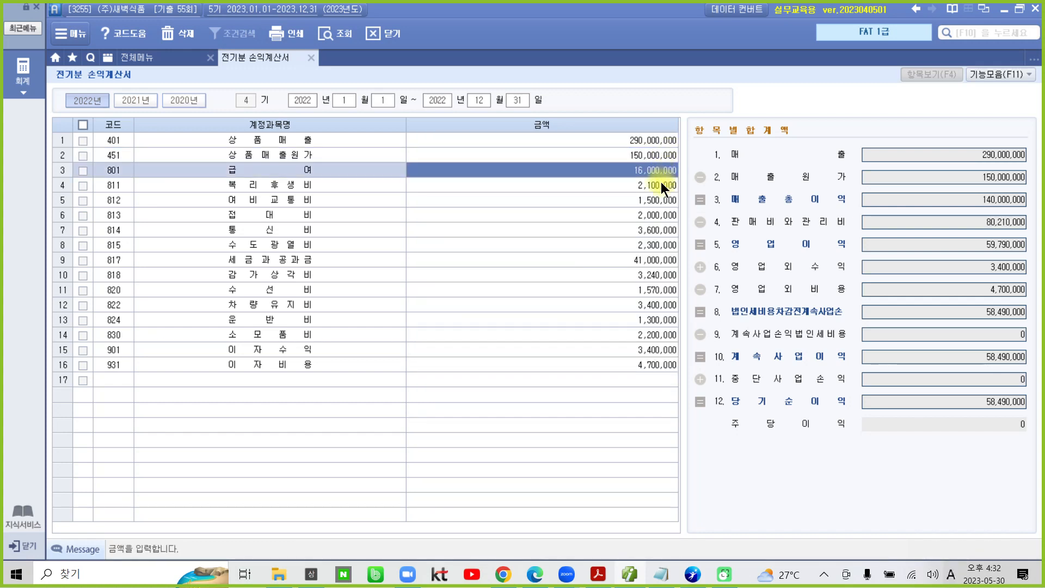
{"action": "left_click", "coordinate": [662, 183]}
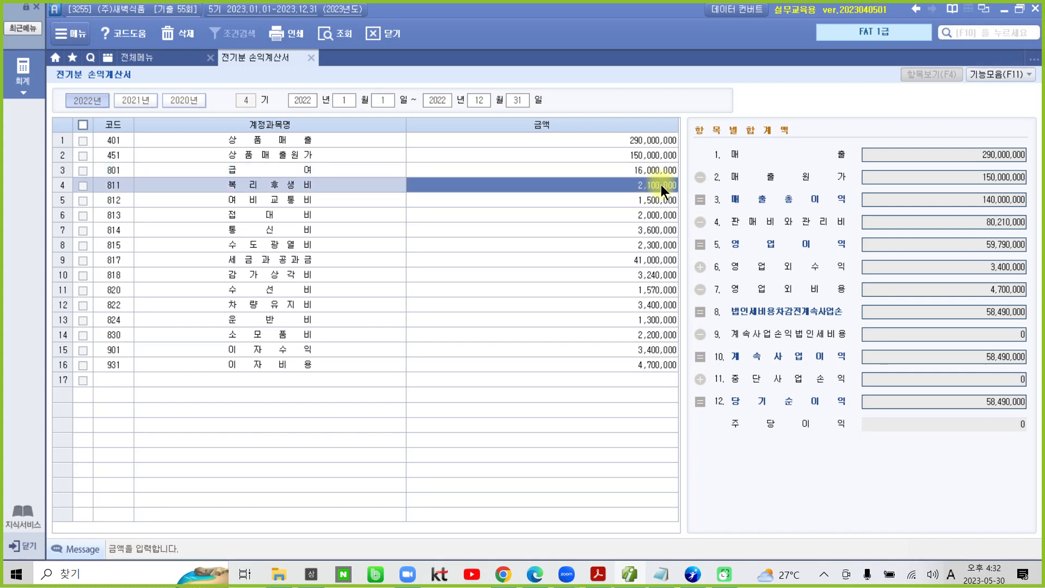
{"action": "left_click", "coordinate": [644, 206]}
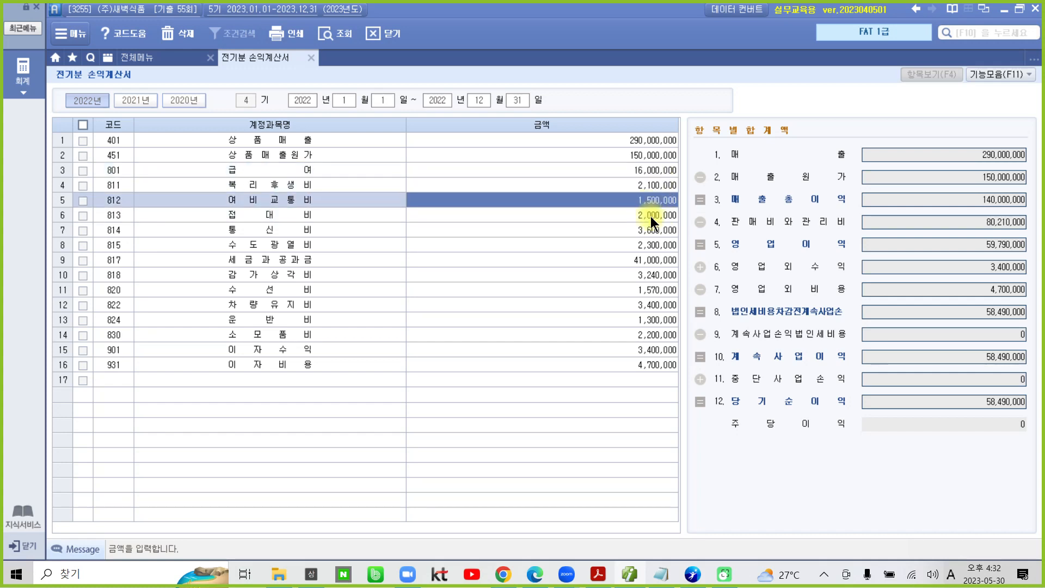
{"action": "left_click", "coordinate": [651, 215]}
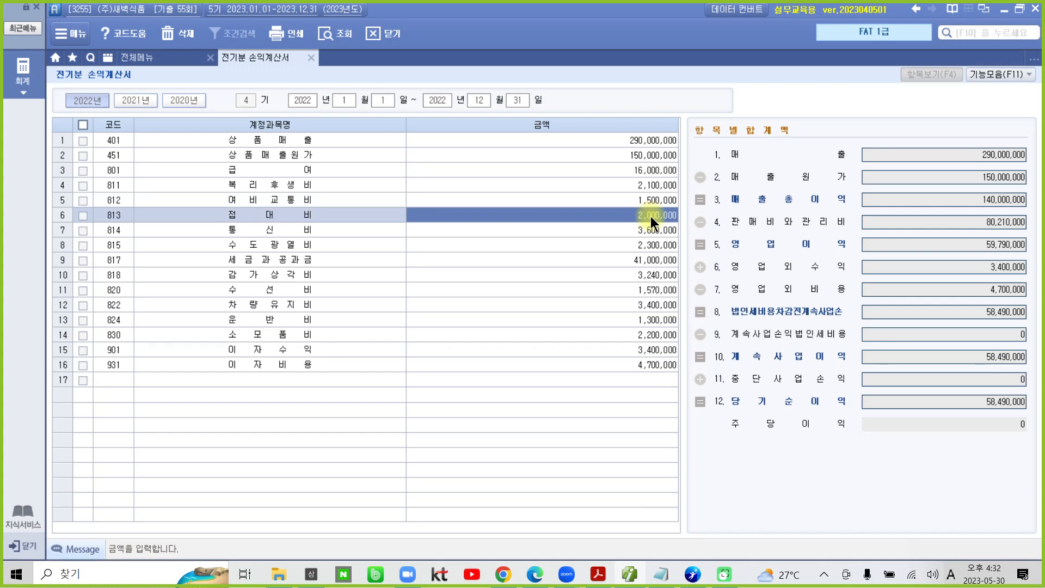
{"action": "left_click", "coordinate": [653, 231]}
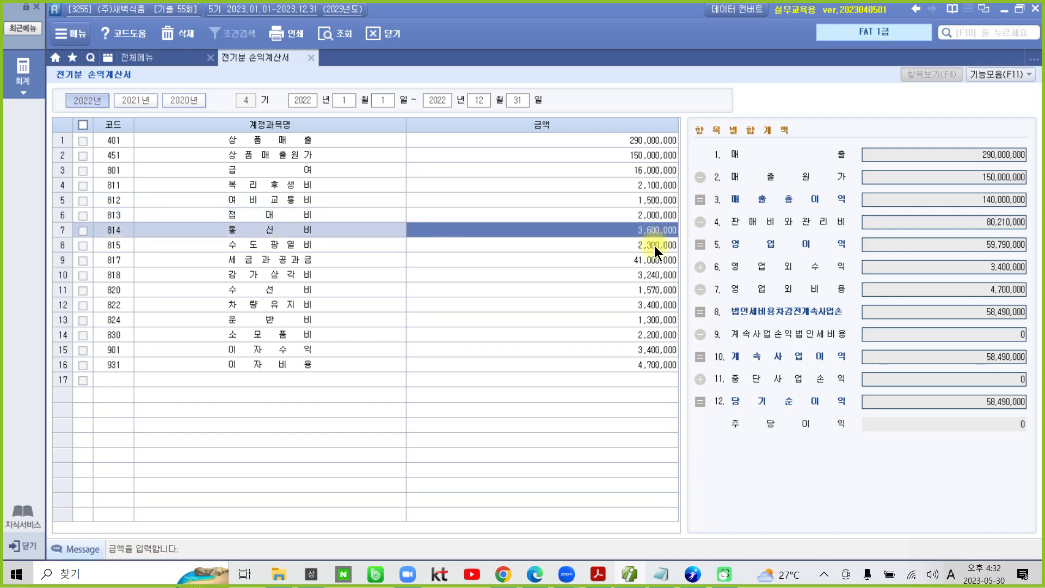
{"action": "left_click", "coordinate": [654, 246]}
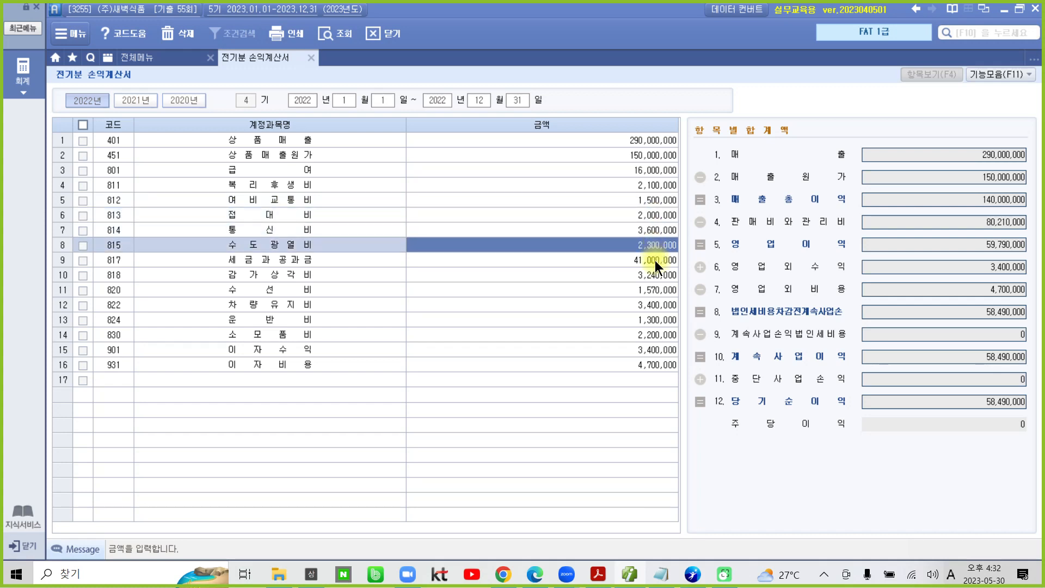
Step: Correct the amount of account 817 세금과공과금 to 4,100,000
{"action": "left_click", "coordinate": [655, 260]}
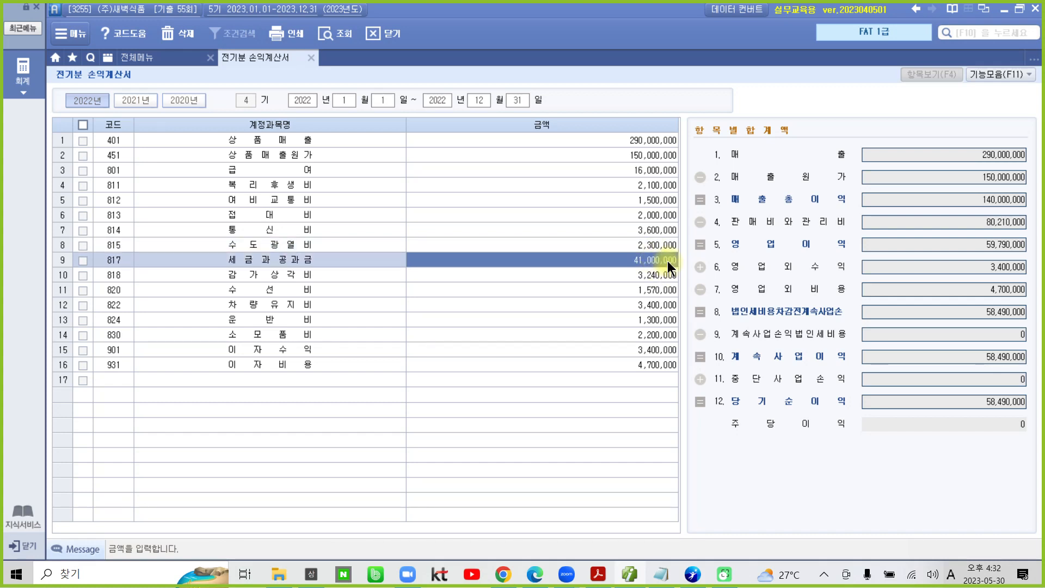
{"action": "left_click", "coordinate": [667, 260]}
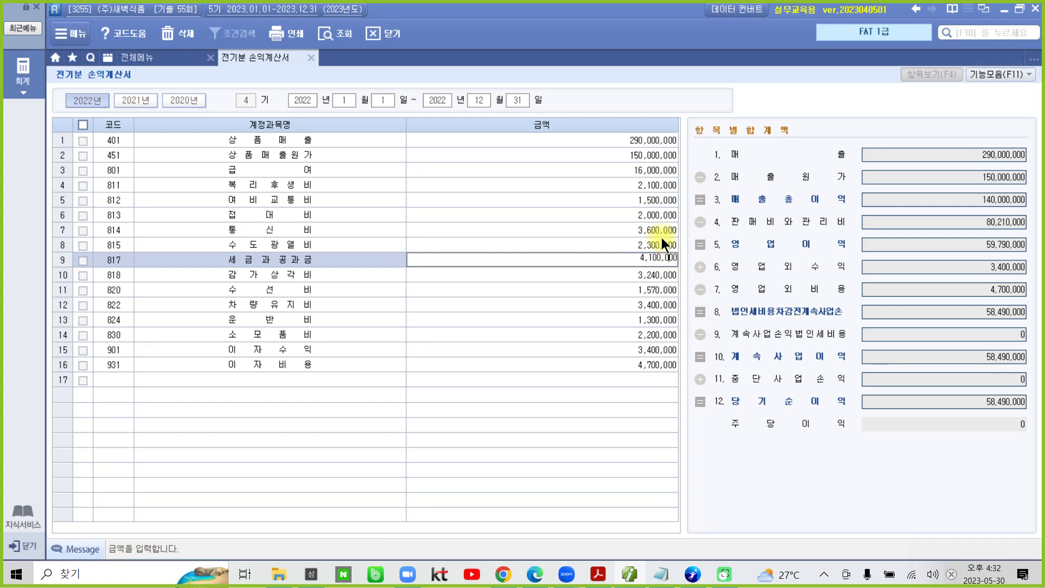
{"action": "key", "text": "Return"}
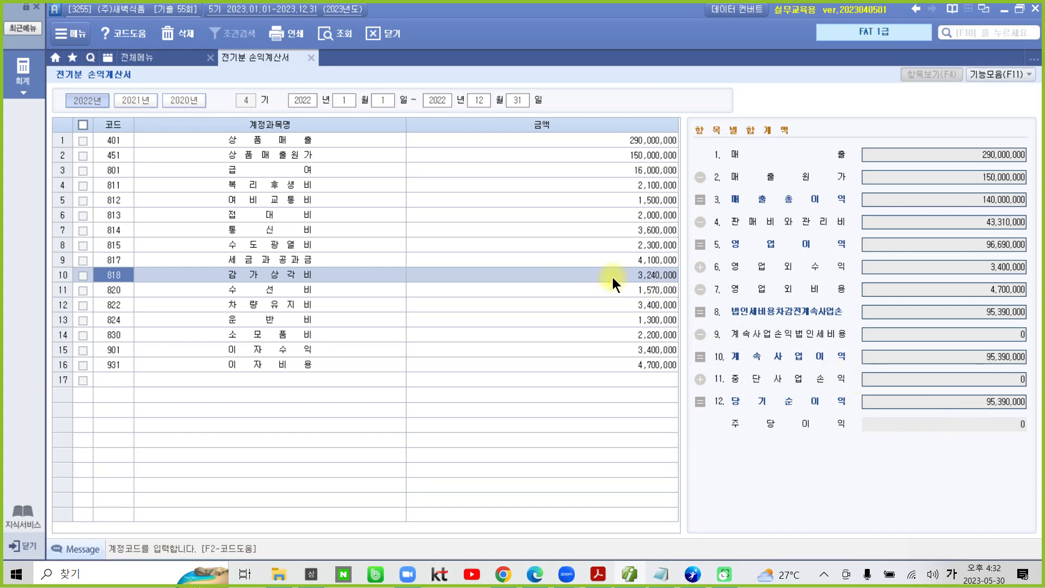
Step: Check the remaining amounts from 820 수선비 through 931 이자비용
{"action": "left_click", "coordinate": [648, 292]}
{"action": "left_click", "coordinate": [666, 309]}
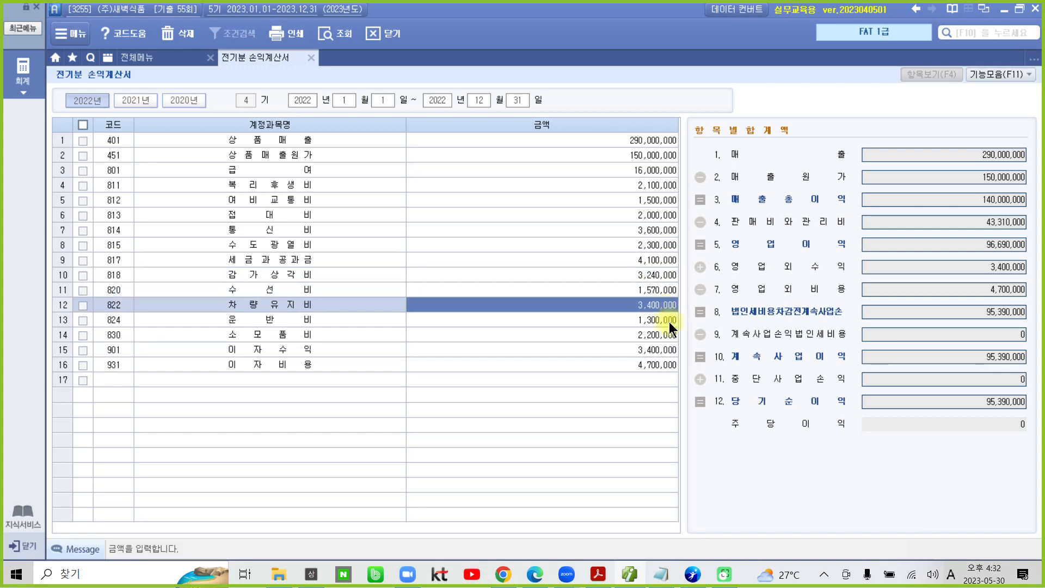
{"action": "left_click", "coordinate": [669, 322]}
{"action": "left_click", "coordinate": [668, 333]}
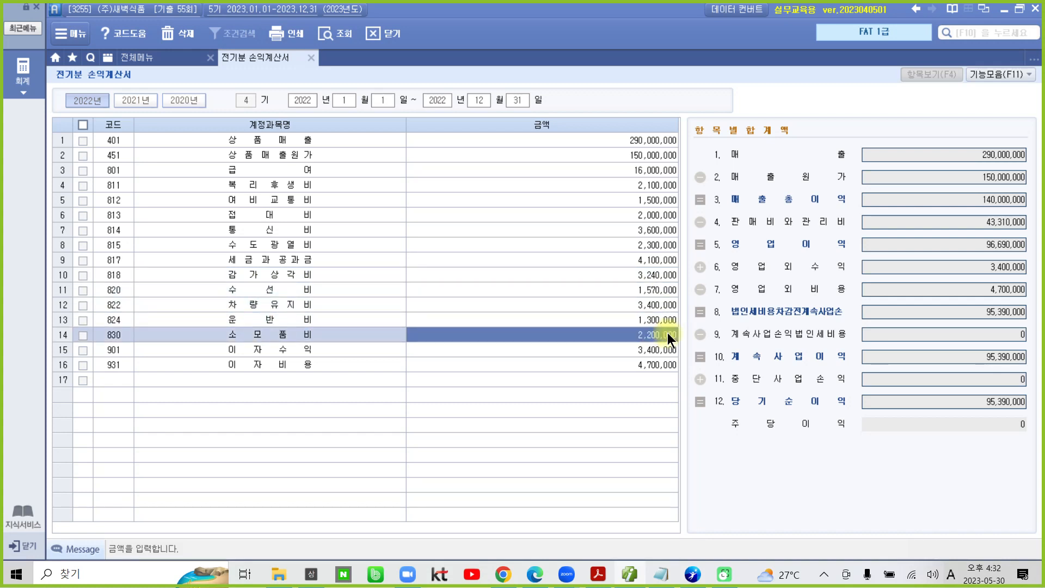
{"action": "left_click", "coordinate": [663, 350]}
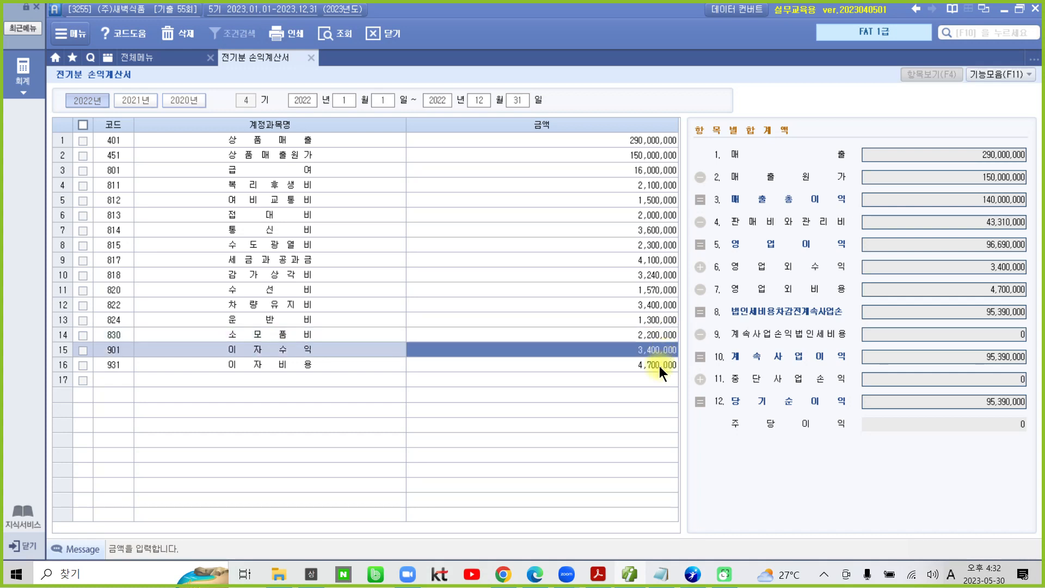
{"action": "left_click", "coordinate": [659, 366]}
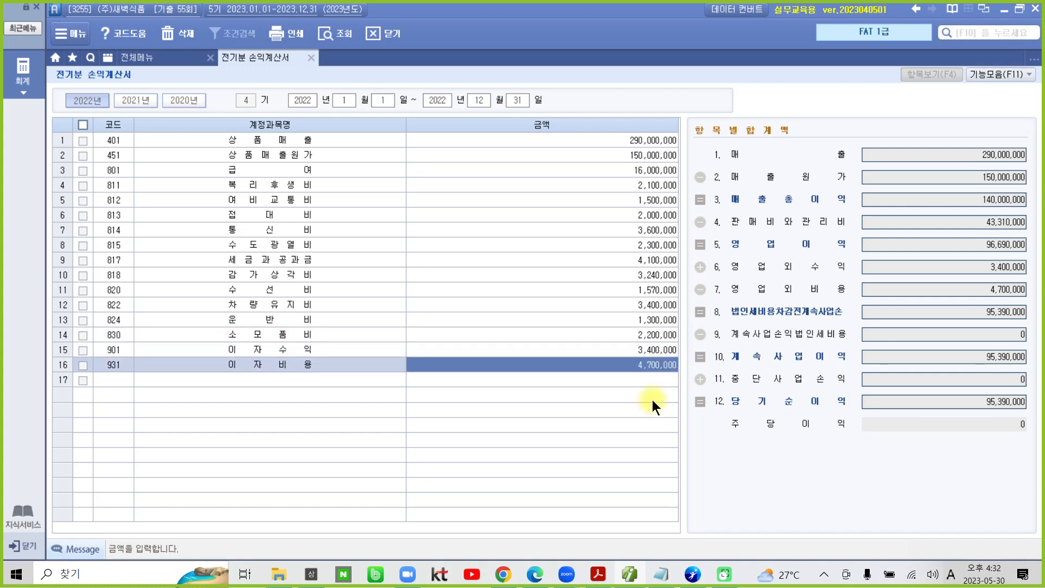
Step: Add the missing account 998 법인세등 on a new row with an amount of 2,600,000
{"action": "left_click", "coordinate": [106, 379]}
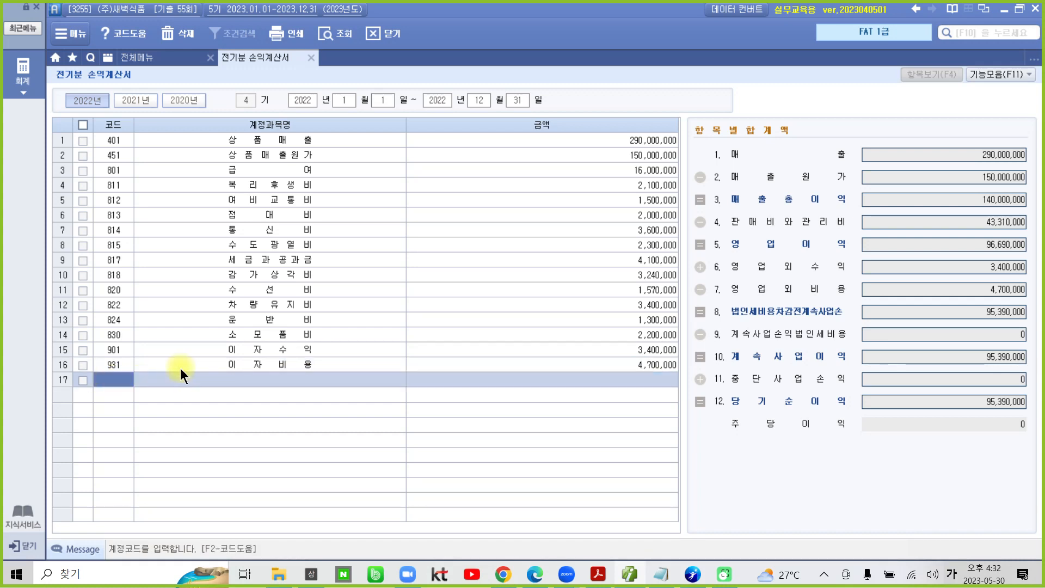
{"action": "type", "text": "법인"}
{"action": "key", "text": "Return"}
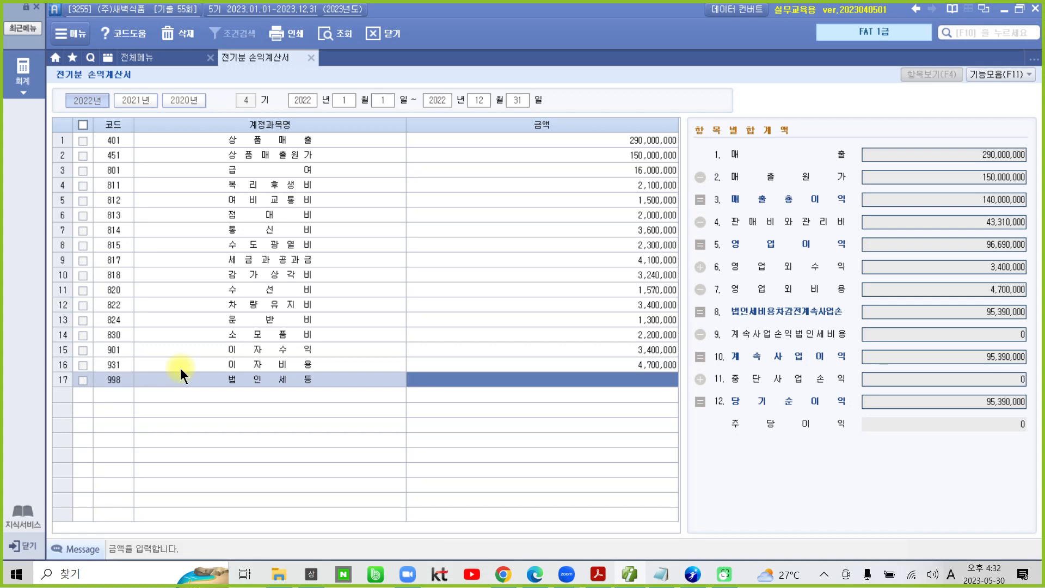
{"action": "type", "text": "2600000"}
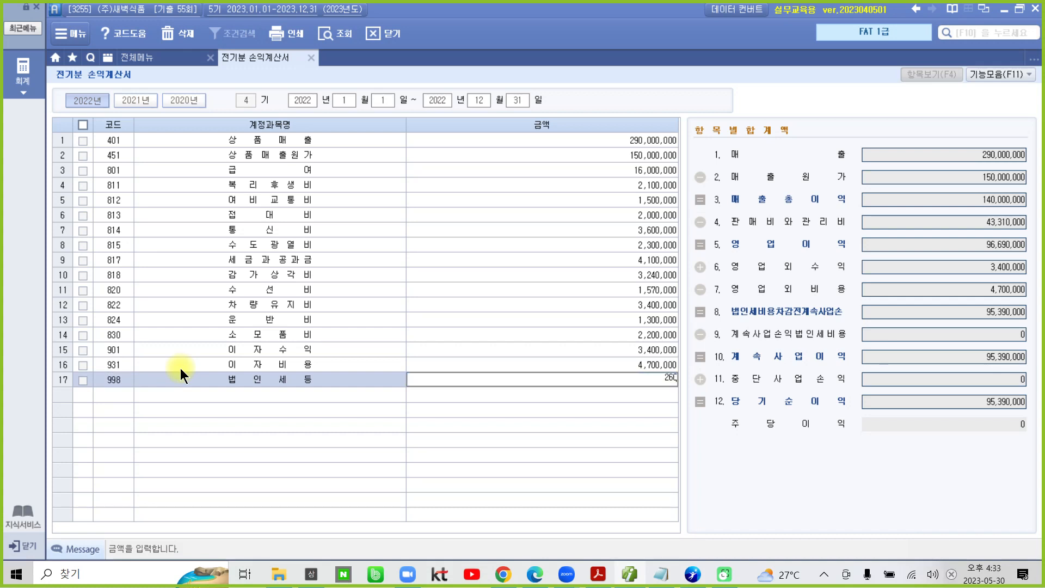
{"action": "key", "text": "Return"}
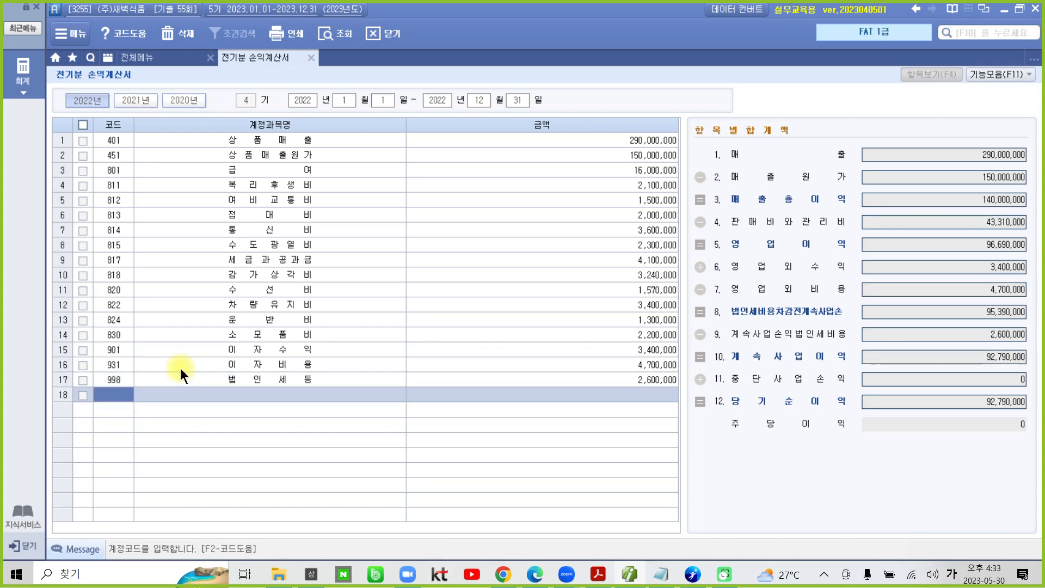
Step: Check the 당기순이익 total in the 항목별합계액 summary by circling it with the screen pen, and clear the mark
{"action": "key", "text": "ctrl+2"}
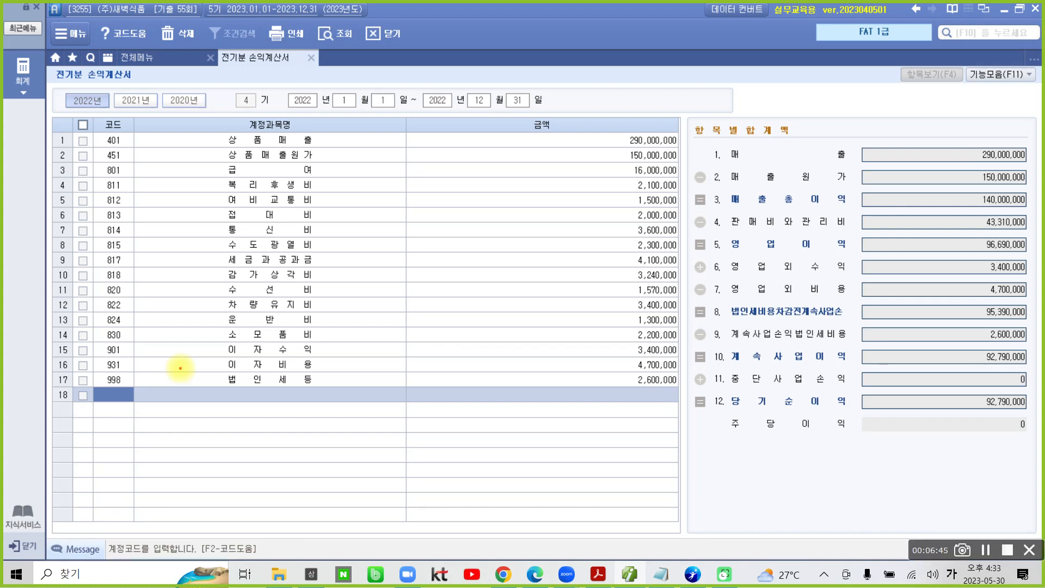
{"action": "mouse_move", "coordinate": [702, 388]}
{"action": "left_mouse_down"}
{"action": "mouse_move", "coordinate": [947, 424]}
{"action": "mouse_move", "coordinate": [961, 390]}
{"action": "left_mouse_up"}
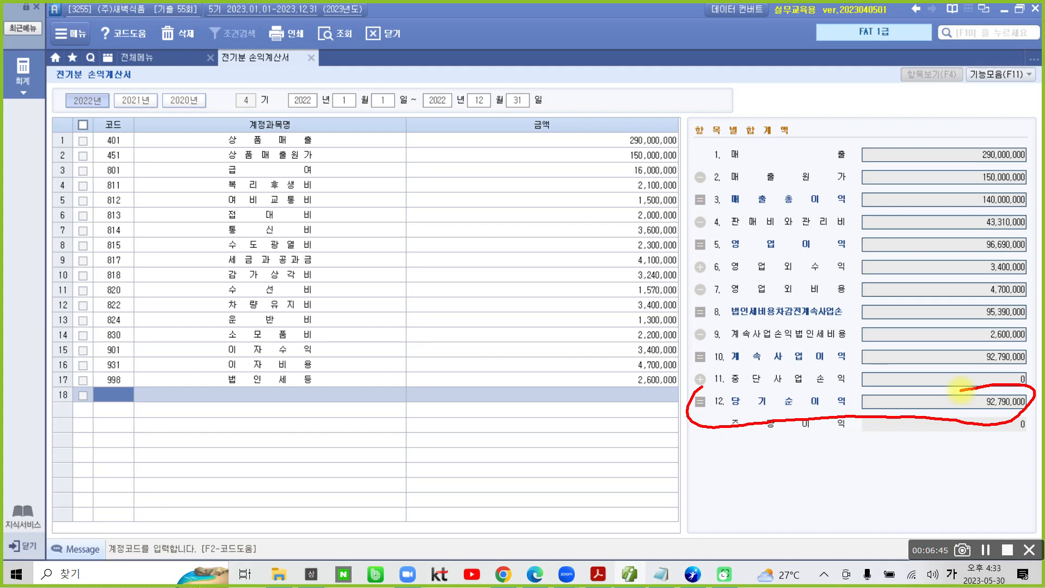
{"action": "key", "text": "Escape"}
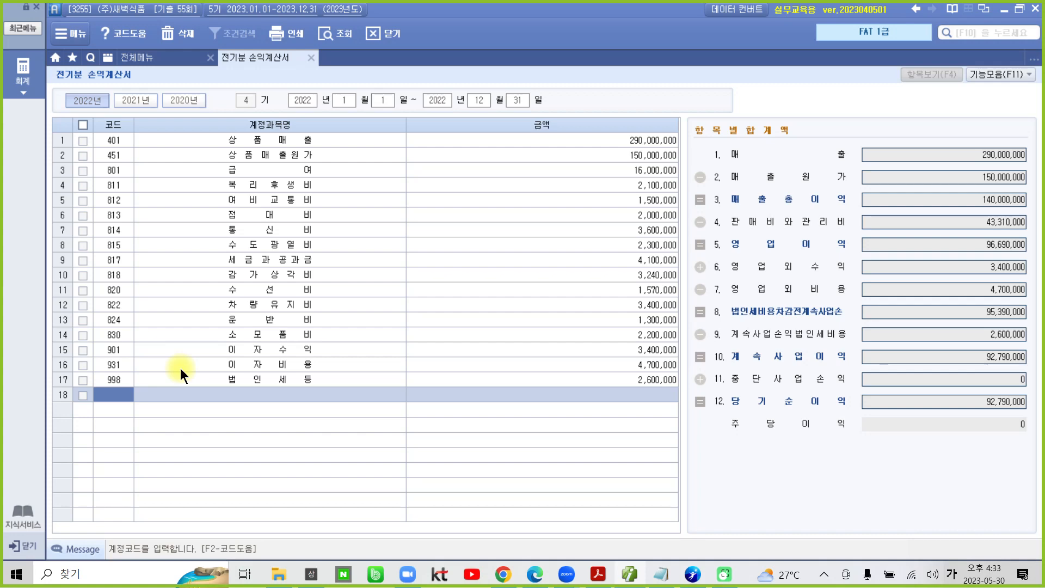
Step: Close 전기분 손익계산서, switch to the exam PDF in Acrobat Reader and read on to 실무수행 거래자료 입력, task 1 기타 일반거래
{"action": "left_click", "coordinate": [311, 57]}
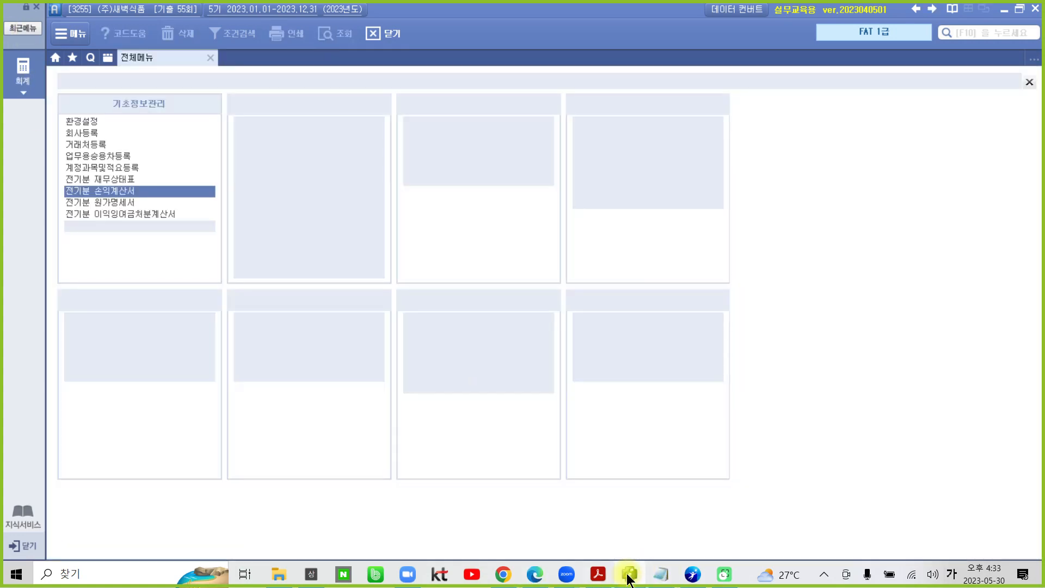
{"action": "left_click", "coordinate": [627, 575]}
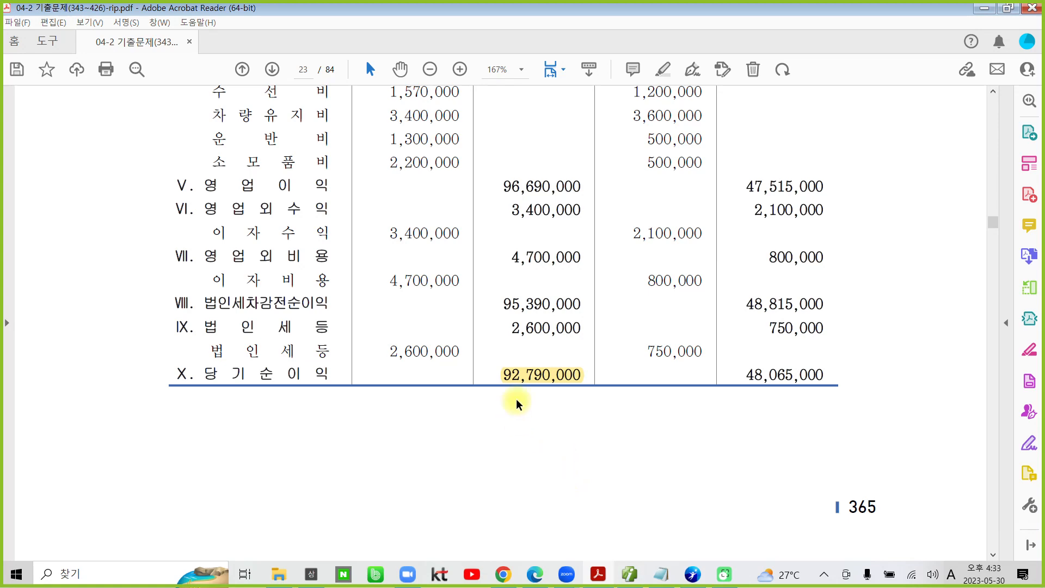
{"action": "scroll", "coordinate": [517, 403], "scroll_direction": "down", "scroll_amount": 5}
{"action": "scroll", "coordinate": [513, 418], "scroll_direction": "down", "scroll_amount": 6}
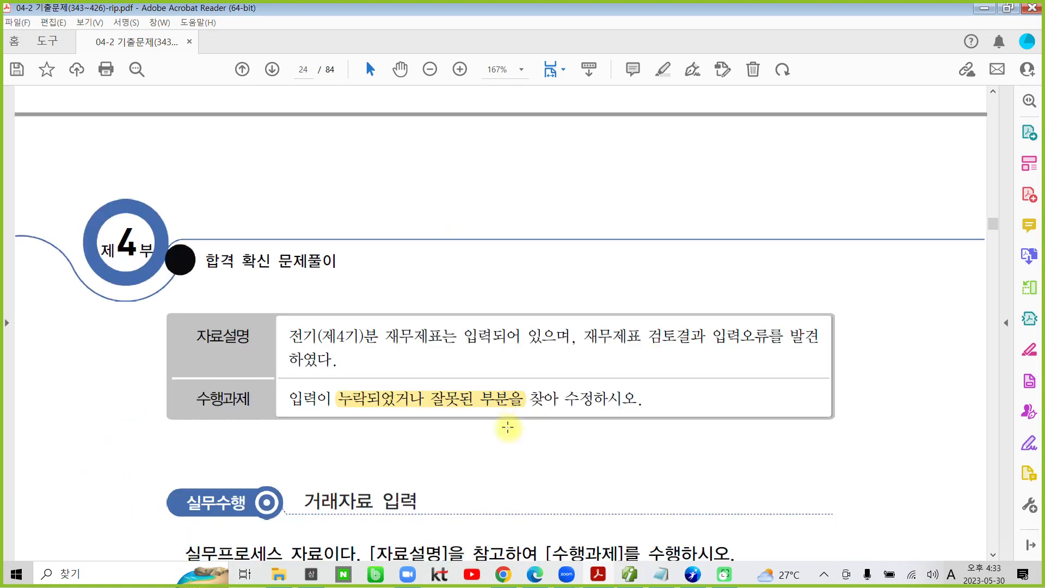
{"action": "scroll", "coordinate": [508, 429], "scroll_direction": "down", "scroll_amount": 4}
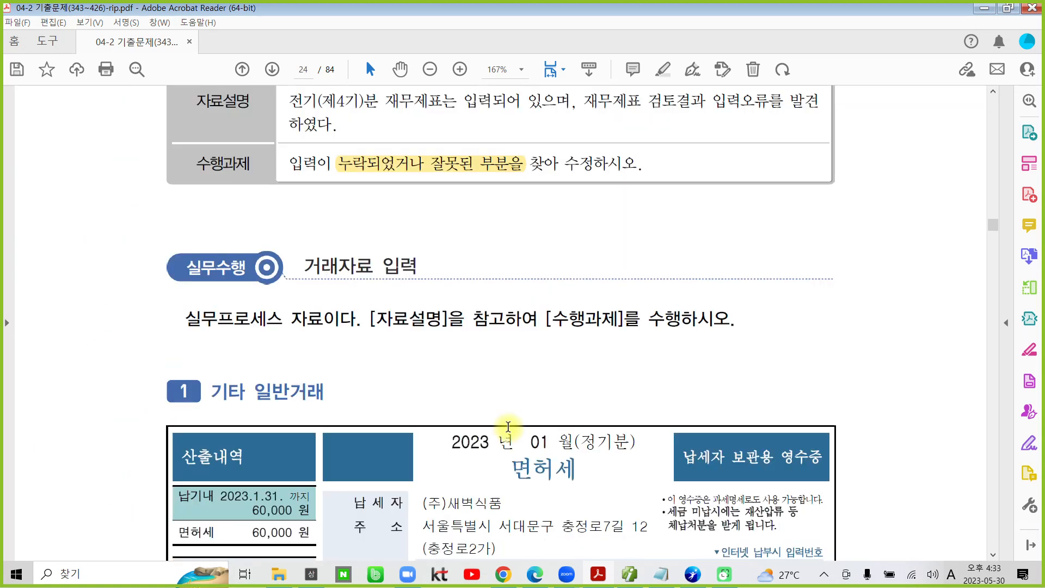
{"action": "scroll", "coordinate": [508, 426], "scroll_direction": "down", "scroll_amount": 1}
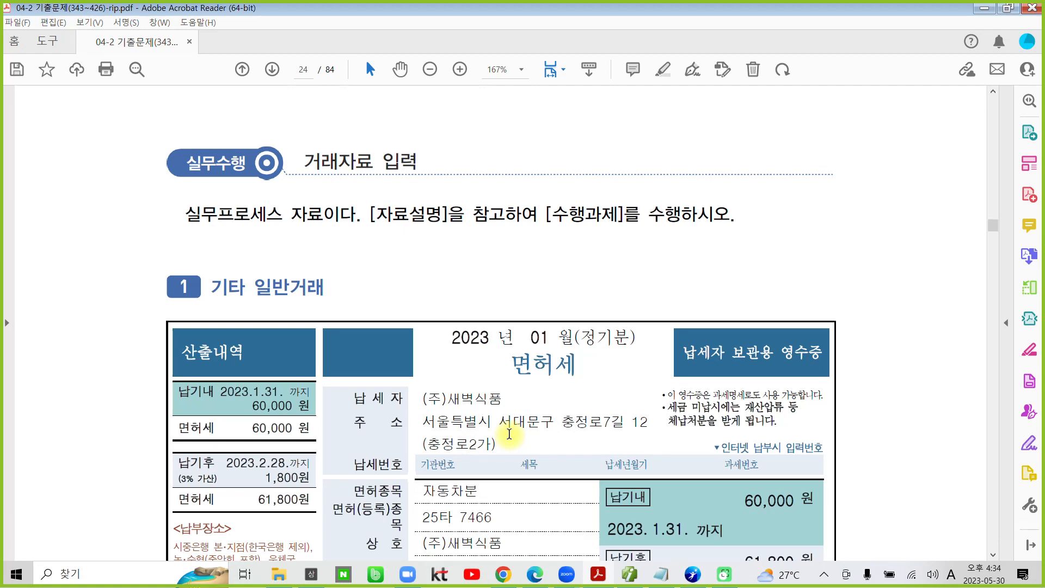
{"action": "scroll", "coordinate": [350, 242], "scroll_direction": "down", "scroll_amount": 4}
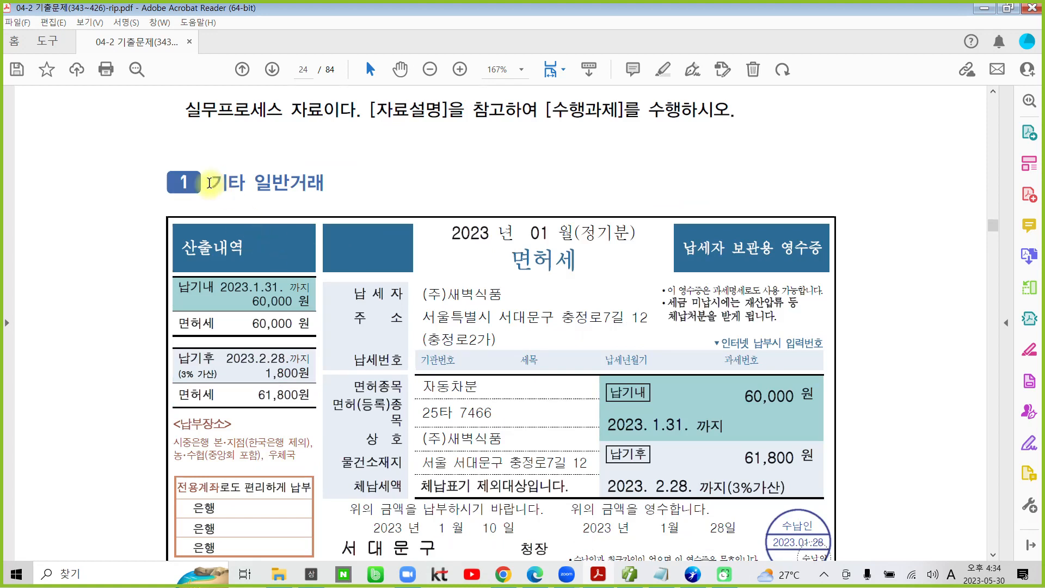
Step: Highlight the task 1 title 기타 일반거래 and the date [1월 28일] in its 자료설명
{"action": "left_click_drag", "start_coordinate": [210, 182], "coordinate": [284, 184]}
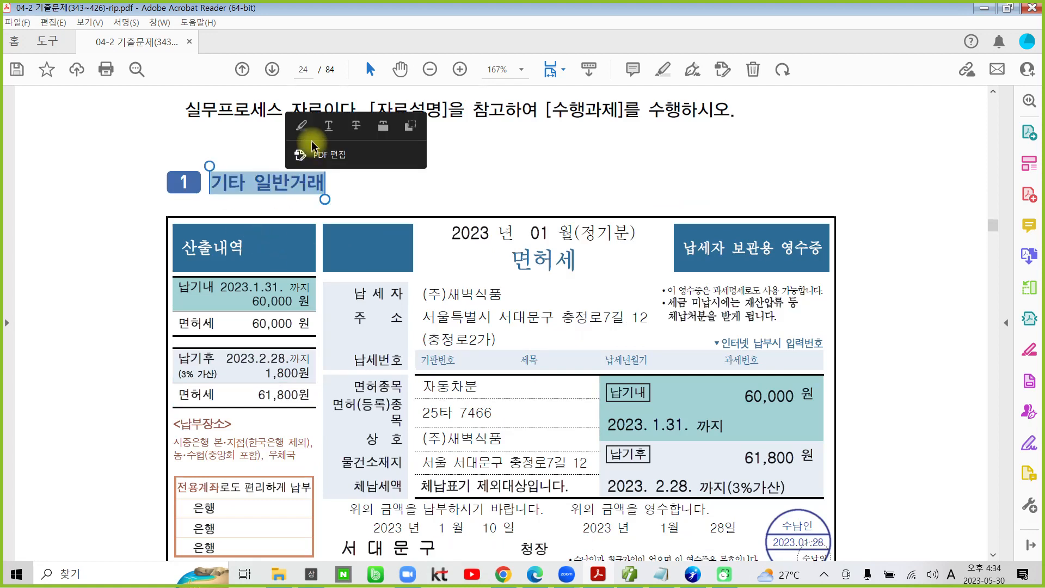
{"action": "left_click", "coordinate": [305, 135]}
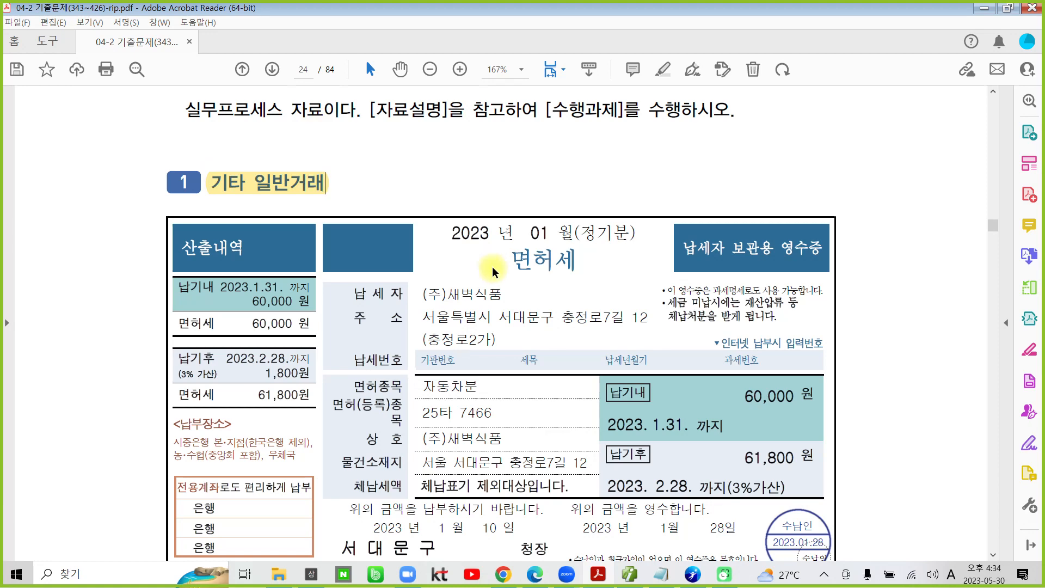
{"action": "scroll", "coordinate": [414, 299], "scroll_direction": "down", "scroll_amount": 8}
{"action": "scroll", "coordinate": [451, 322], "scroll_direction": "down", "scroll_amount": 5}
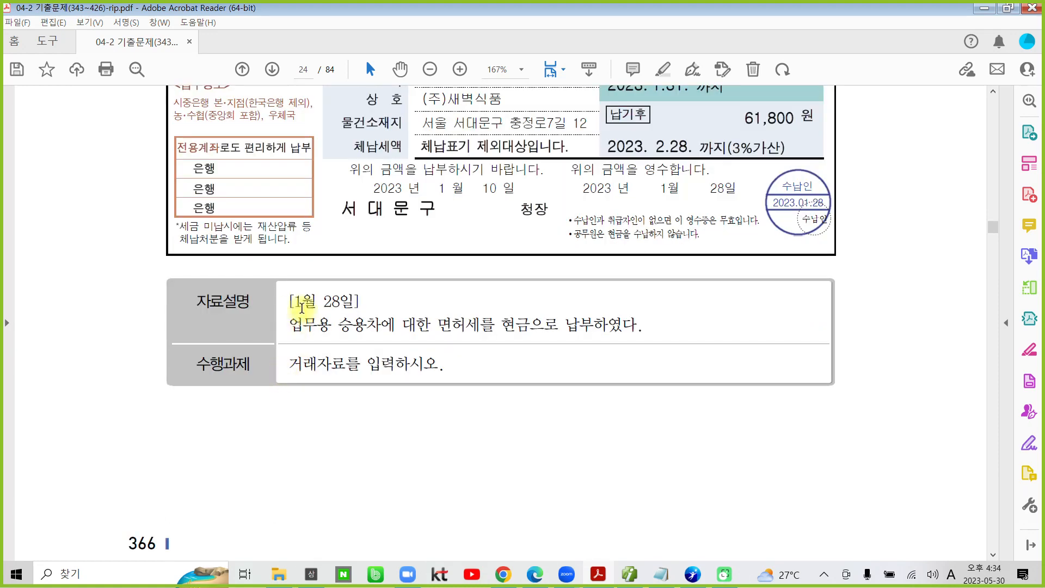
{"action": "left_click_drag", "start_coordinate": [291, 302], "coordinate": [370, 302]}
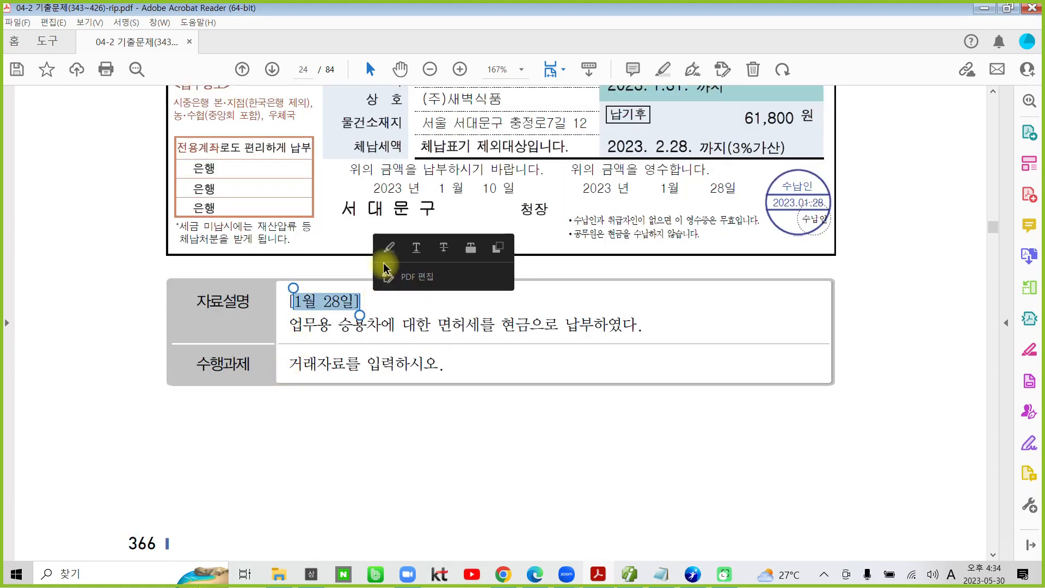
{"action": "left_click", "coordinate": [389, 251]}
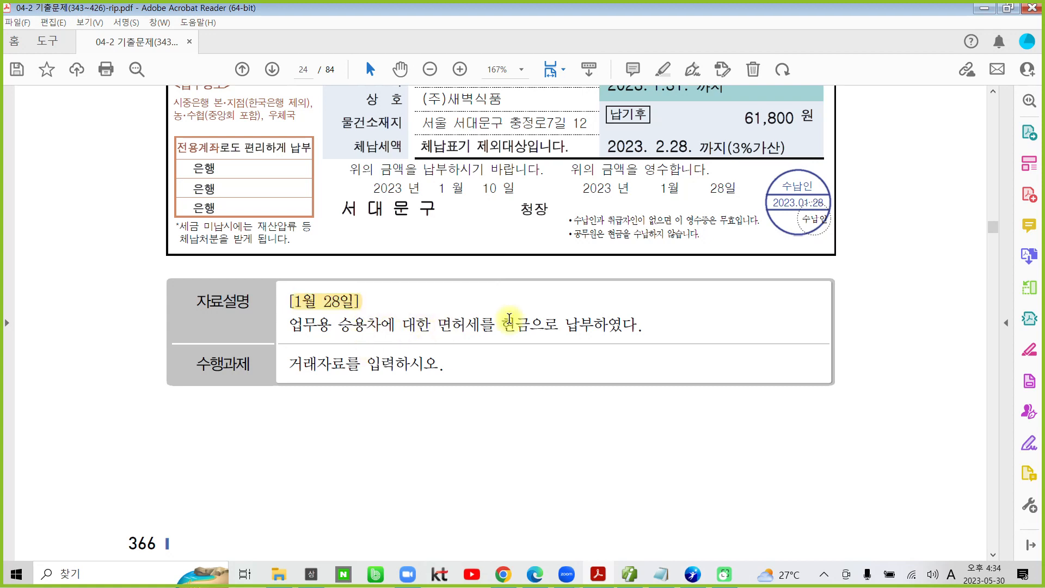
Step: Highlight 현금 in the 자료설명 and 거래자료를 입력하시오 in the 수행과제 of task 1
{"action": "left_click_drag", "start_coordinate": [501, 325], "coordinate": [531, 325]}
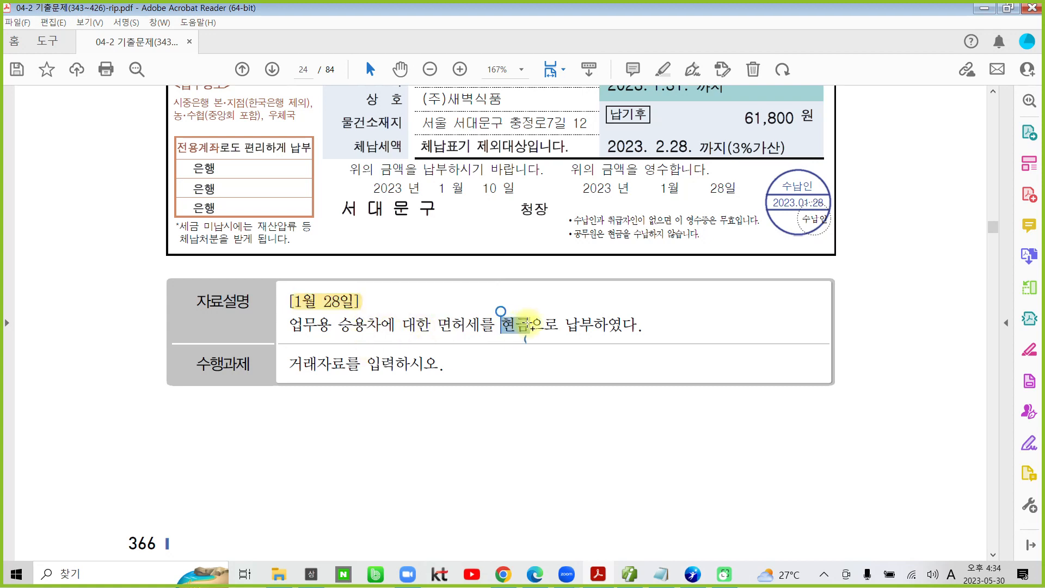
{"action": "left_click", "coordinate": [538, 275]}
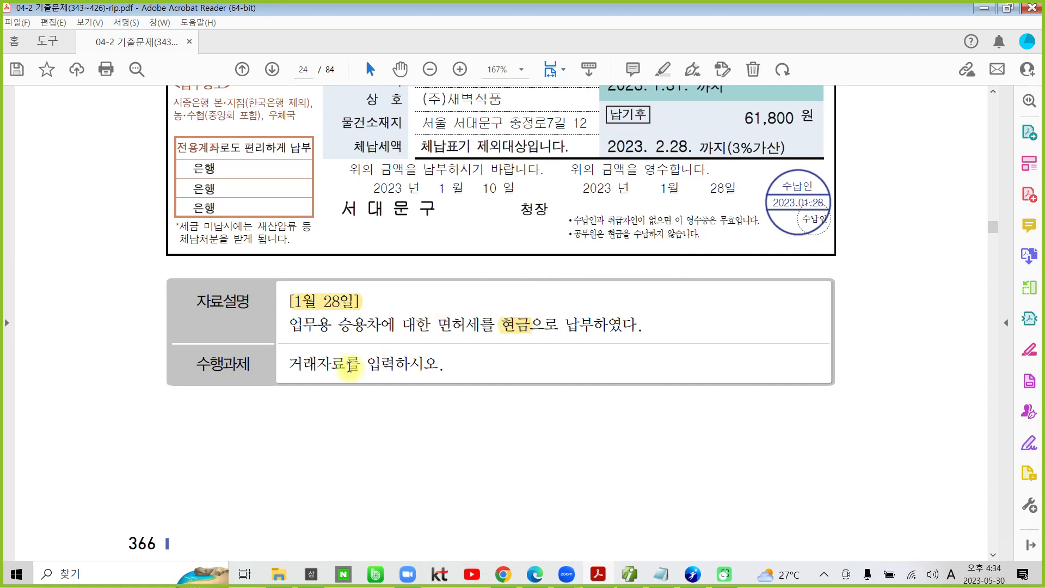
{"action": "left_click_drag", "start_coordinate": [289, 364], "coordinate": [398, 362]}
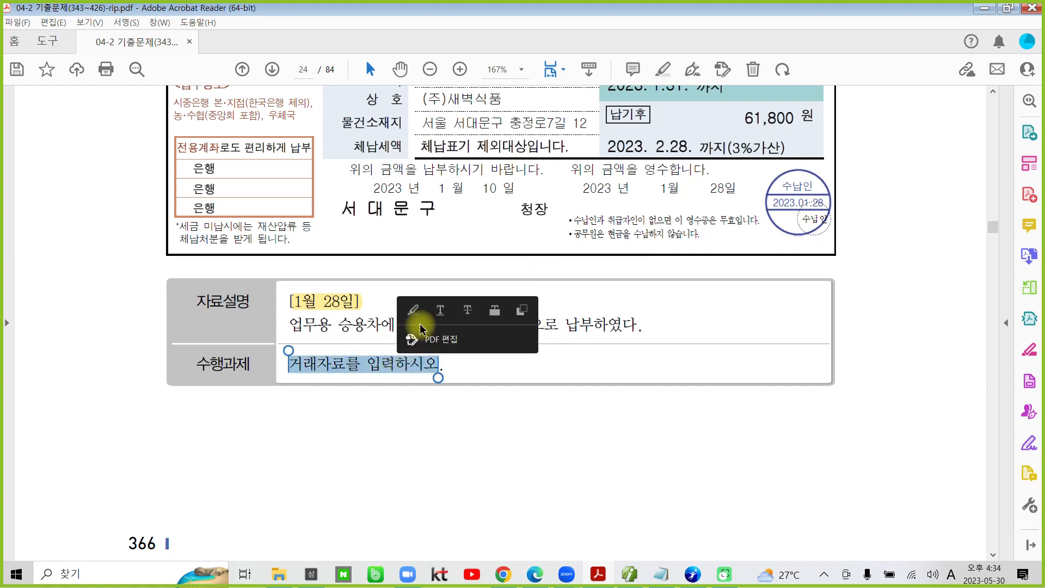
{"action": "left_click", "coordinate": [412, 308]}
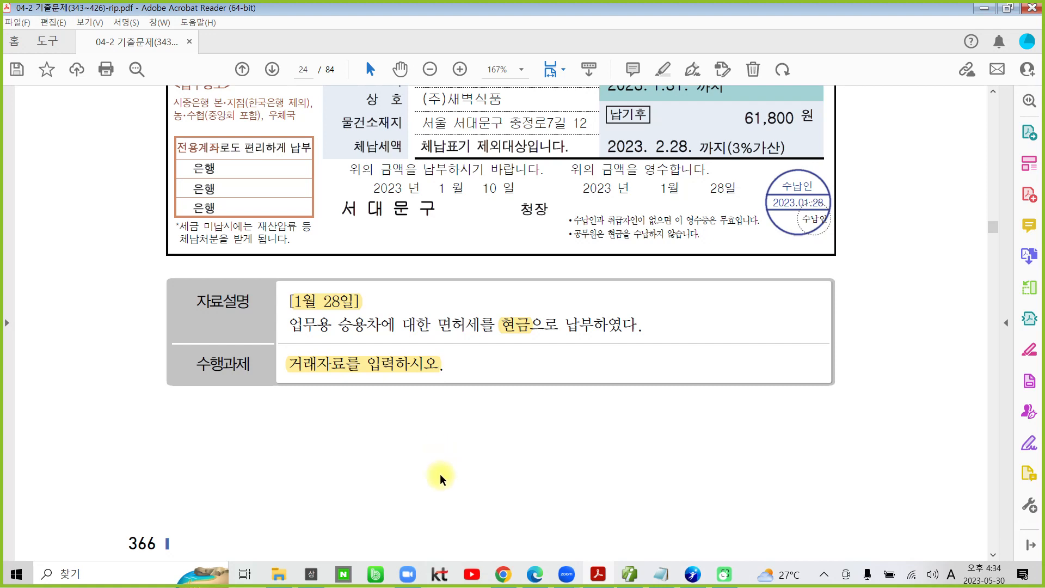
{"action": "scroll", "coordinate": [441, 479], "scroll_direction": "up", "scroll_amount": 2}
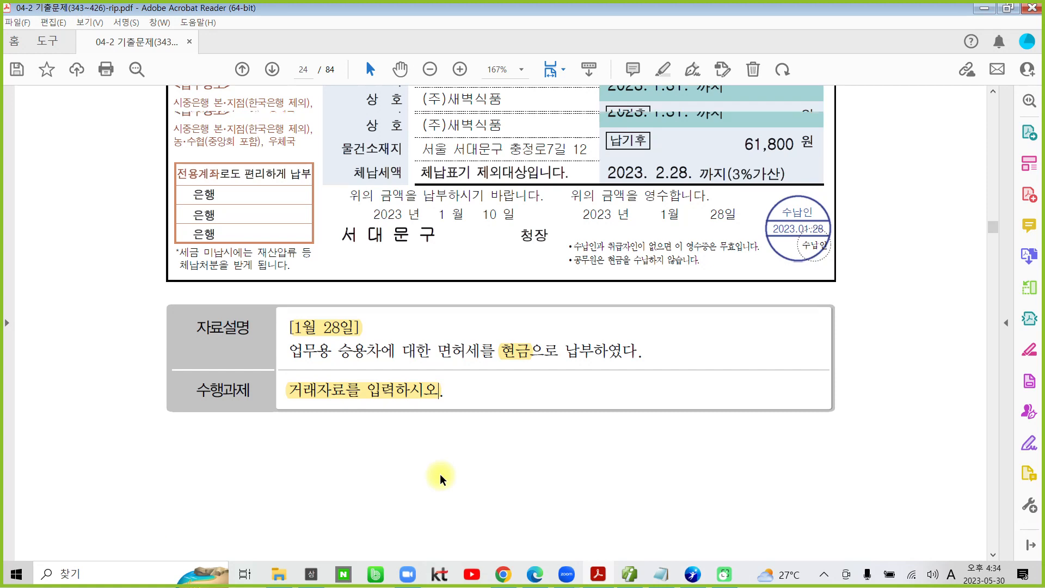
Step: Switch to the accounting program, open 일반전표입력 and set the voucher date to month 01, day 28
{"action": "left_click", "coordinate": [628, 575]}
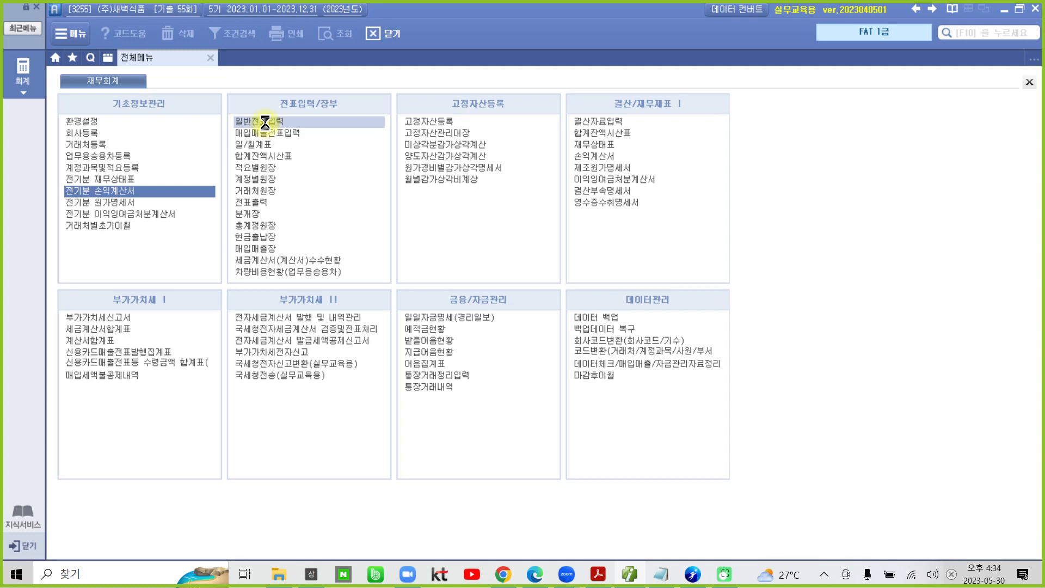
{"action": "left_click", "coordinate": [265, 121]}
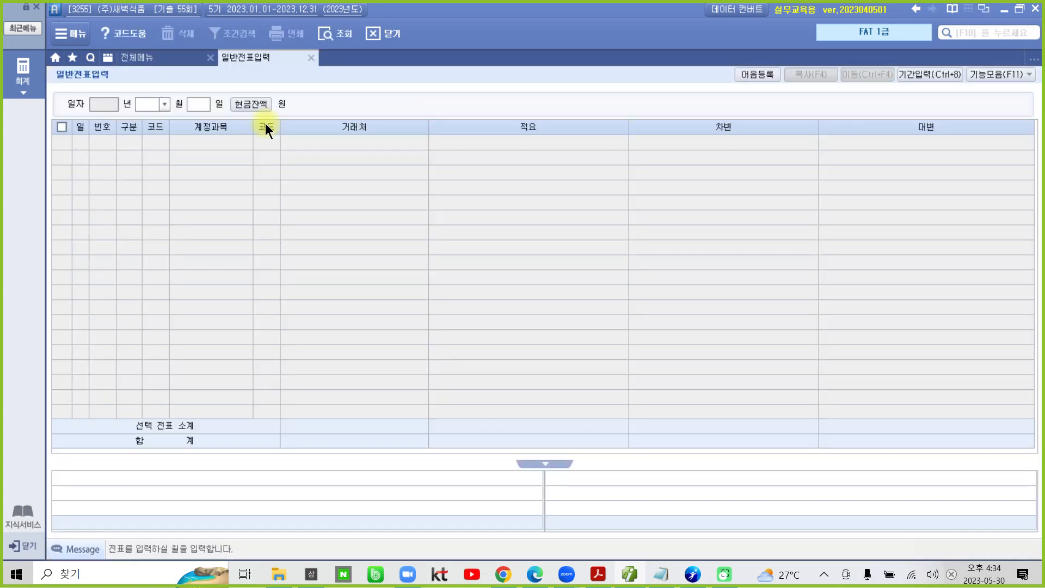
{"action": "type", "text": "01"}
{"action": "key", "text": "Return"}
{"action": "type", "text": "28"}
{"action": "key", "text": "Return"}
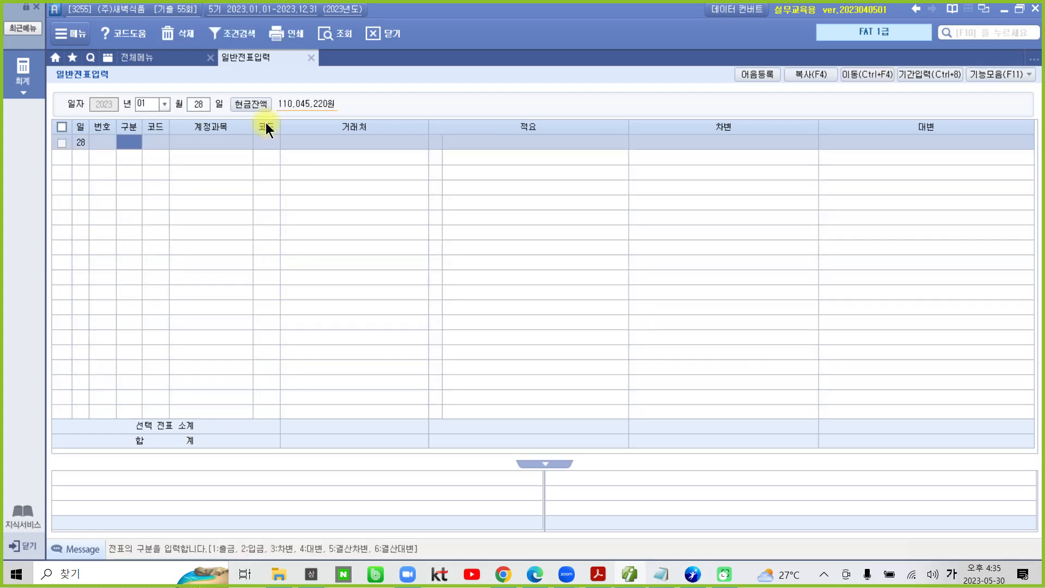
Step: Enter a 출금 voucher with account 817 세금과공과금, no 거래처 or 적요, and a 차변 amount of 60,000
{"action": "type", "text": "1"}
{"action": "key", "text": "Return"}
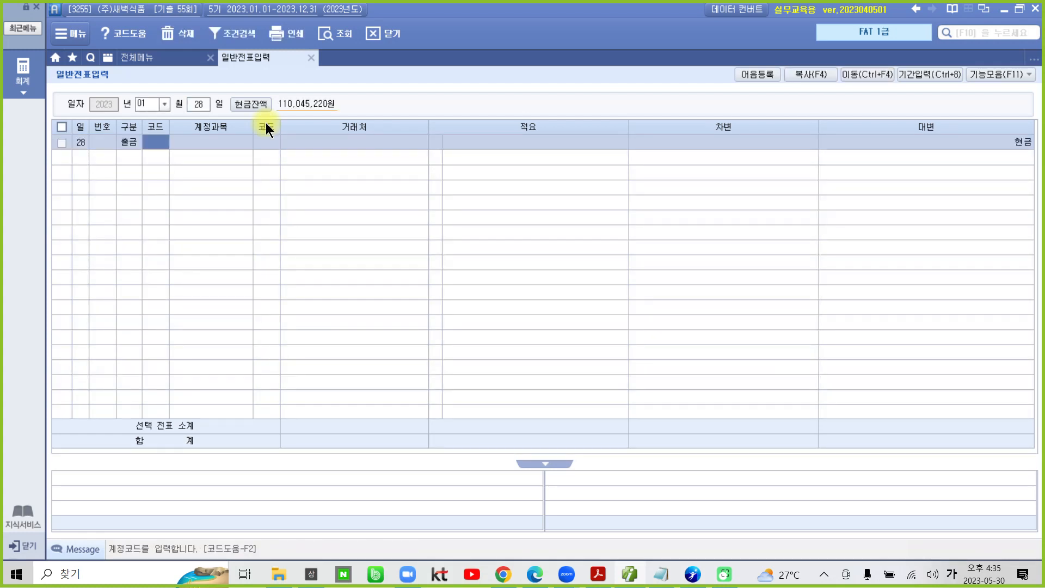
{"action": "type", "text": "817"}
{"action": "key", "text": "Return"}
{"action": "key", "text": "Return"}
{"action": "key", "text": "Return"}
{"action": "key", "text": "Return"}
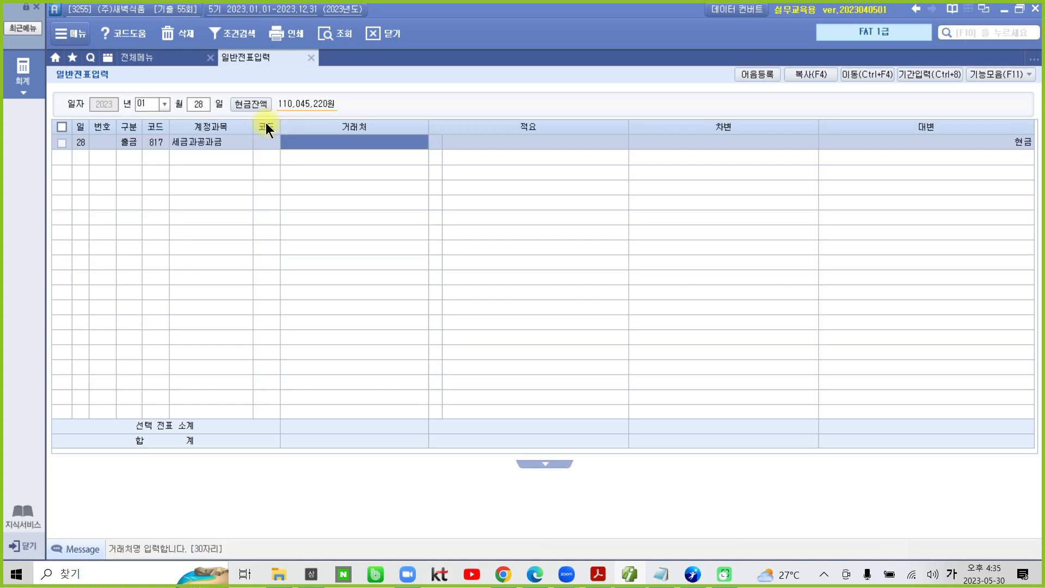
{"action": "key", "text": "Hangul"}
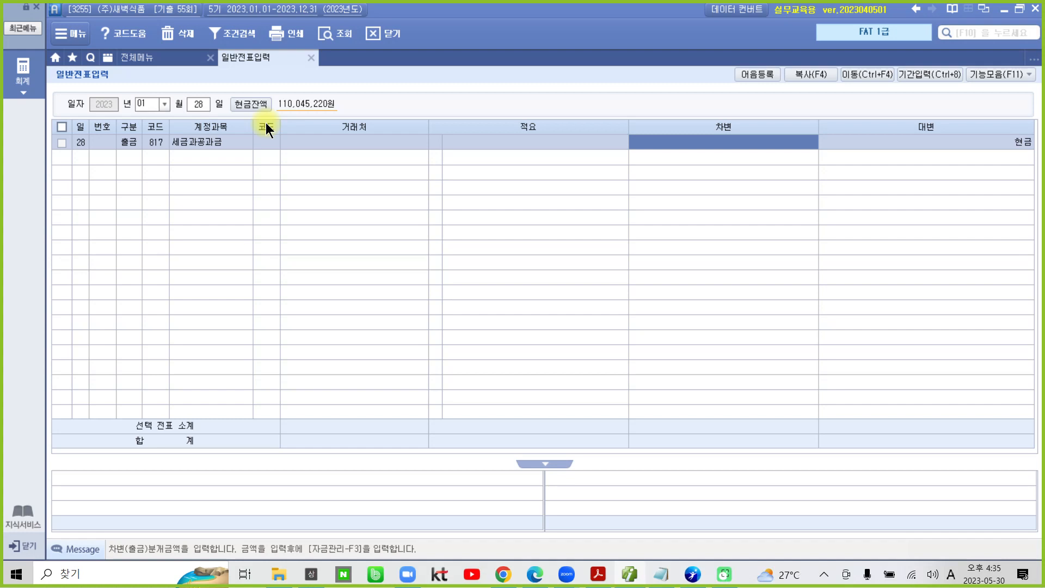
{"action": "type", "text": "600000"}
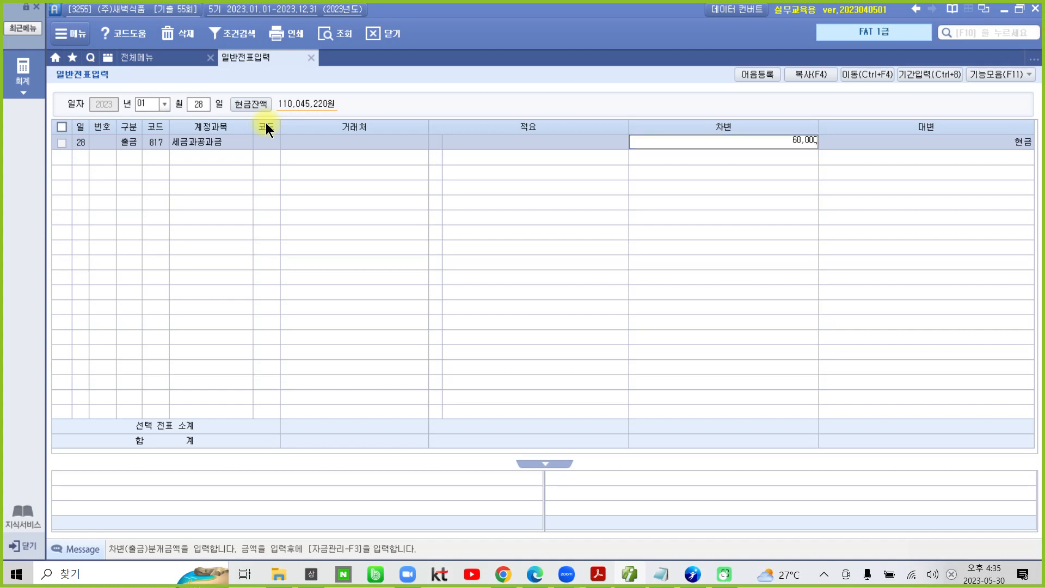
{"action": "key", "text": "Return"}
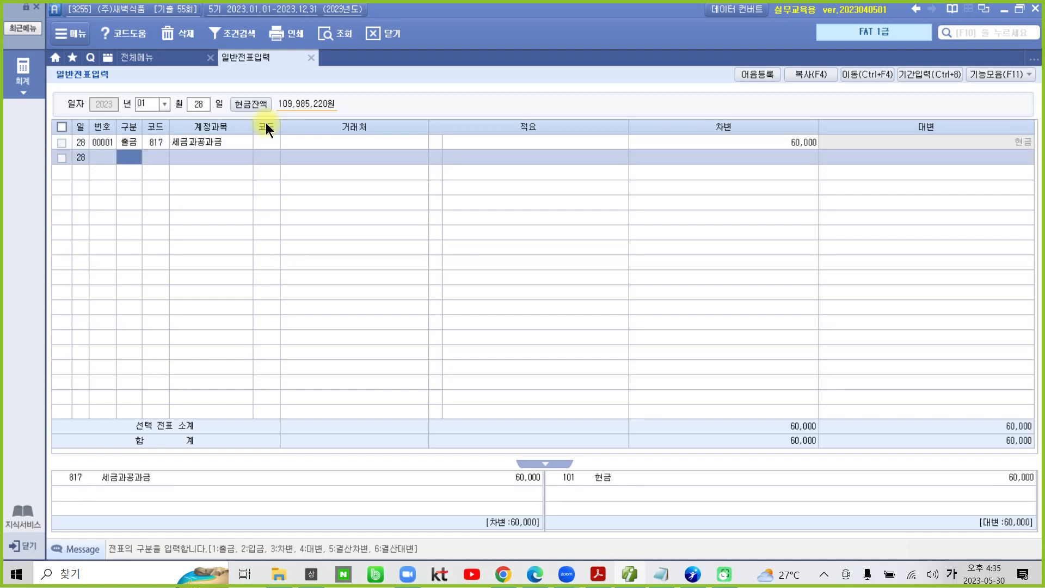
Step: Switch to the exam PDF in Acrobat Reader, examine task 2's 자료설명 and 수행과제 with screen pen marks, and clear the marks
{"action": "left_click", "coordinate": [598, 575]}
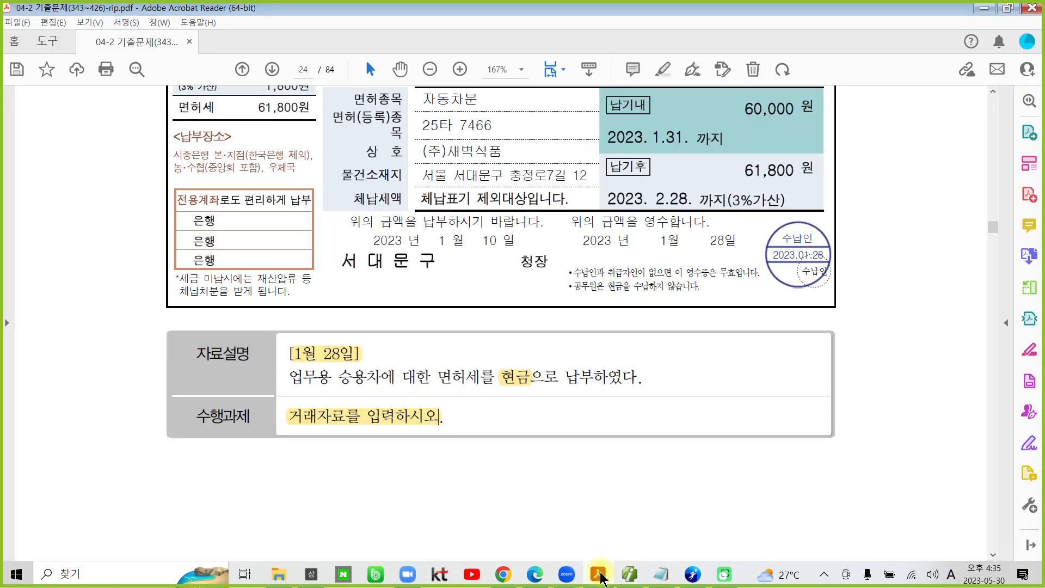
{"action": "scroll", "coordinate": [505, 429], "scroll_direction": "down", "scroll_amount": 10}
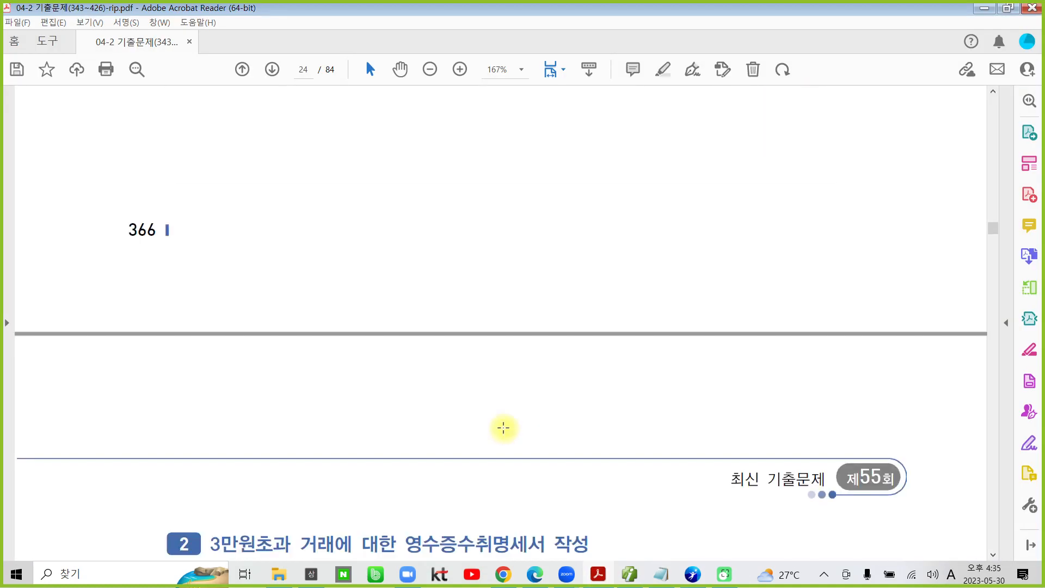
{"action": "scroll", "coordinate": [501, 433], "scroll_direction": "down", "scroll_amount": 5}
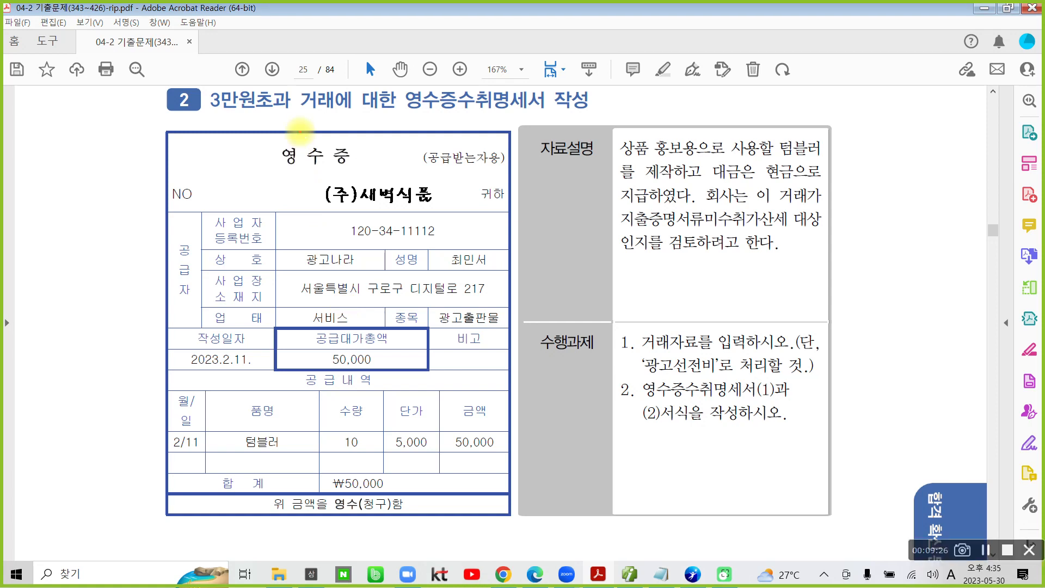
{"action": "mouse_move", "coordinate": [474, 127]}
{"action": "left_mouse_down"}
{"action": "mouse_move", "coordinate": [538, 64]}
{"action": "mouse_move", "coordinate": [450, 158]}
{"action": "left_mouse_up"}
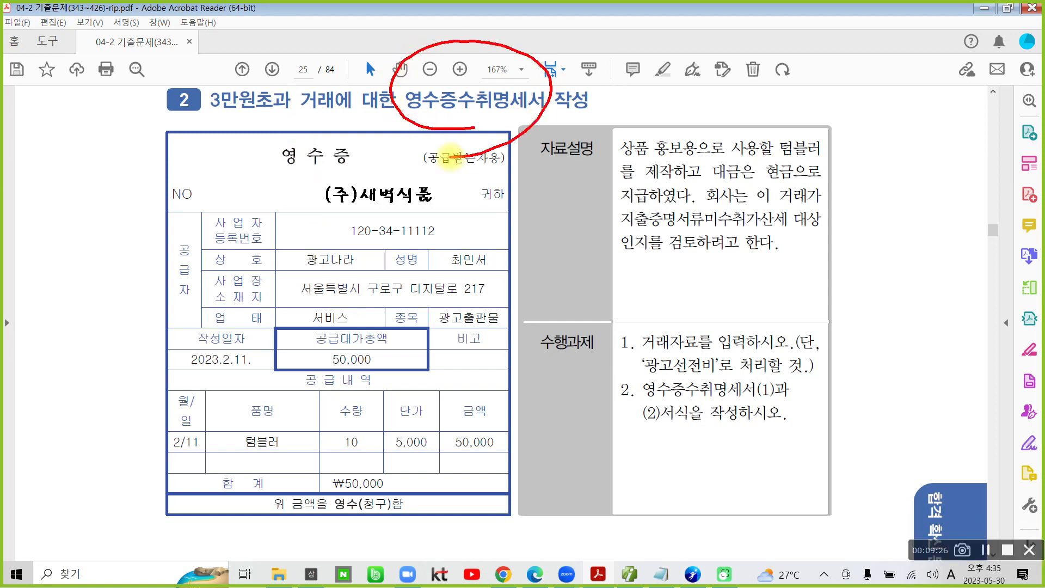
{"action": "left_click_drag", "start_coordinate": [623, 115], "coordinate": [612, 288]}
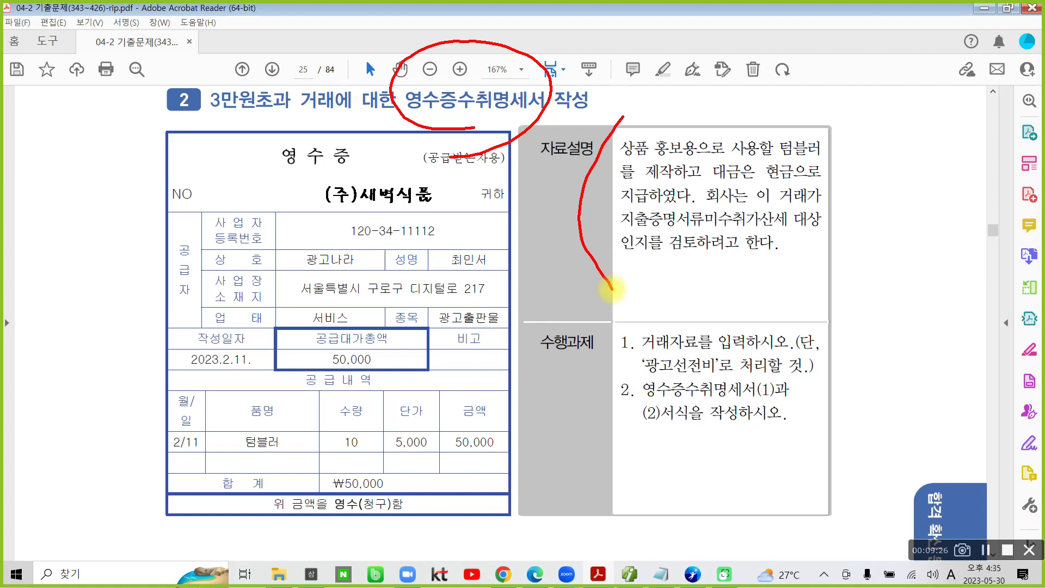
{"action": "left_click_drag", "start_coordinate": [586, 349], "coordinate": [596, 494]}
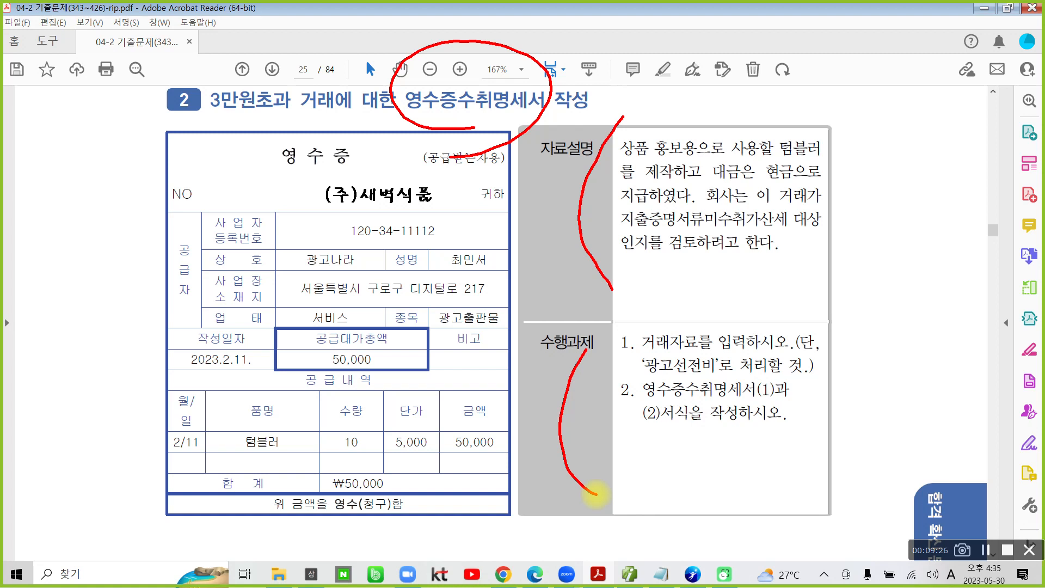
{"action": "mouse_move", "coordinate": [651, 353]}
{"action": "left_mouse_down"}
{"action": "mouse_move", "coordinate": [637, 381]}
{"action": "mouse_move", "coordinate": [732, 370]}
{"action": "mouse_move", "coordinate": [650, 366]}
{"action": "left_mouse_up"}
{"action": "left_click_drag", "start_coordinate": [613, 154], "coordinate": [707, 159]}
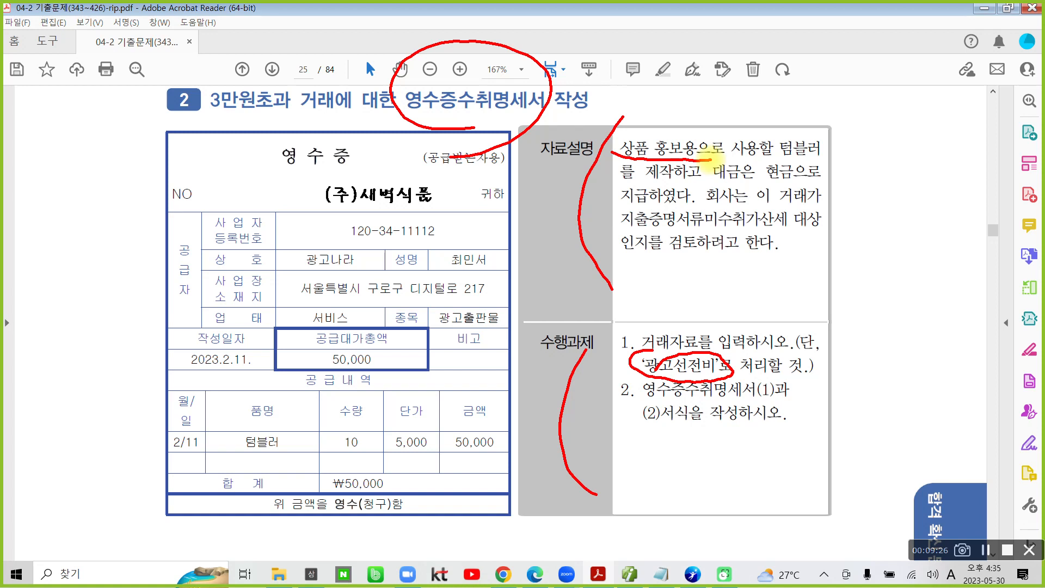
{"action": "left_click_drag", "start_coordinate": [623, 321], "coordinate": [601, 425]}
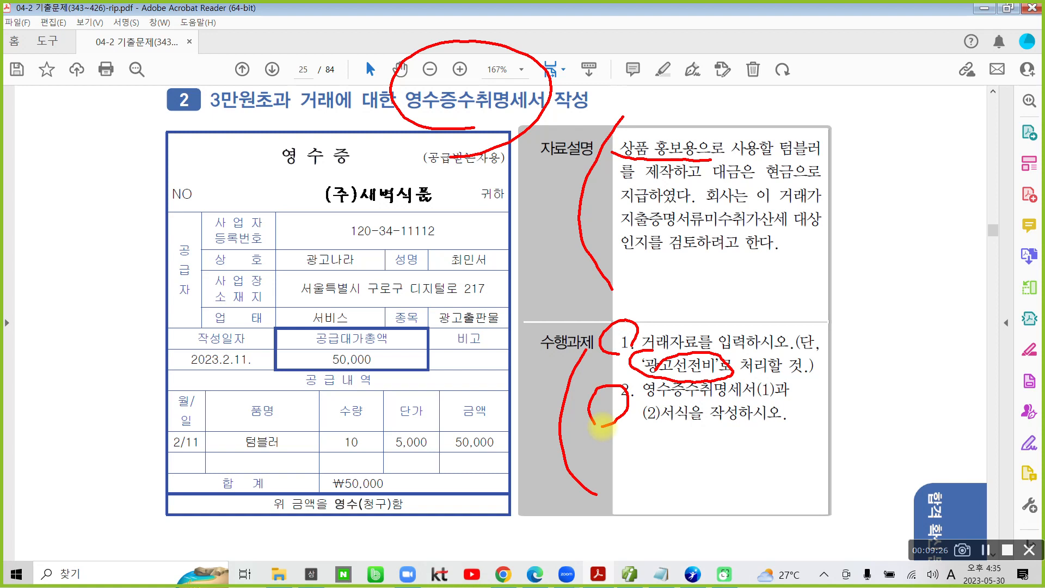
{"action": "key", "text": "Escape"}
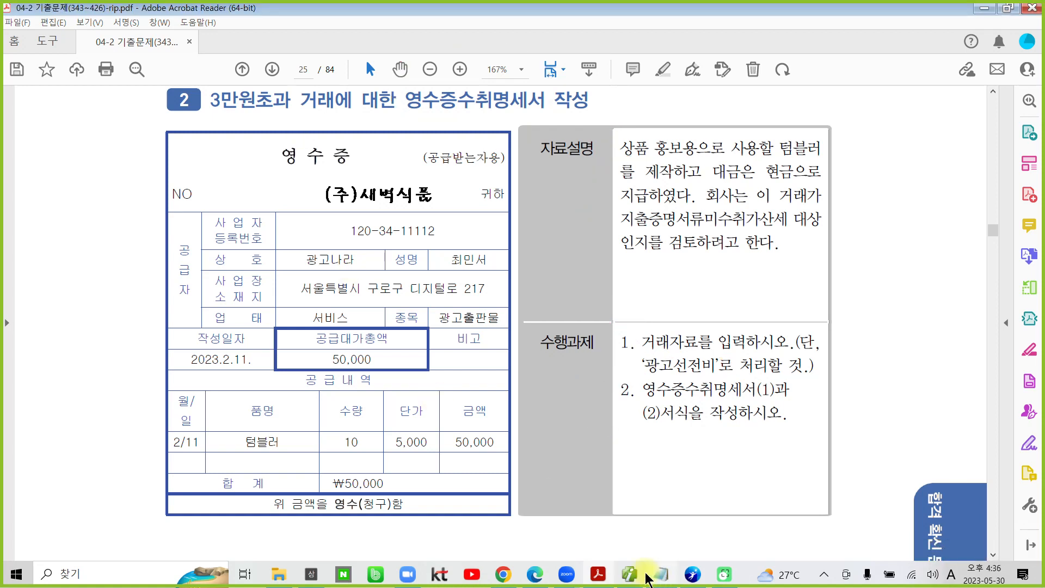
Step: Highlight the 작성일자 2023.2.11 on the receipt, return to the accounting program and set the 일반전표입력 date to month 02, day 11
{"action": "left_click_drag", "start_coordinate": [248, 359], "coordinate": [205, 360]}
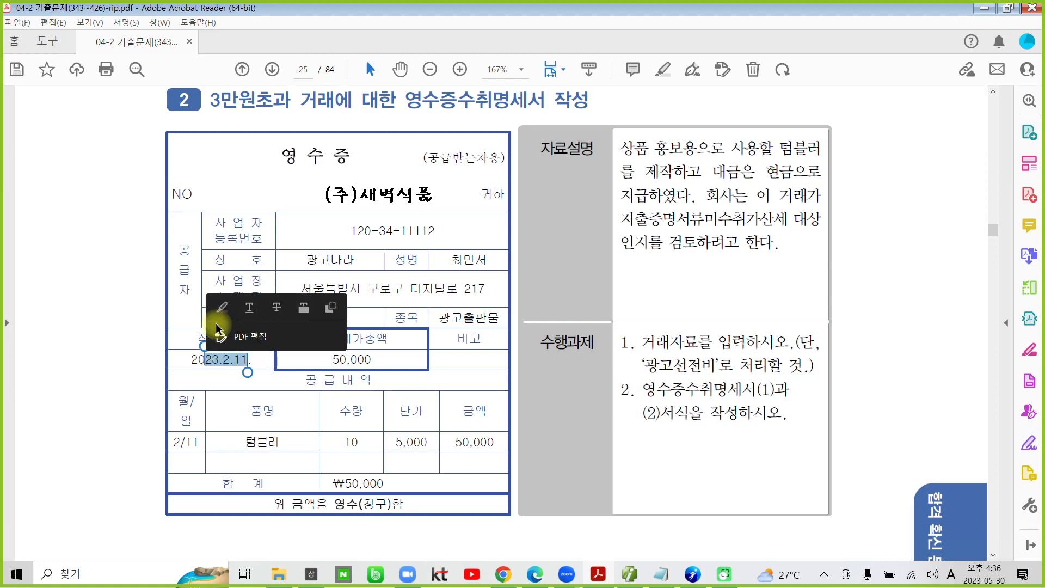
{"action": "left_click", "coordinate": [218, 303]}
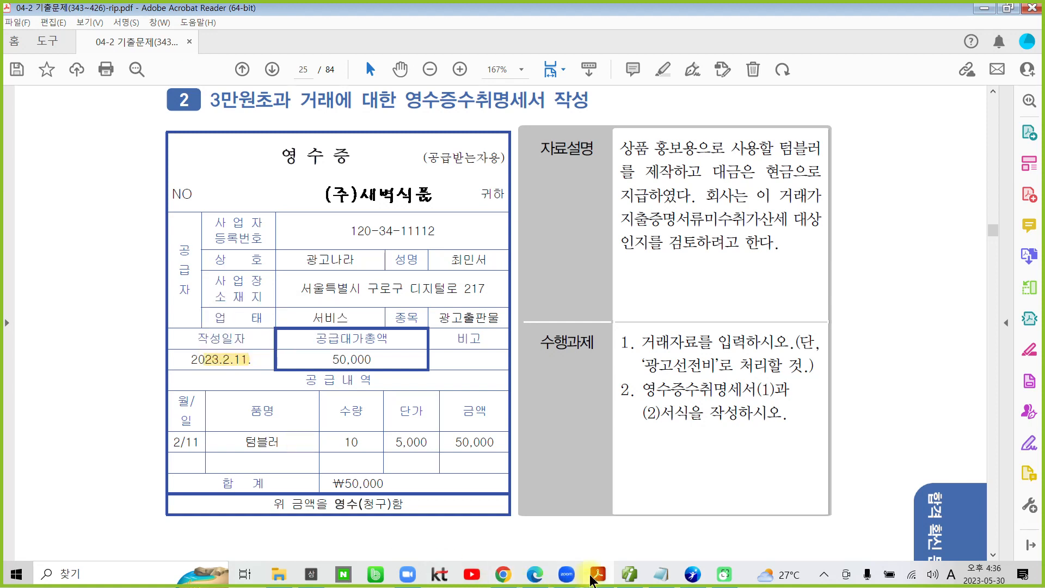
{"action": "left_click", "coordinate": [629, 575]}
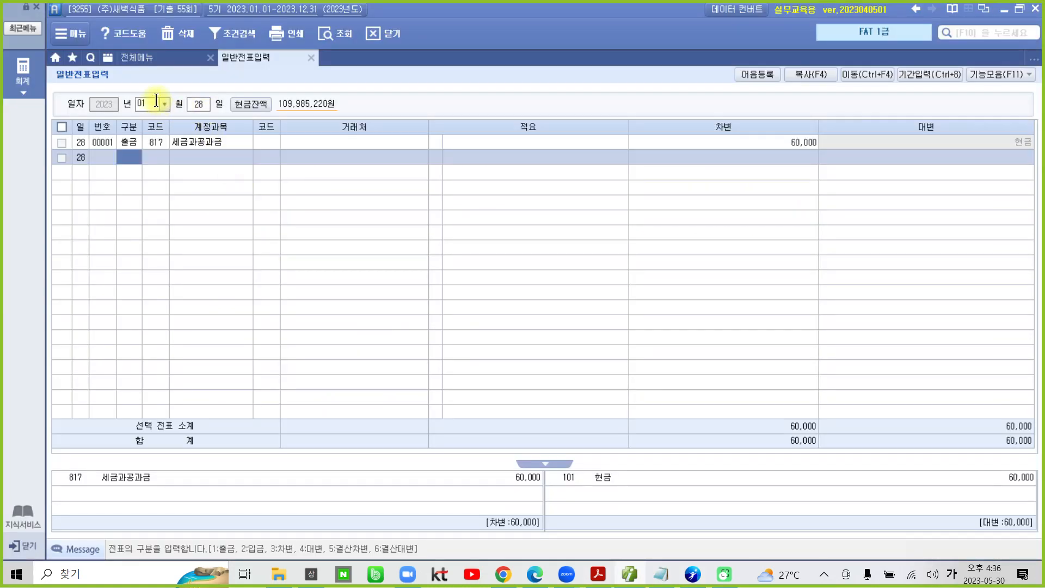
{"action": "left_click", "coordinate": [161, 104]}
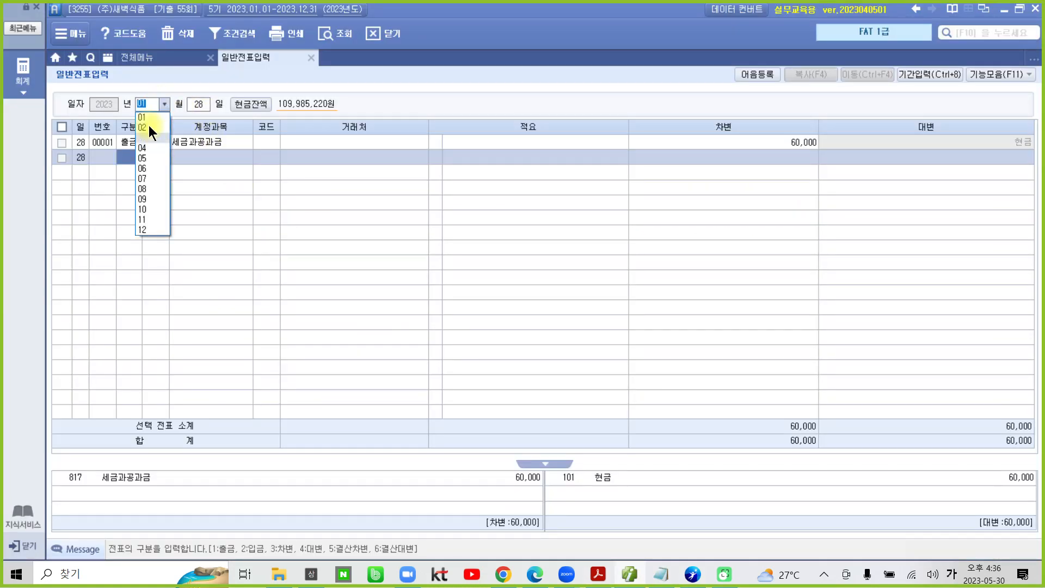
{"action": "left_click", "coordinate": [149, 127]}
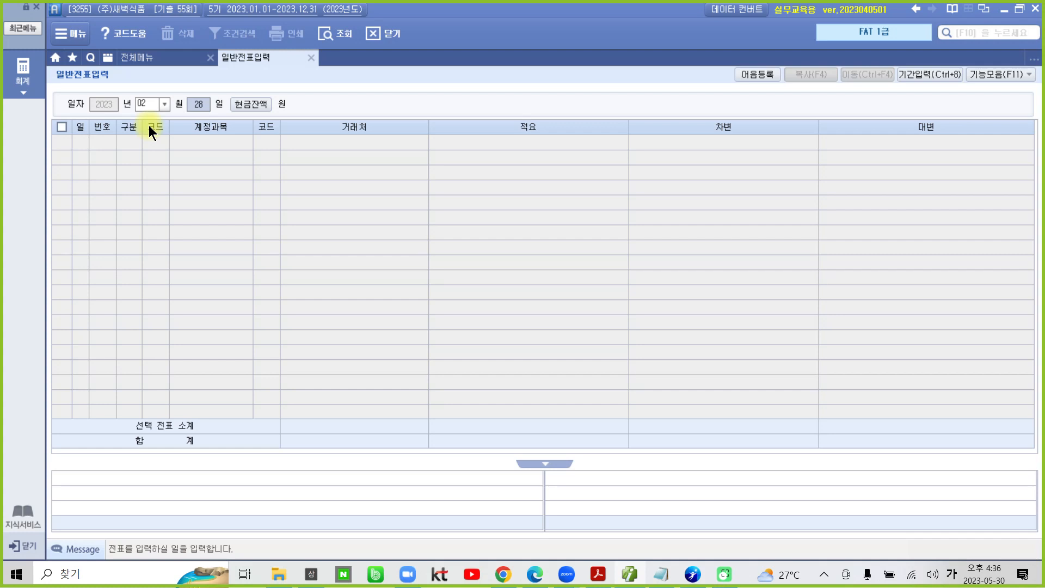
{"action": "type", "text": "11"}
{"action": "key", "text": "Return"}
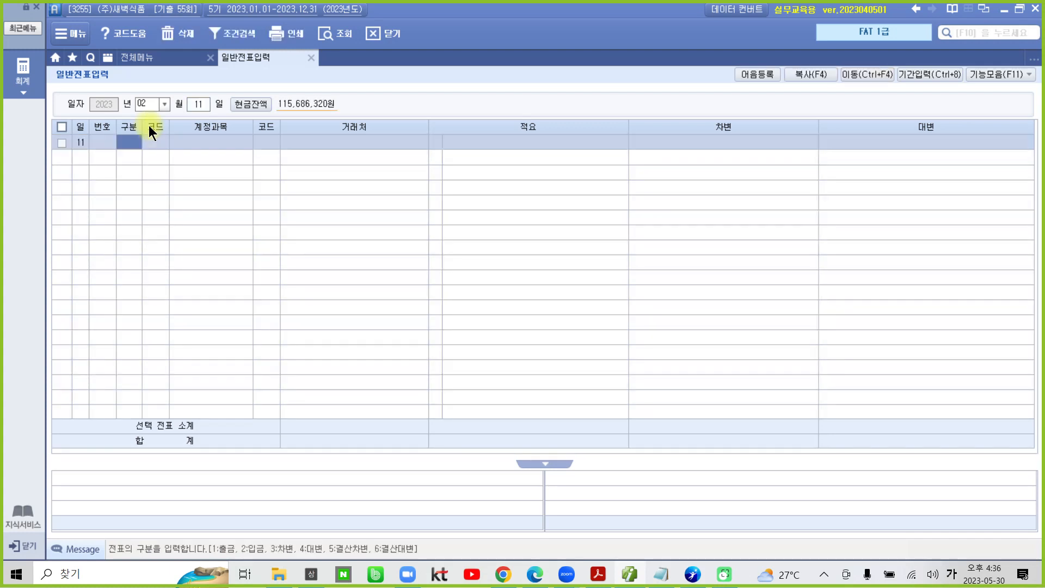
Step: Enter a 출금 voucher with account 833 광고선전비, no 거래처 or 적요, and a 차변 amount of 50,000
{"action": "type", "text": "1"}
{"action": "key", "text": "Return"}
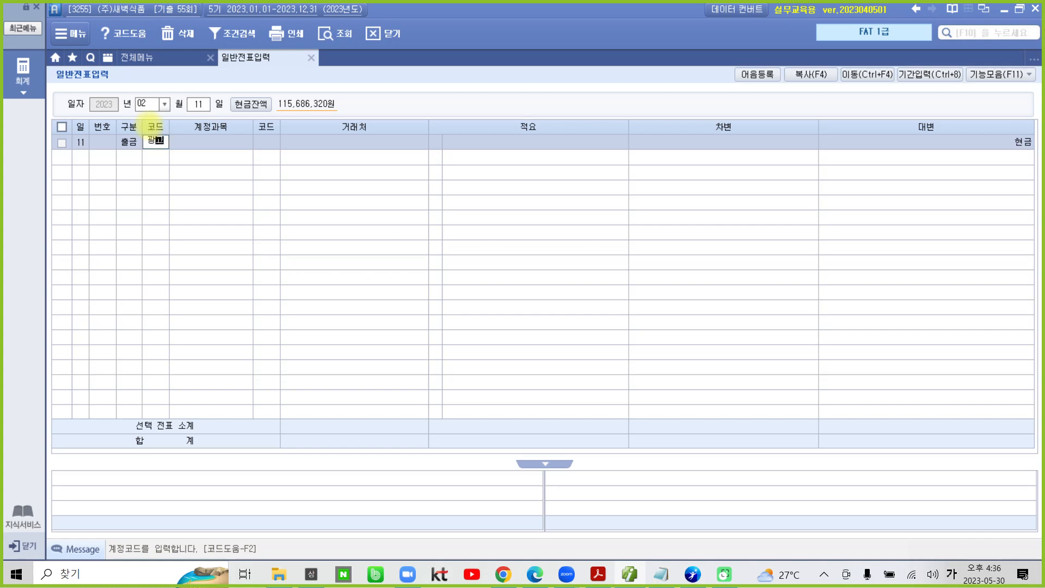
{"action": "type", "text": "광고"}
{"action": "key", "text": "Return"}
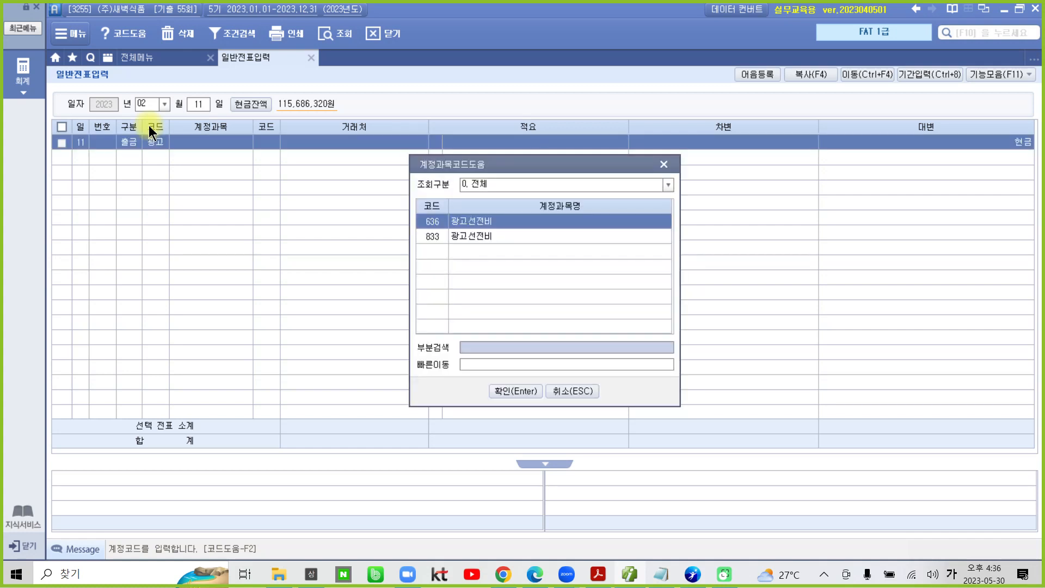
{"action": "key", "text": "Down"}
{"action": "key", "text": "Return"}
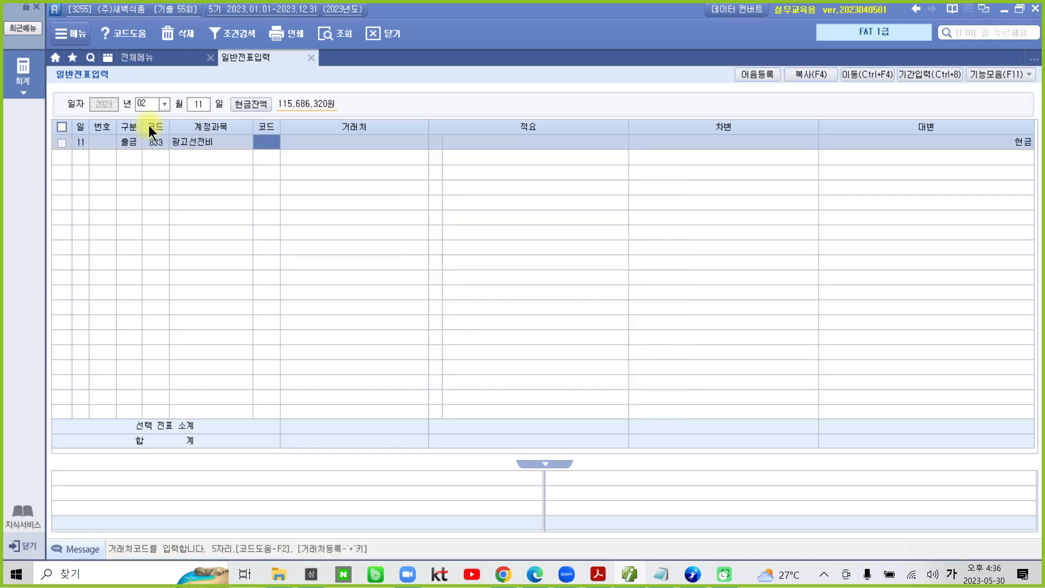
{"action": "key", "text": "Return"}
{"action": "key", "text": "Return"}
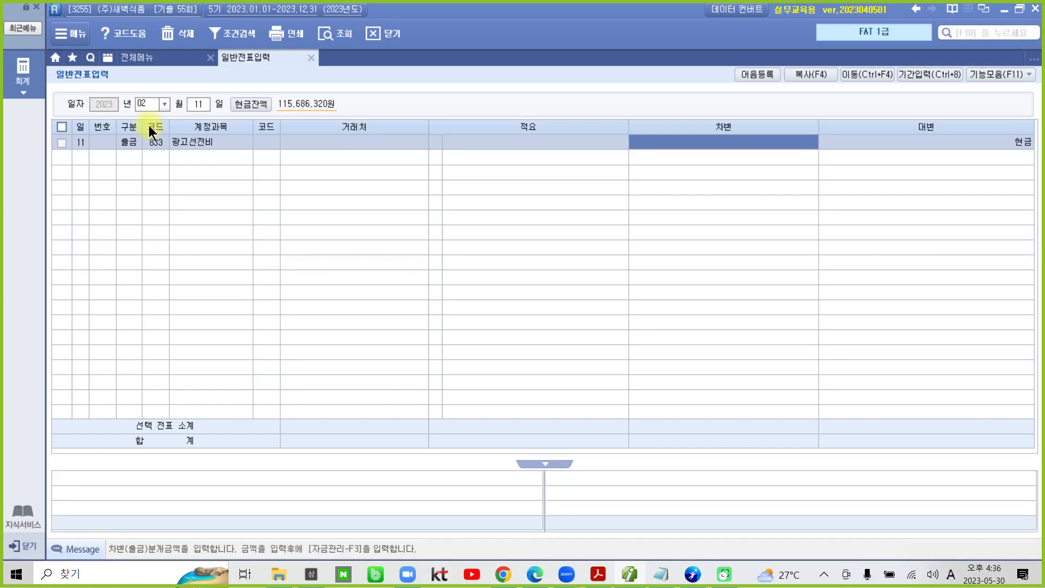
{"action": "type", "text": "500000"}
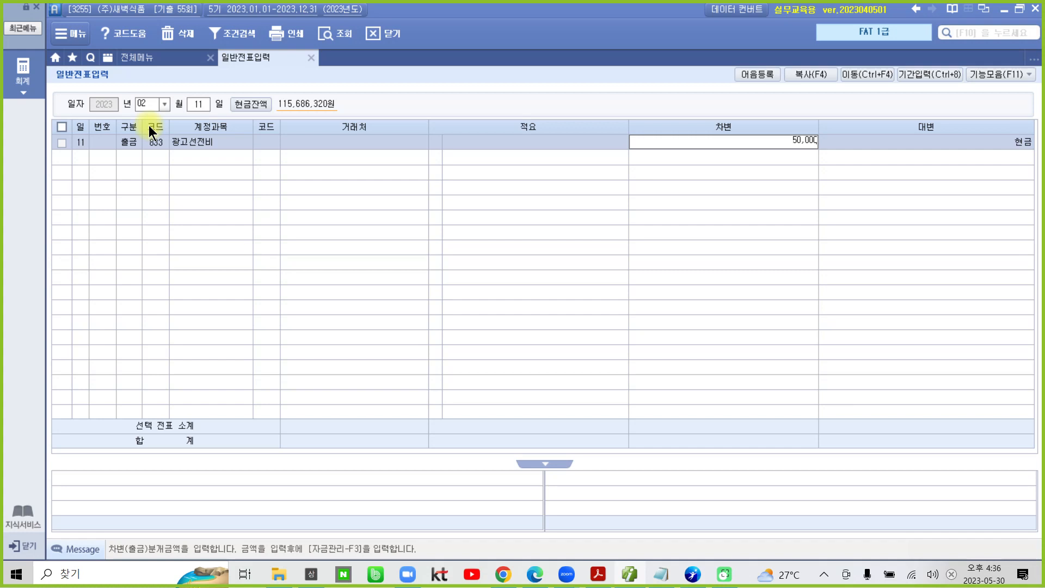
{"action": "key", "text": "Return"}
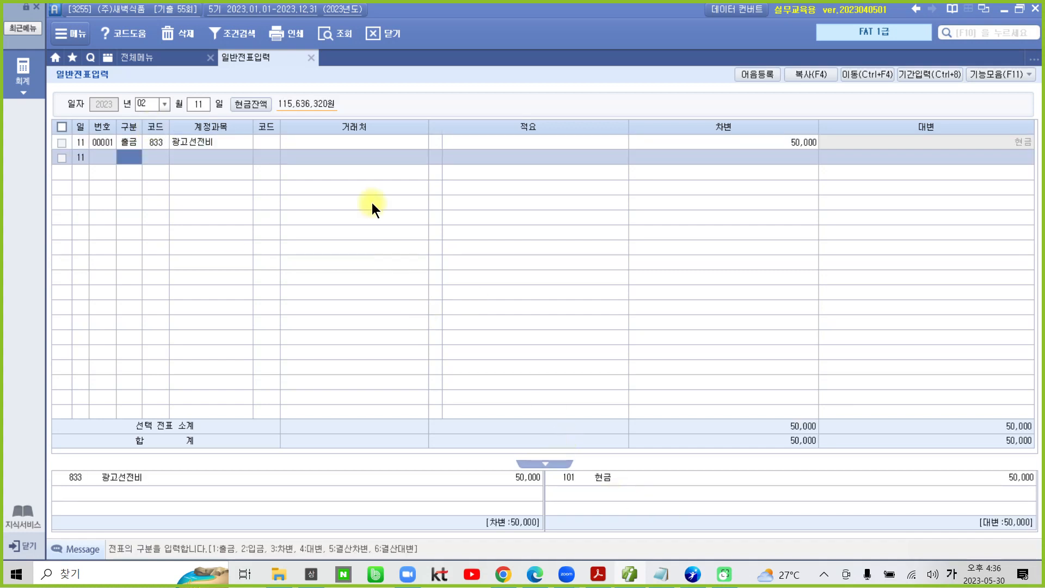
Step: Circle 영수증수취명세서 under 결산/재무제표 I with the screen pen and open that form
{"action": "left_click", "coordinate": [129, 55]}
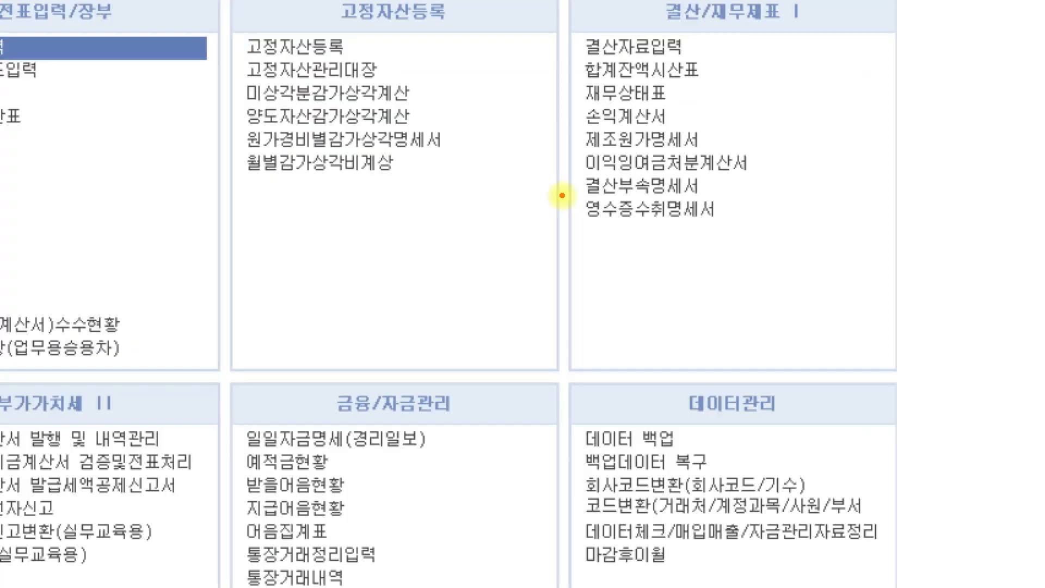
{"action": "mouse_move", "coordinate": [561, 195]}
{"action": "left_mouse_down"}
{"action": "mouse_move", "coordinate": [582, 221]}
{"action": "mouse_move", "coordinate": [677, 223]}
{"action": "mouse_move", "coordinate": [746, 205]}
{"action": "mouse_move", "coordinate": [697, 192]}
{"action": "left_mouse_up"}
{"action": "left_click_drag", "start_coordinate": [617, 191], "coordinate": [566, 197]}
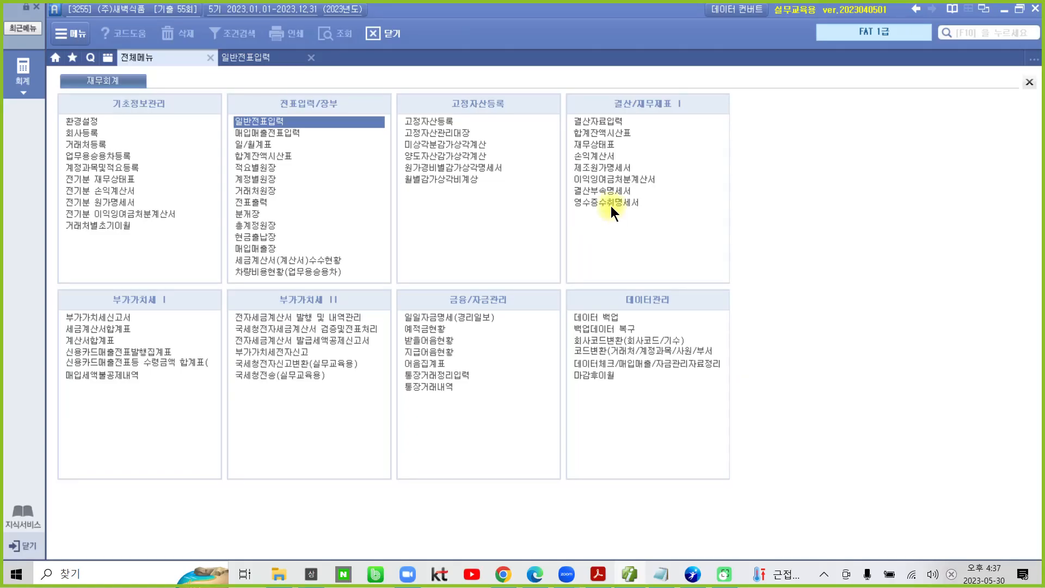
{"action": "left_click", "coordinate": [658, 211]}
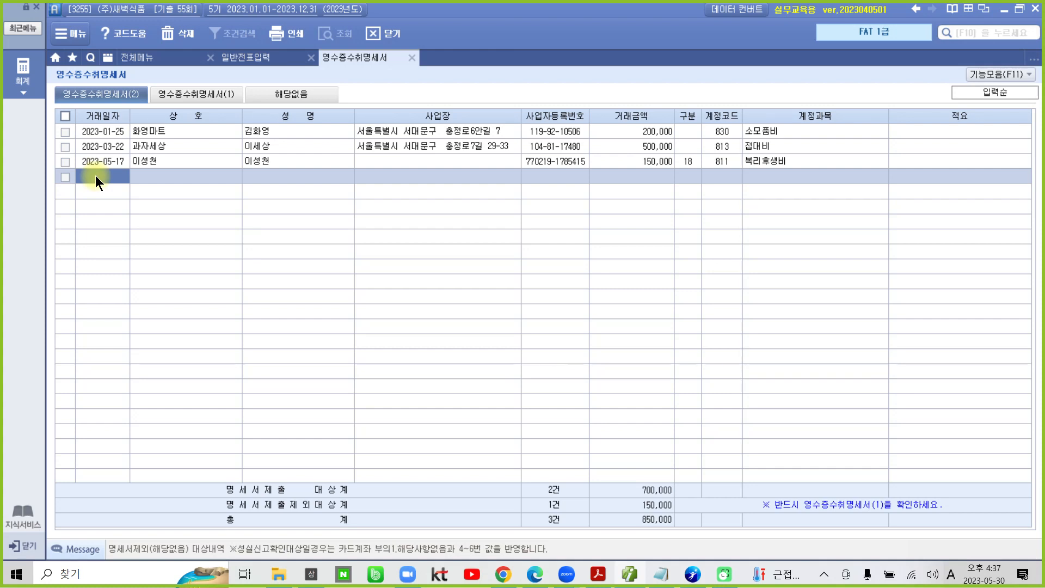
Step: Add an 영수증수취명세서(2) row with 거래일자 2023-02-11, 상호 광고나라 and the supplier representative's name
{"action": "type", "text": "20230211"}
{"action": "key", "text": "Return"}
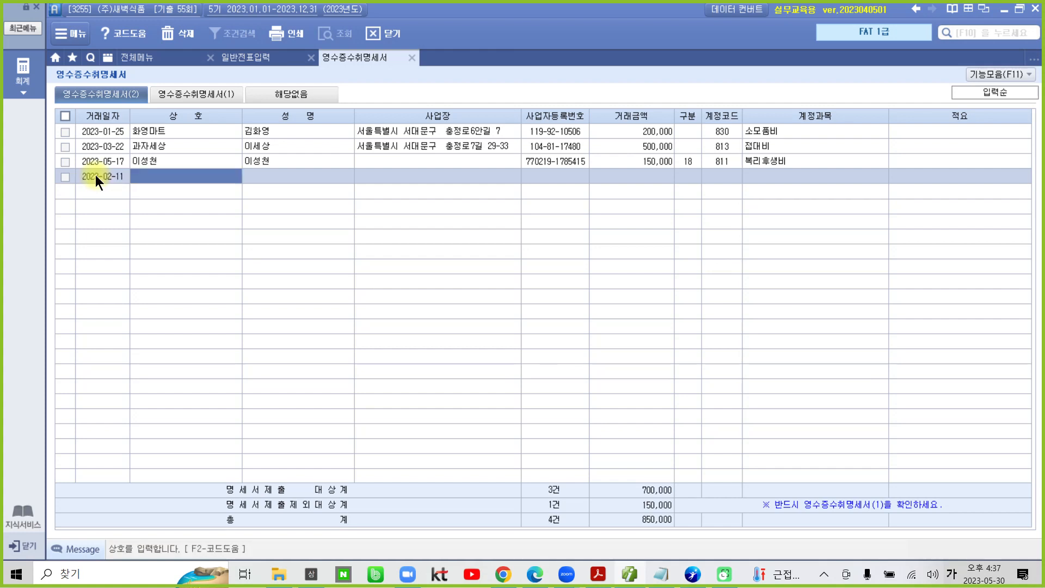
{"action": "type", "text": "광고나라"}
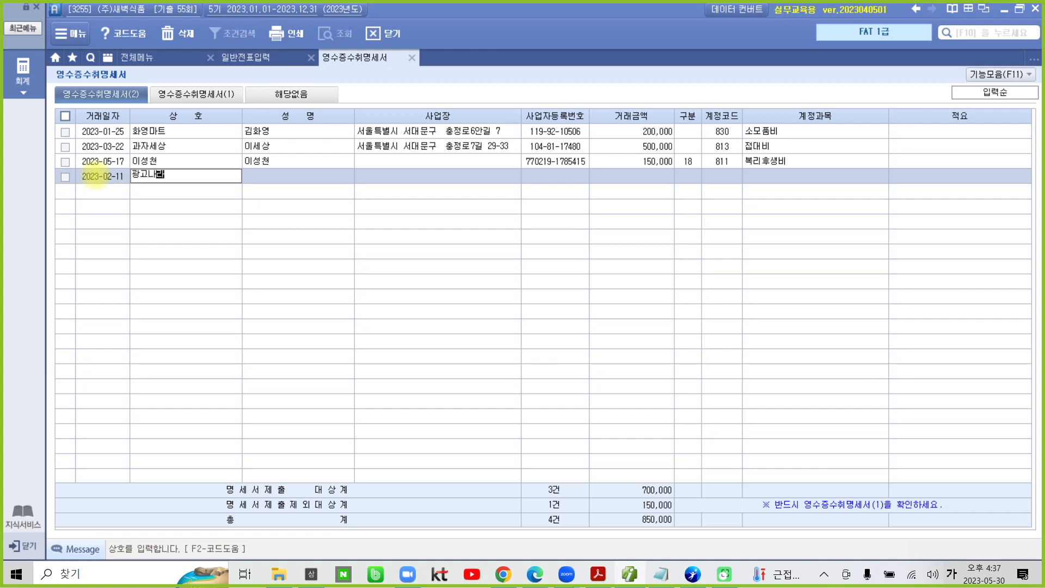
{"action": "key", "text": "Return"}
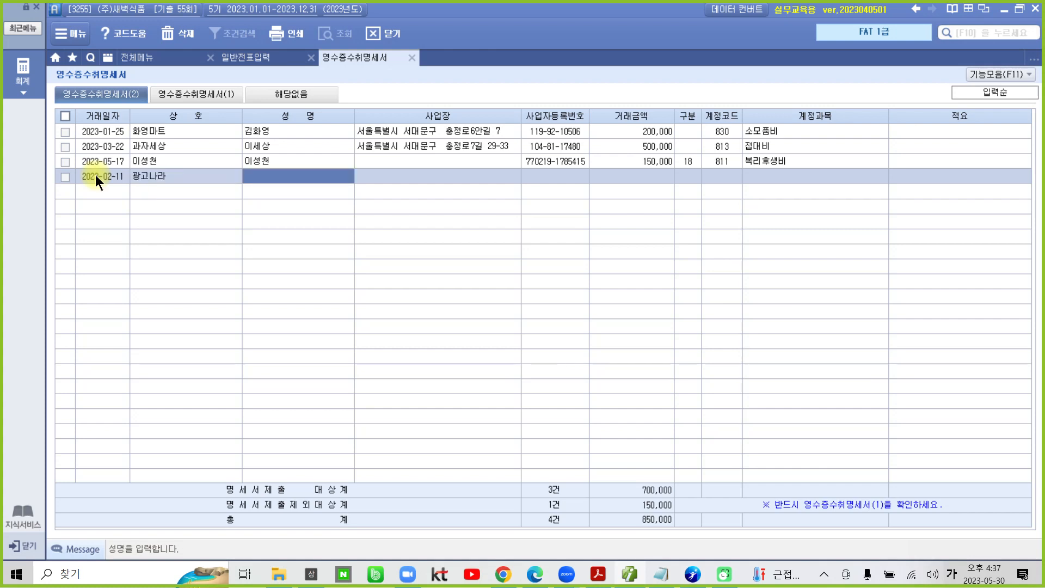
{"action": "type", "text": "최민서"}
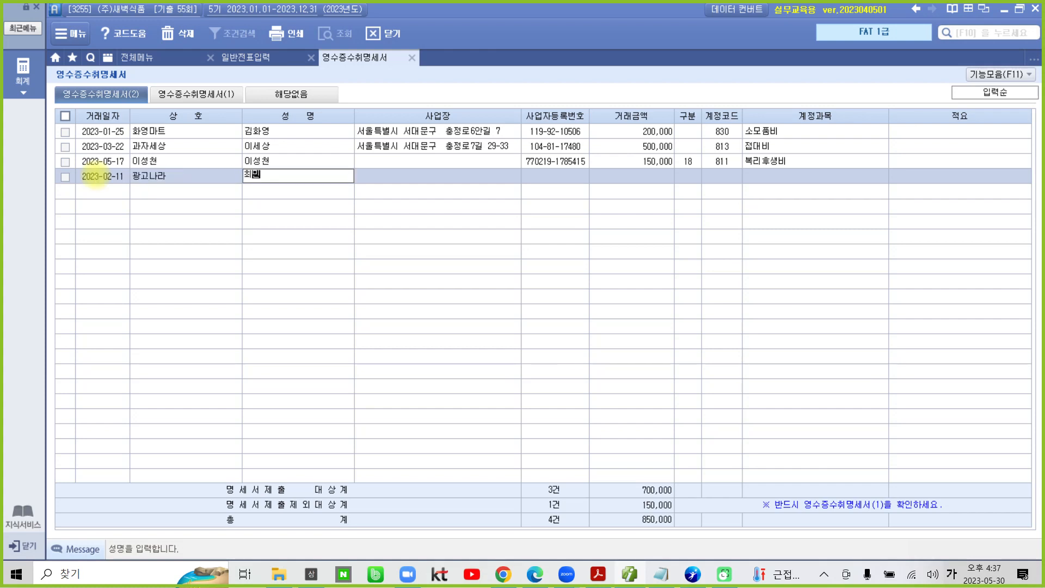
{"action": "key", "text": "Return"}
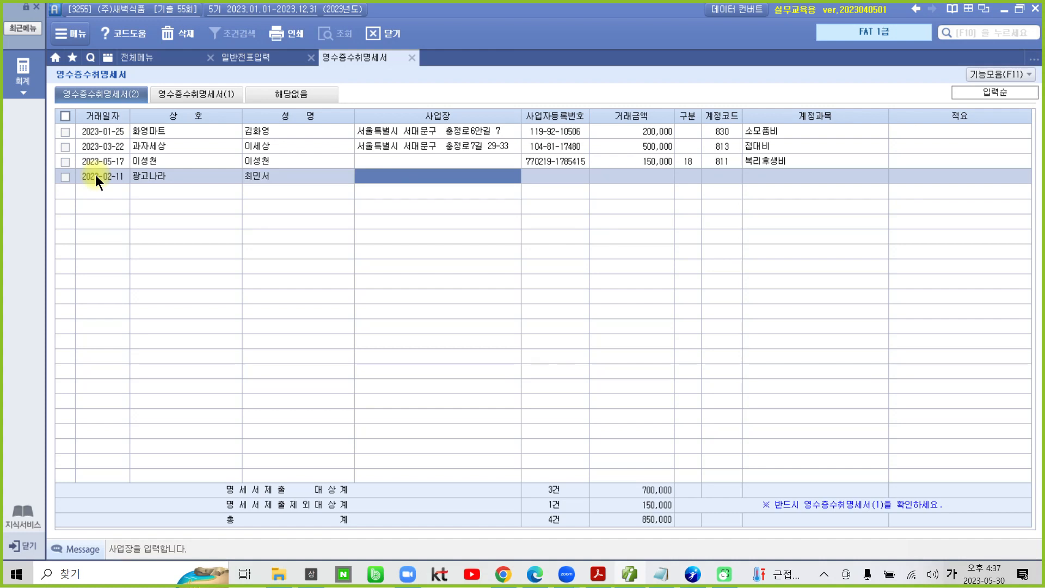
Step: Fill in the supplier's 사업장 address and 사업자등록번호 for the 광고나라 row
{"action": "type", "text": "성ㄹ"}
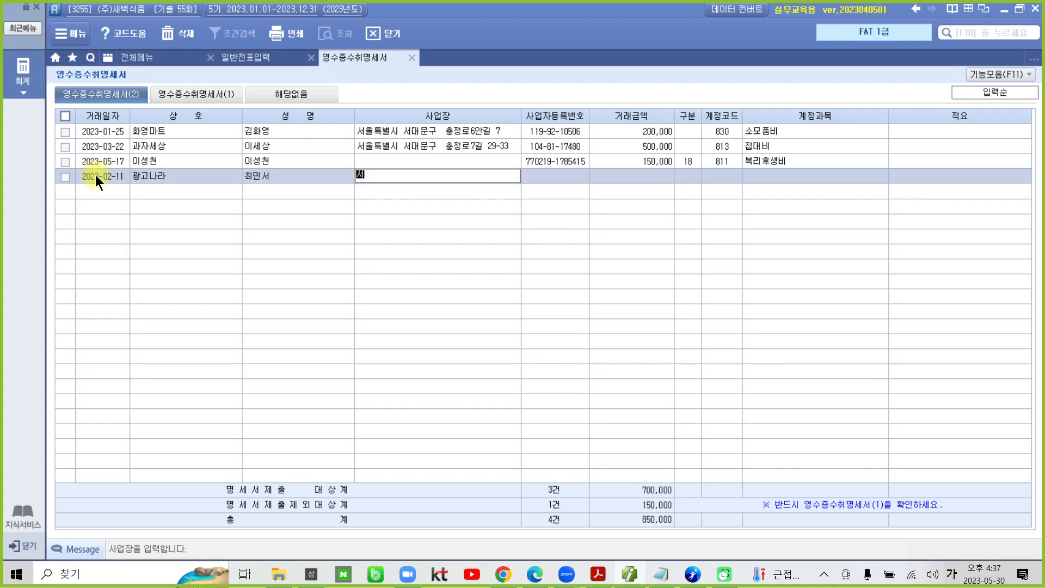
{"action": "key", "text": "BackSpace"}
{"action": "key", "text": "BackSpace"}
{"action": "type", "text": "서울 구로구 디지털로 217"}
{"action": "key", "text": "Return"}
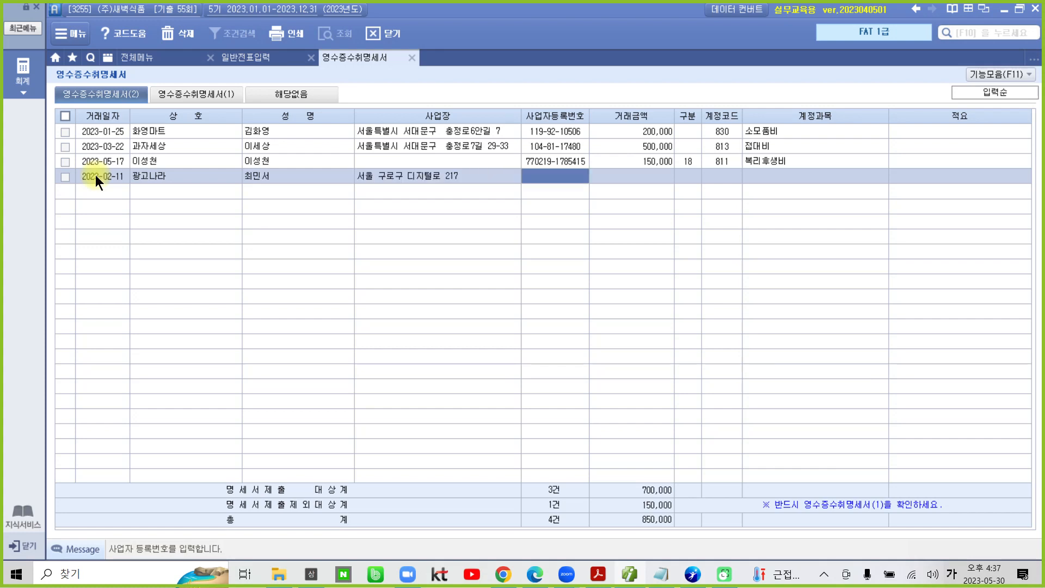
{"action": "type", "text": "12"}
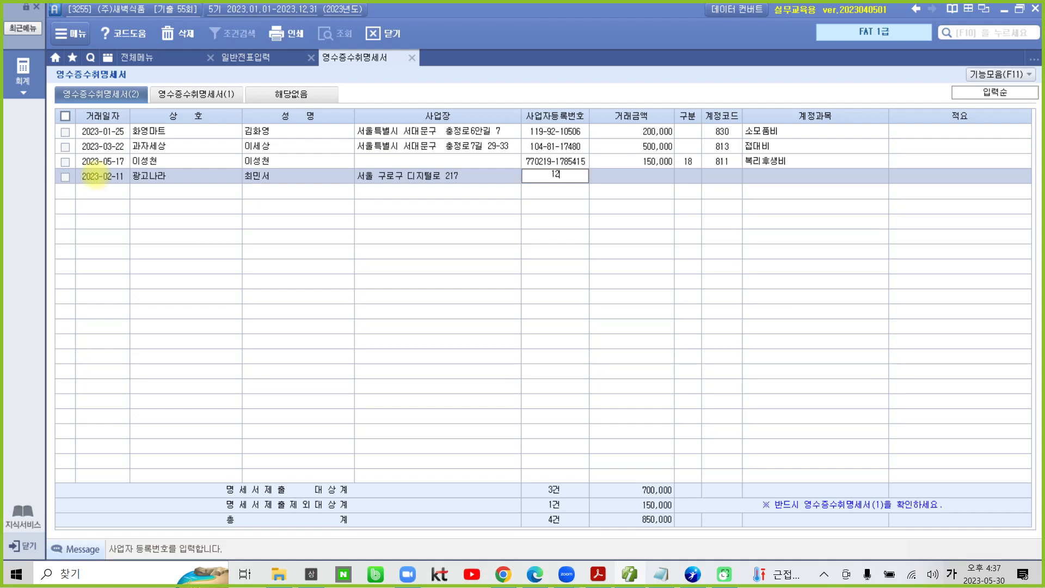
{"action": "type", "text": "03411112"}
{"action": "key", "text": "Return"}
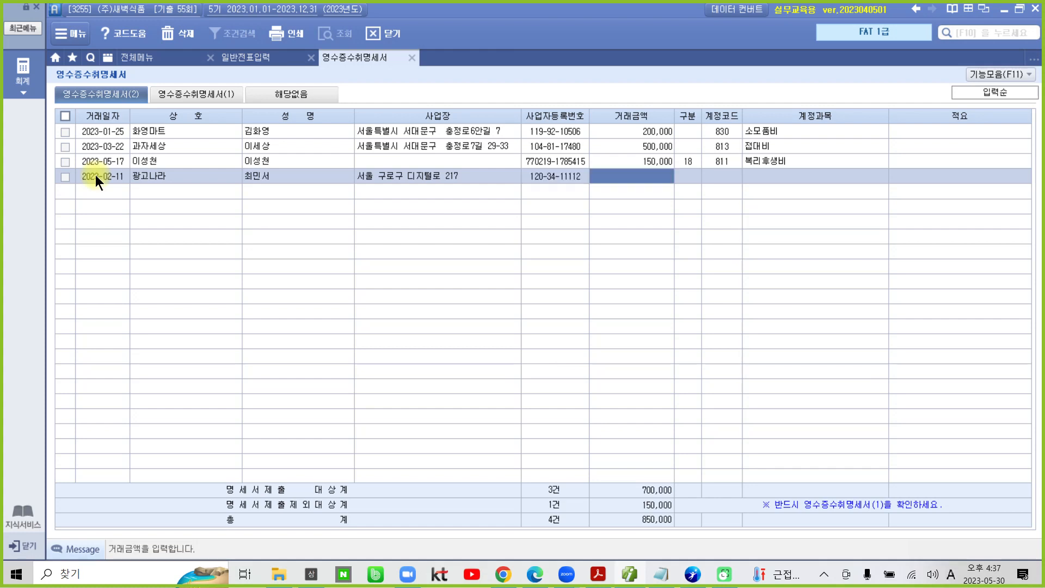
Step: Set the 광고나라 row's 거래금액 to 50,000 and leave its 구분 blank
{"action": "type", "text": "500000"}
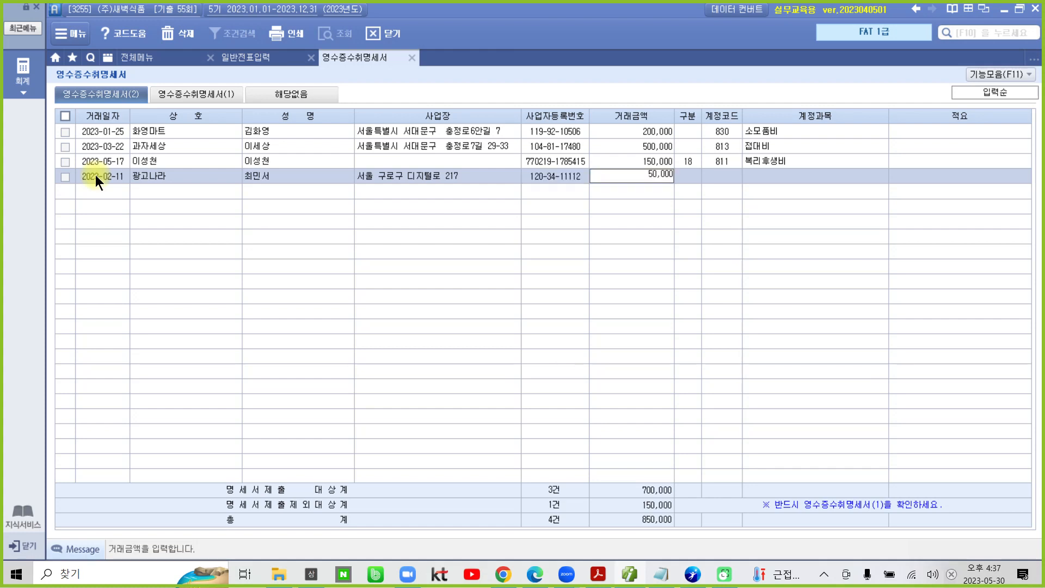
{"action": "key", "text": "Return"}
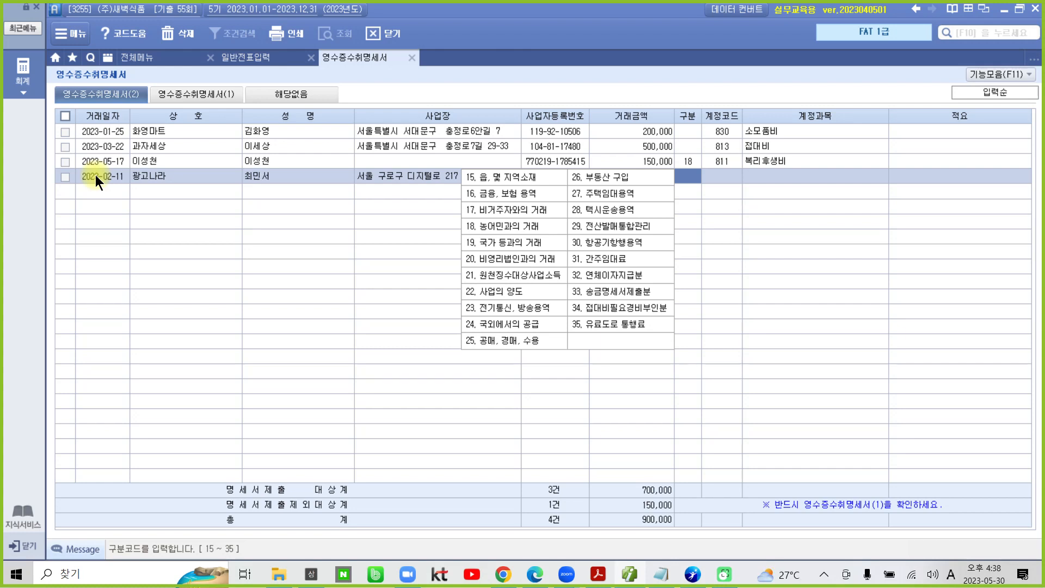
{"action": "key", "text": "Return"}
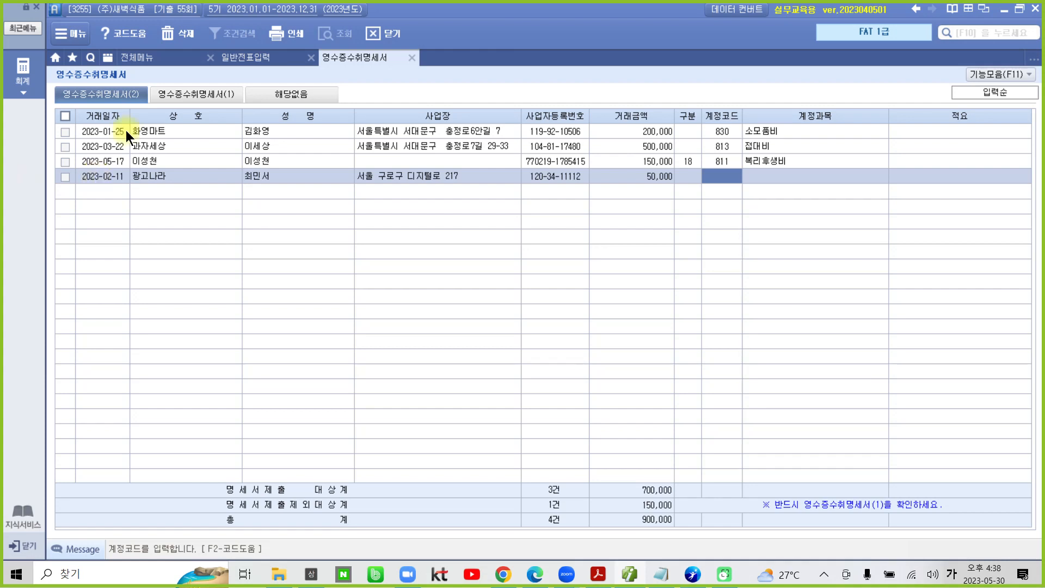
Step: Check the account code in 일반전표입력, then complete the 광고나라 row with 계정코드 833 and 적요 텀블러제작
{"action": "left_click", "coordinate": [244, 60]}
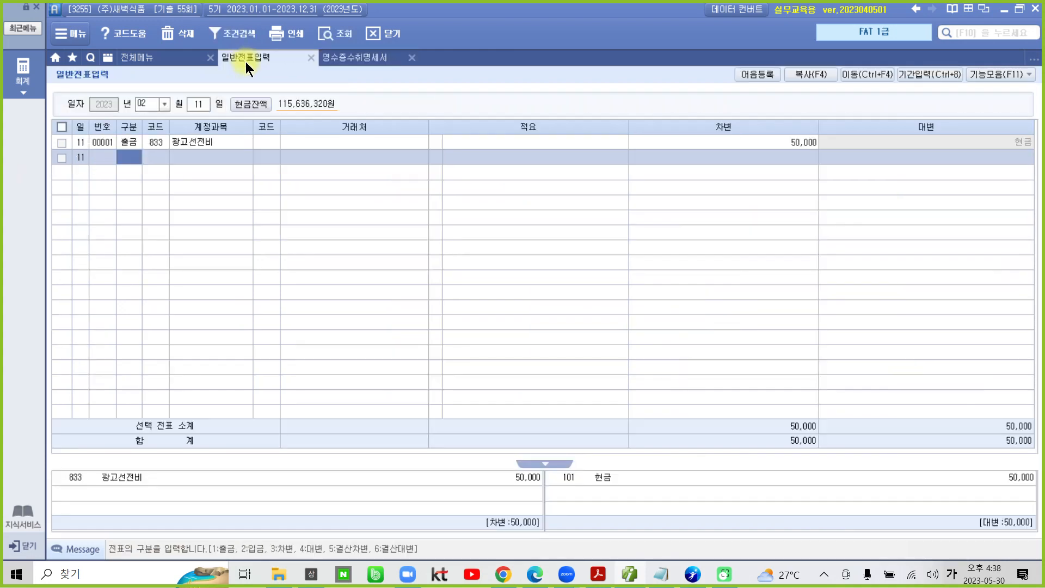
{"action": "left_click", "coordinate": [357, 59]}
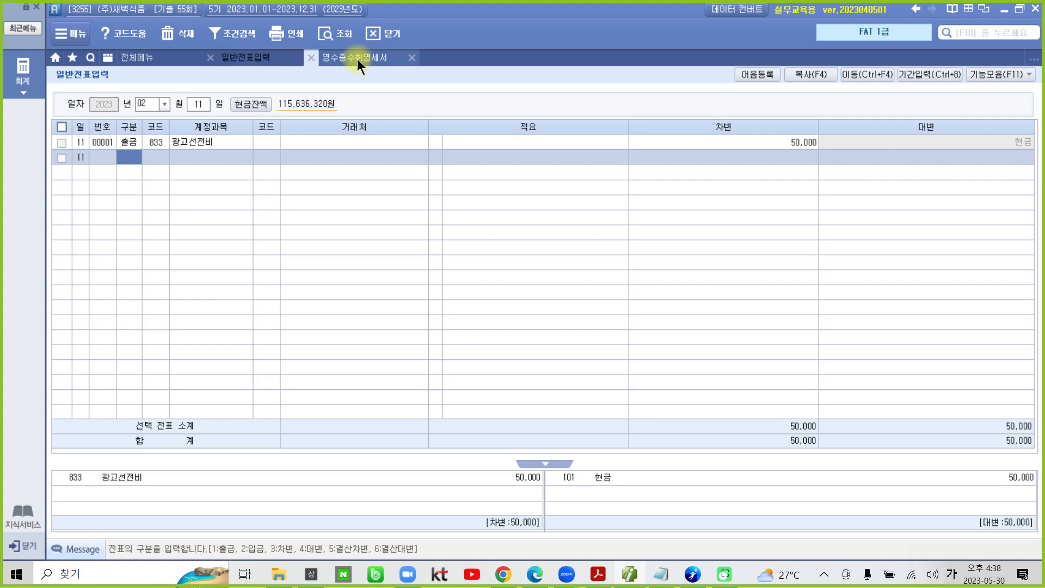
{"action": "type", "text": "833"}
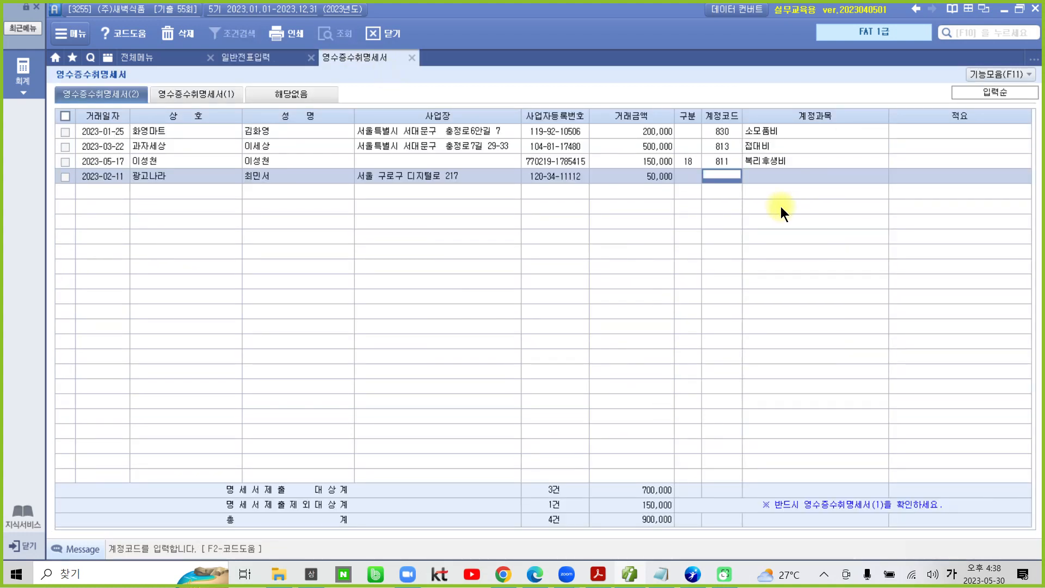
{"action": "key", "text": "Return"}
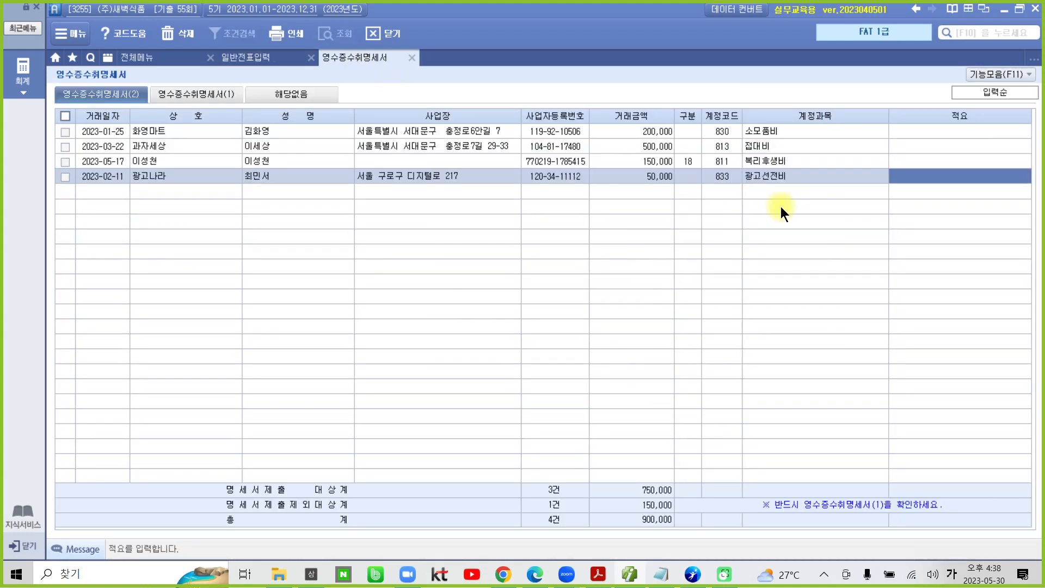
{"action": "type", "text": "텀블러제"}
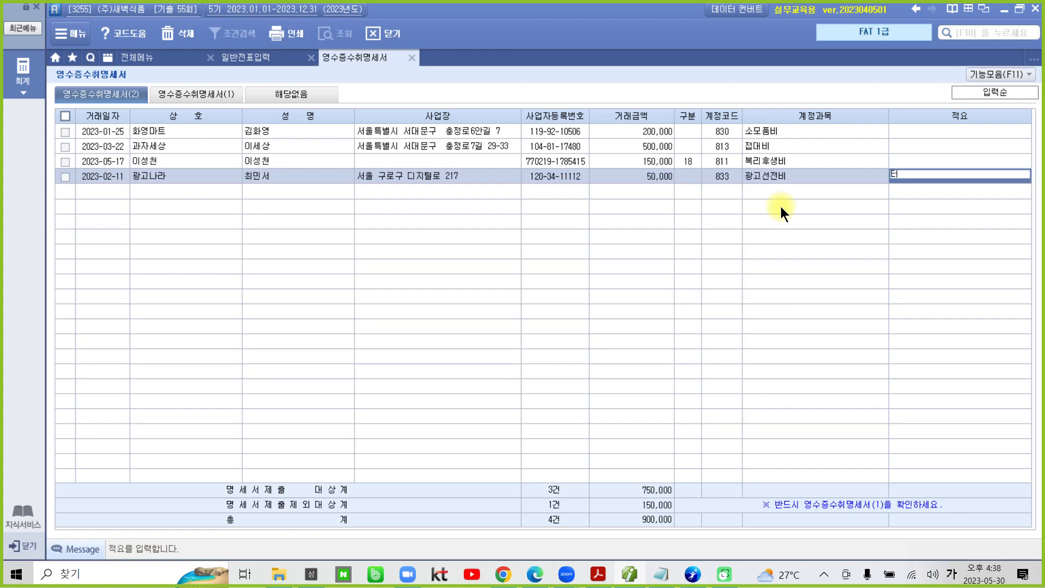
{"action": "type", "text": "작"}
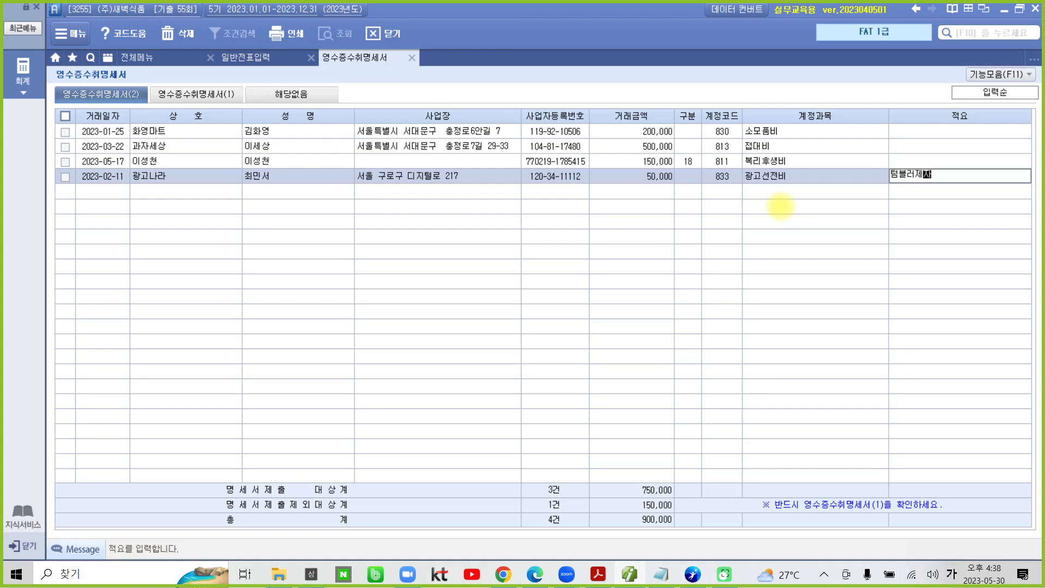
{"action": "key", "text": "Return"}
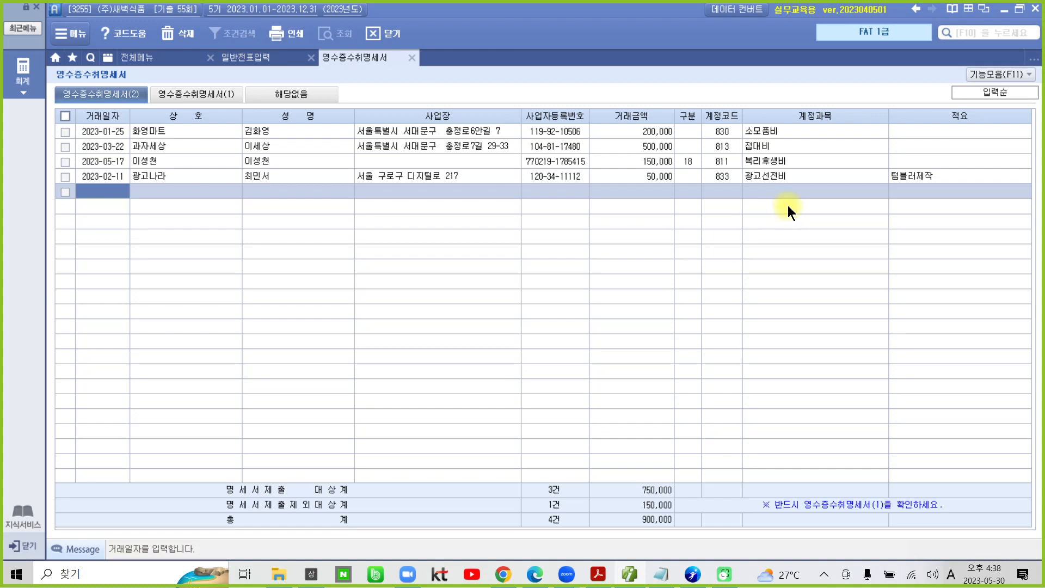
{"action": "left_click", "coordinate": [967, 176]}
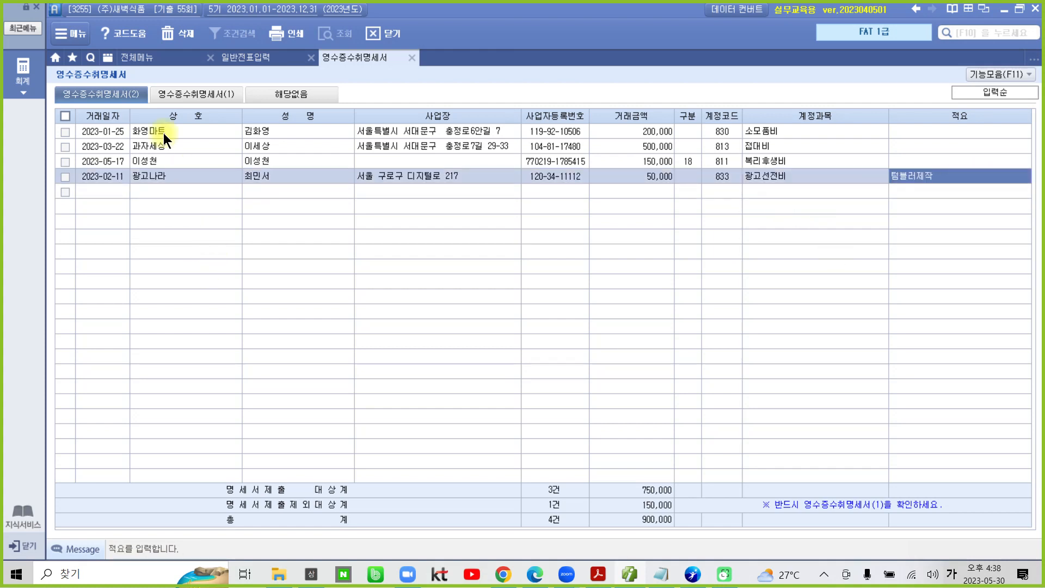
Step: In 영수증수취명세서(1), mark the 총계 figures and 명세서(2)불러오기 with the screen pen, clear the marks and load the 명세서(2) data
{"action": "left_click", "coordinate": [184, 96]}
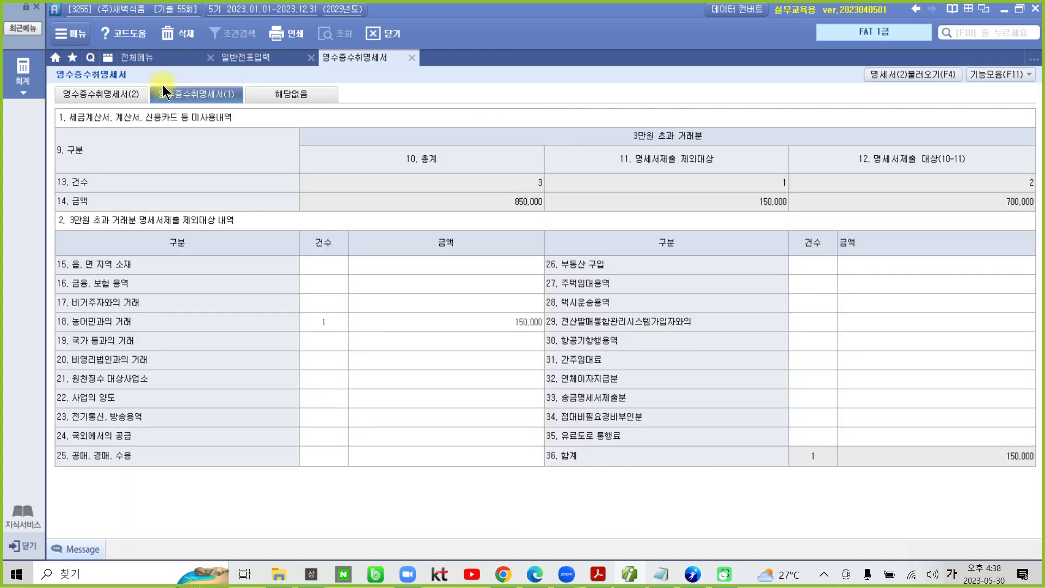
{"action": "mouse_move", "coordinate": [523, 236]}
{"action": "left_mouse_down"}
{"action": "mouse_move", "coordinate": [553, 144]}
{"action": "mouse_move", "coordinate": [521, 265]}
{"action": "left_mouse_up"}
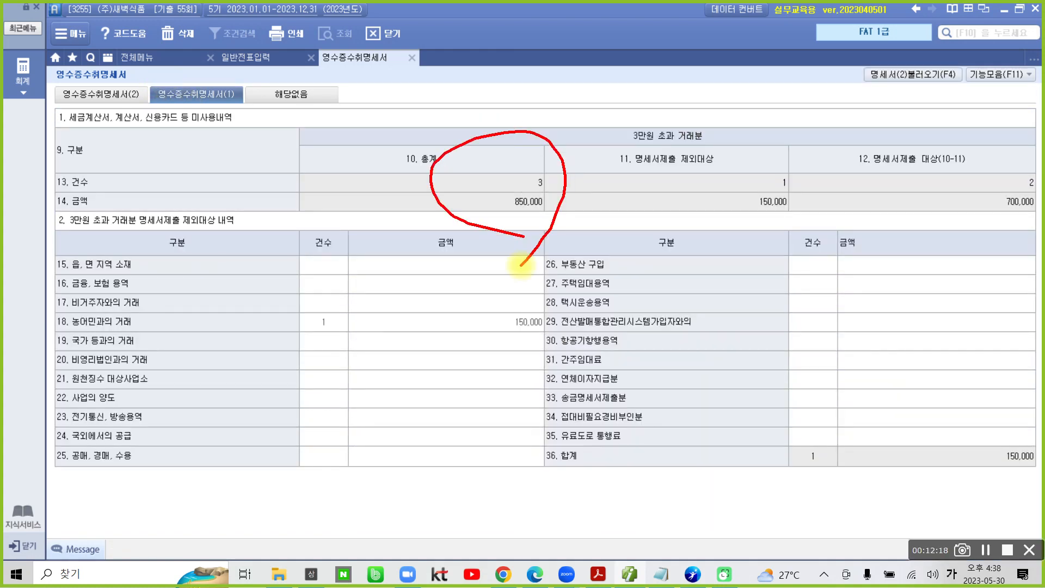
{"action": "mouse_move", "coordinate": [927, 119]}
{"action": "left_mouse_down"}
{"action": "mouse_move", "coordinate": [892, 39]}
{"action": "mouse_move", "coordinate": [960, 77]}
{"action": "mouse_move", "coordinate": [954, 111]}
{"action": "left_mouse_up"}
{"action": "left_click_drag", "start_coordinate": [897, 90], "coordinate": [865, 245]}
{"action": "left_click_drag", "start_coordinate": [880, 108], "coordinate": [906, 85]}
{"action": "mouse_move", "coordinate": [163, 68]}
{"action": "left_mouse_down"}
{"action": "mouse_move", "coordinate": [176, 112]}
{"action": "mouse_move", "coordinate": [253, 68]}
{"action": "mouse_move", "coordinate": [166, 77]}
{"action": "left_mouse_up"}
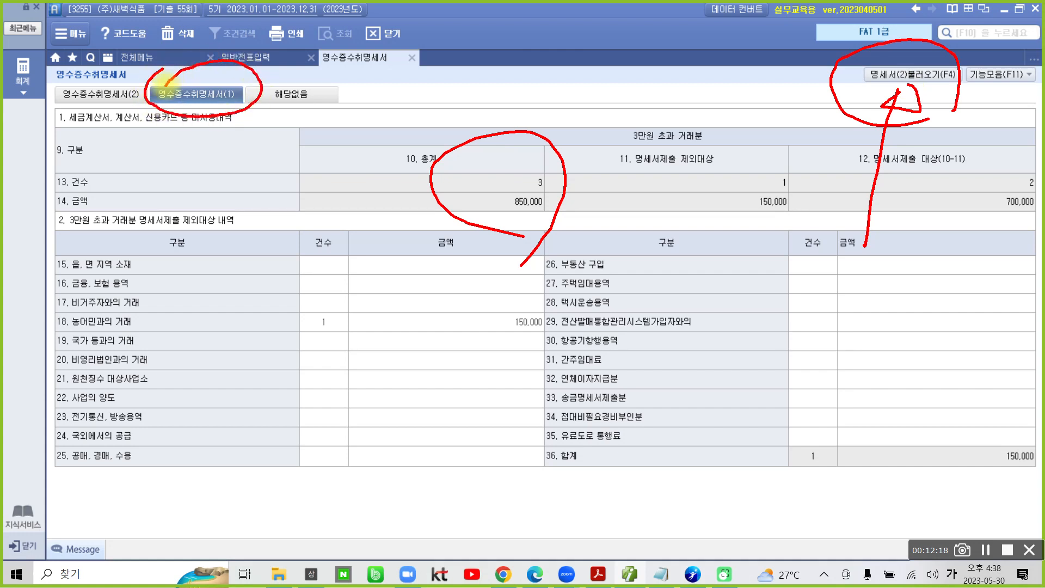
{"action": "mouse_move", "coordinate": [849, 117]}
{"action": "left_mouse_down"}
{"action": "mouse_move", "coordinate": [900, 41]}
{"action": "mouse_move", "coordinate": [925, 130]}
{"action": "left_mouse_up"}
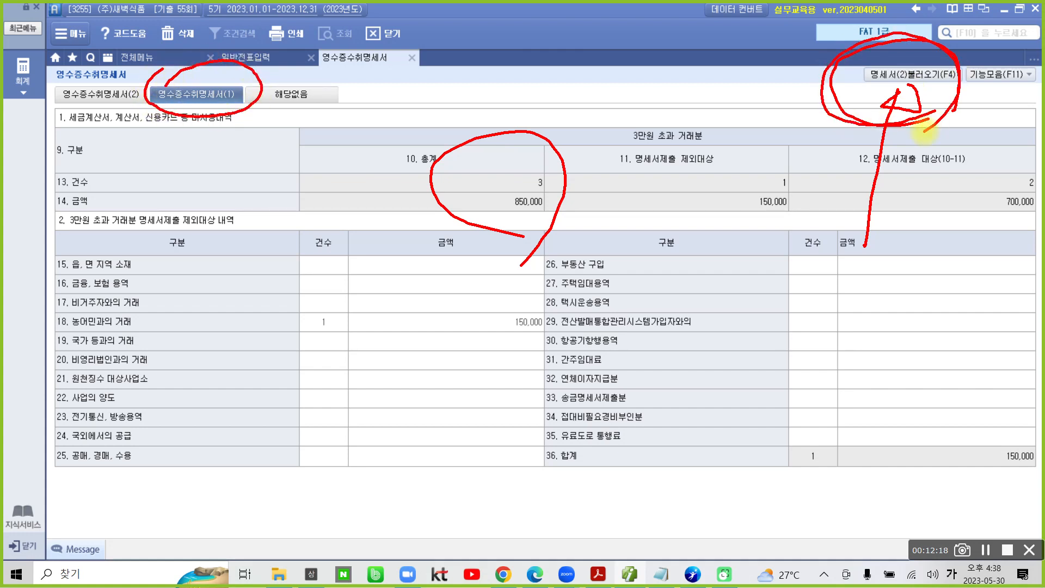
{"action": "key", "text": "Escape"}
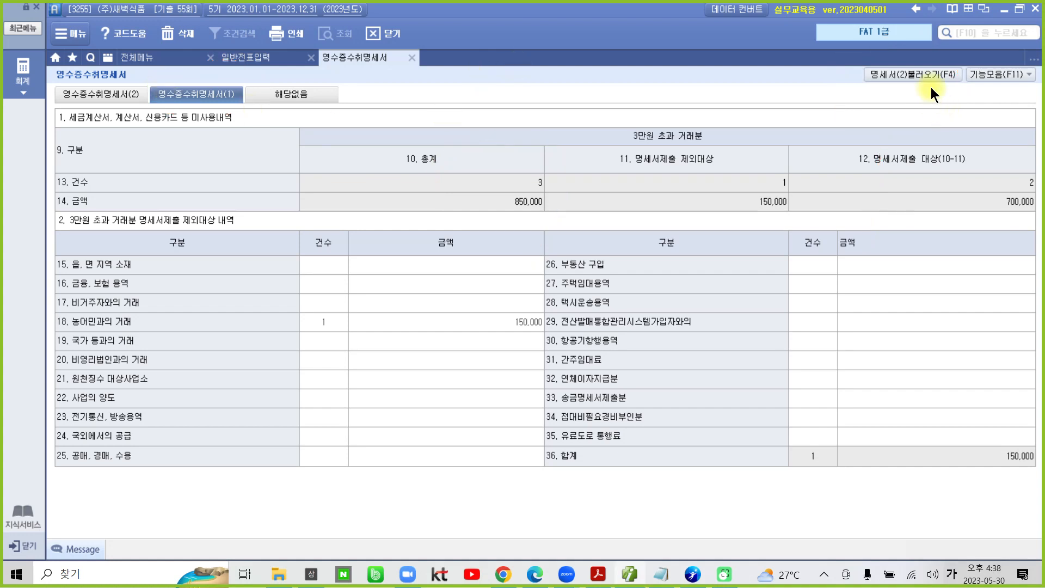
{"action": "left_click", "coordinate": [928, 76]}
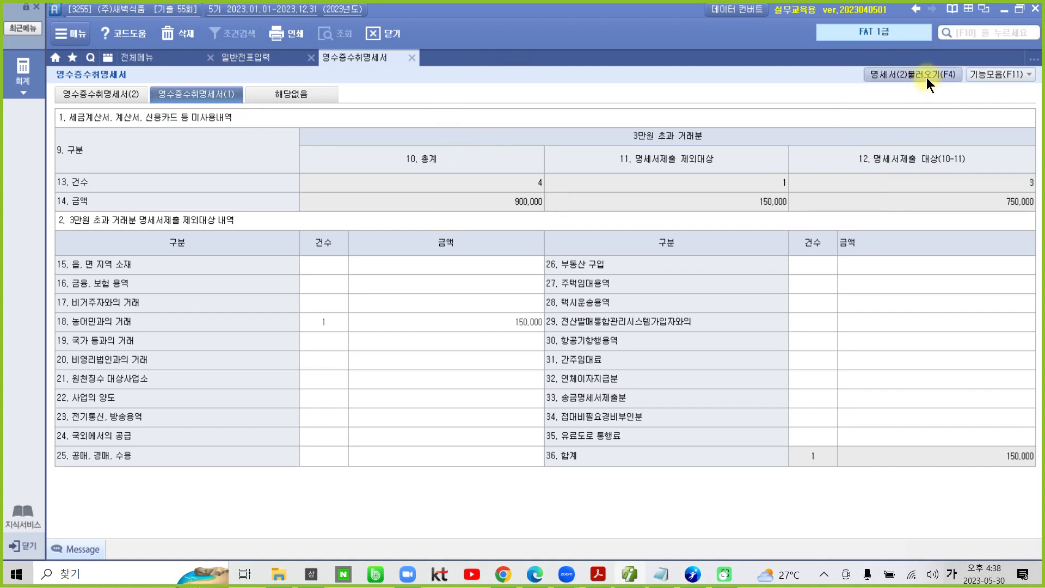
Step: Close the 영수증수취명세서 and save the entered contents
{"action": "left_click", "coordinate": [410, 59]}
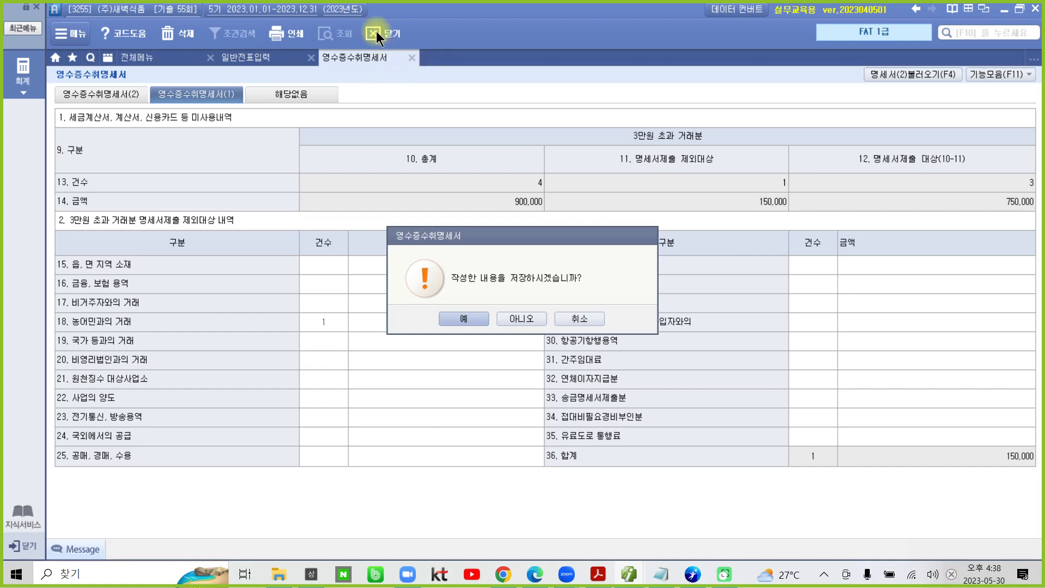
{"action": "left_click", "coordinate": [472, 319]}
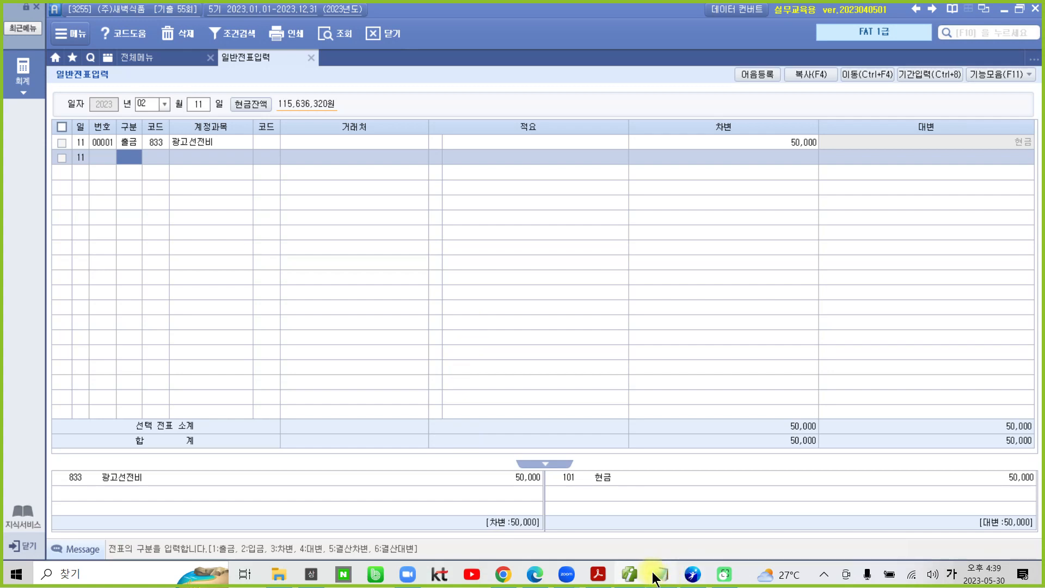
Step: Switch to the exam PDF and highlight the 900,000 withdrawal in 자료 2 of question 3, 증빙에 의한 전표입력
{"action": "left_click", "coordinate": [630, 574]}
{"action": "scroll", "coordinate": [536, 473], "scroll_direction": "down", "scroll_amount": 6}
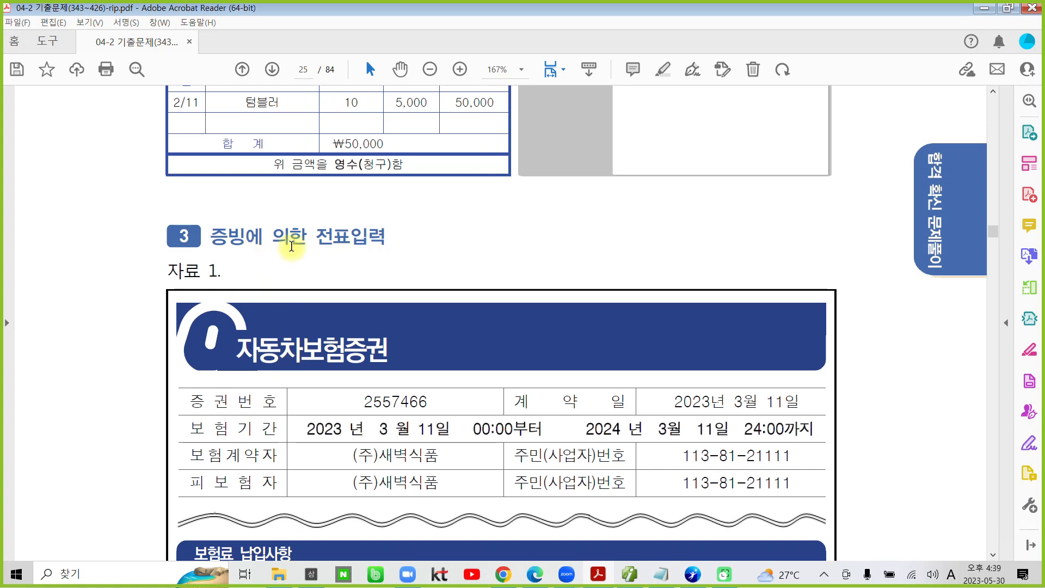
{"action": "scroll", "coordinate": [326, 442], "scroll_direction": "down", "scroll_amount": 2}
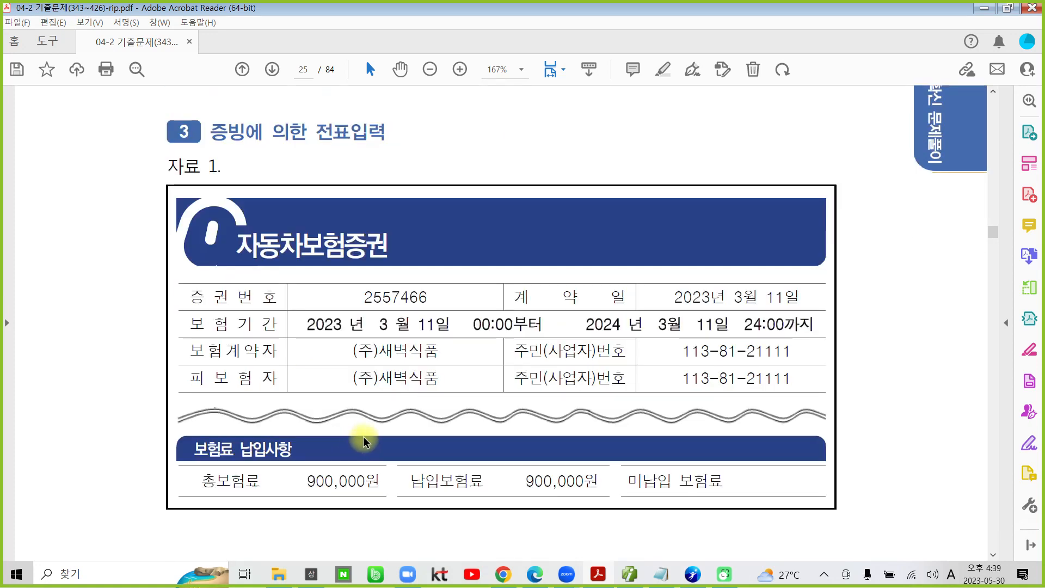
{"action": "scroll", "coordinate": [363, 440], "scroll_direction": "down", "scroll_amount": 2}
{"action": "scroll", "coordinate": [364, 440], "scroll_direction": "down", "scroll_amount": 12}
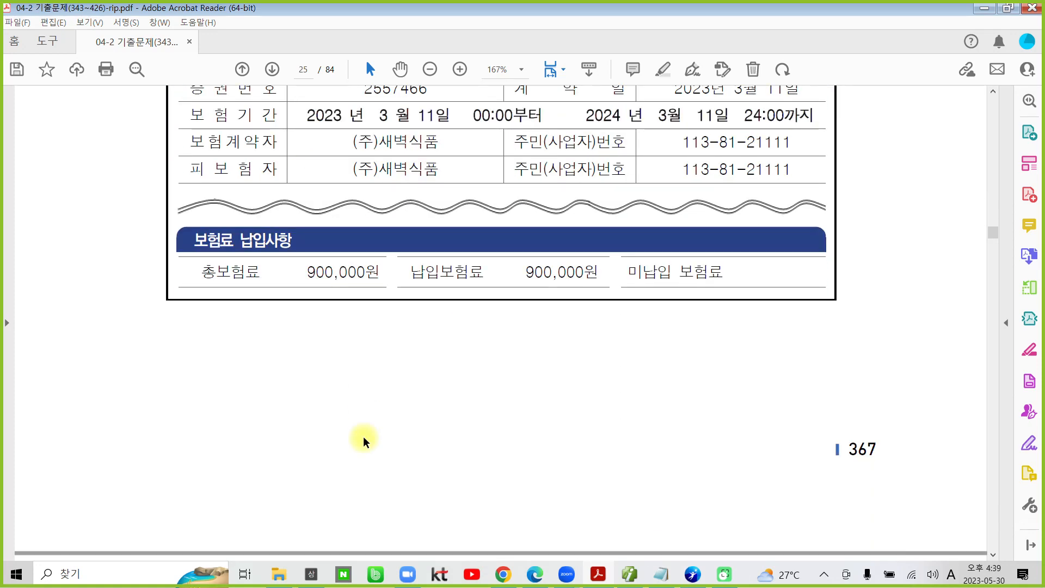
{"action": "scroll", "coordinate": [364, 435], "scroll_direction": "down", "scroll_amount": 2}
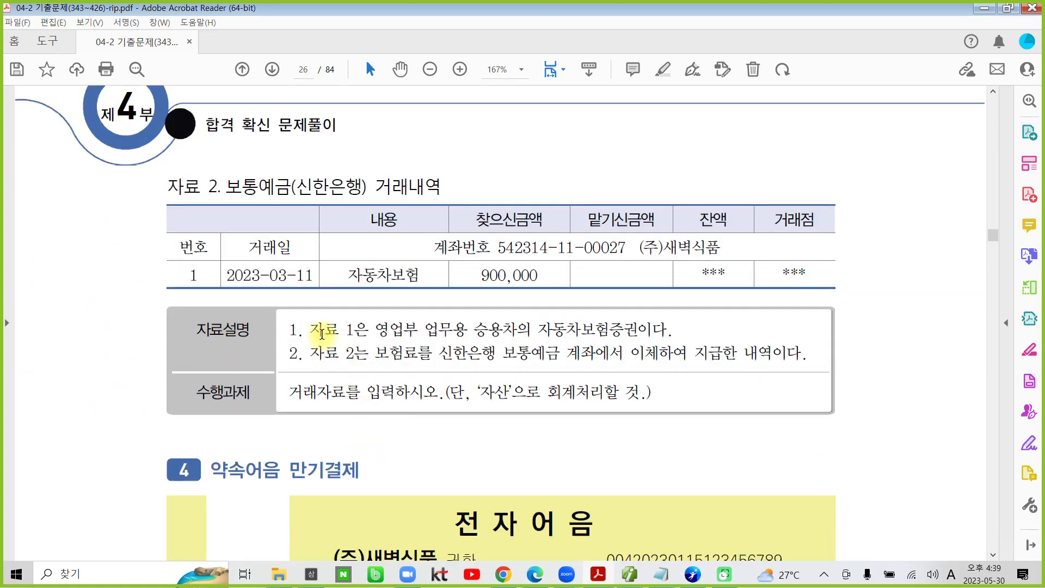
{"action": "left_click_drag", "start_coordinate": [476, 275], "coordinate": [537, 276]}
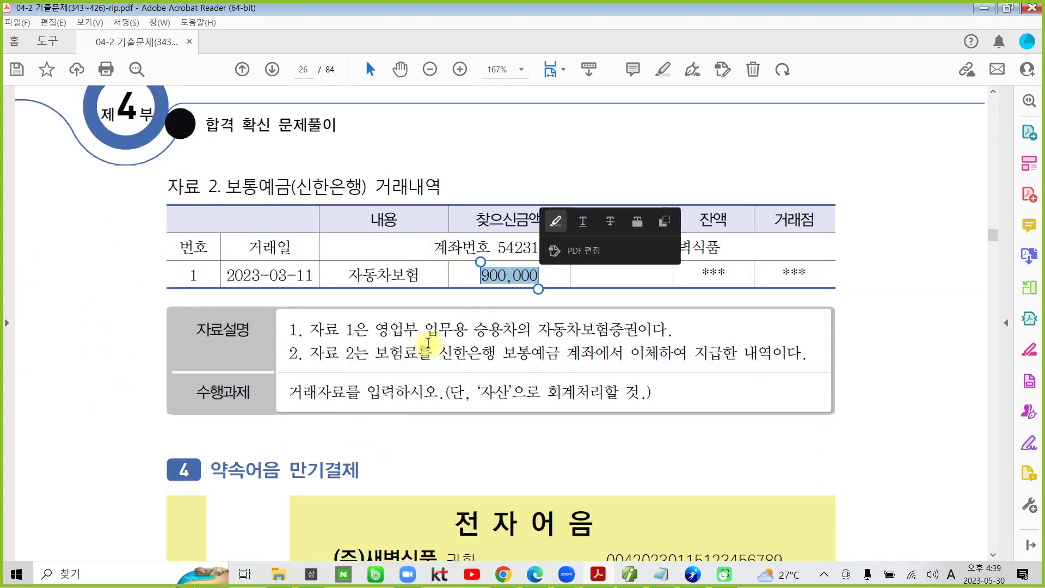
{"action": "left_click", "coordinate": [555, 224]}
Step: Highlight 보통예금 in the 자료설명 and '자산' in the 수행과제 of question 3
{"action": "scroll", "coordinate": [337, 294], "scroll_direction": "down", "scroll_amount": 2}
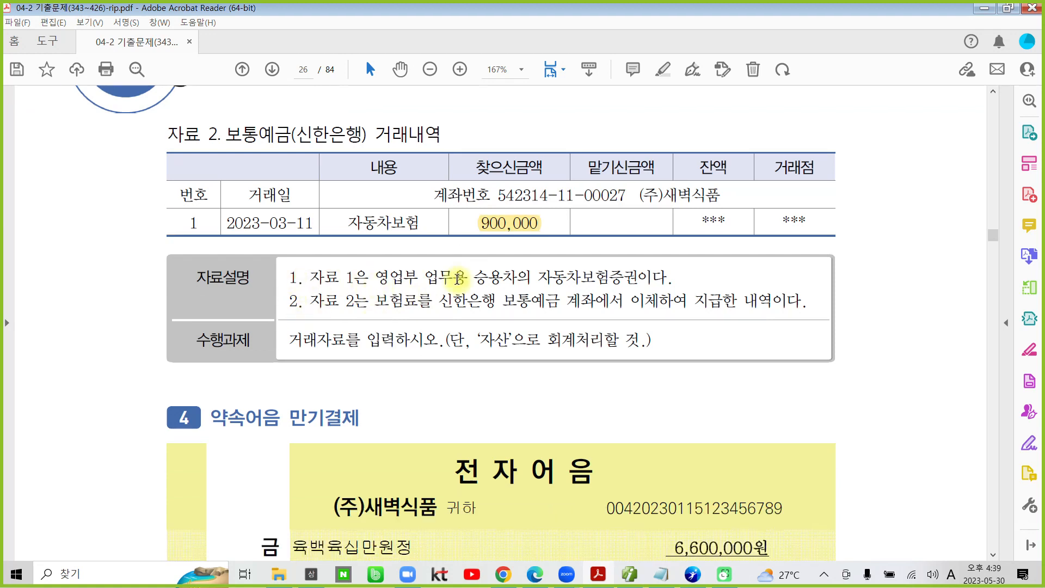
{"action": "left_click_drag", "start_coordinate": [537, 278], "coordinate": [638, 279]}
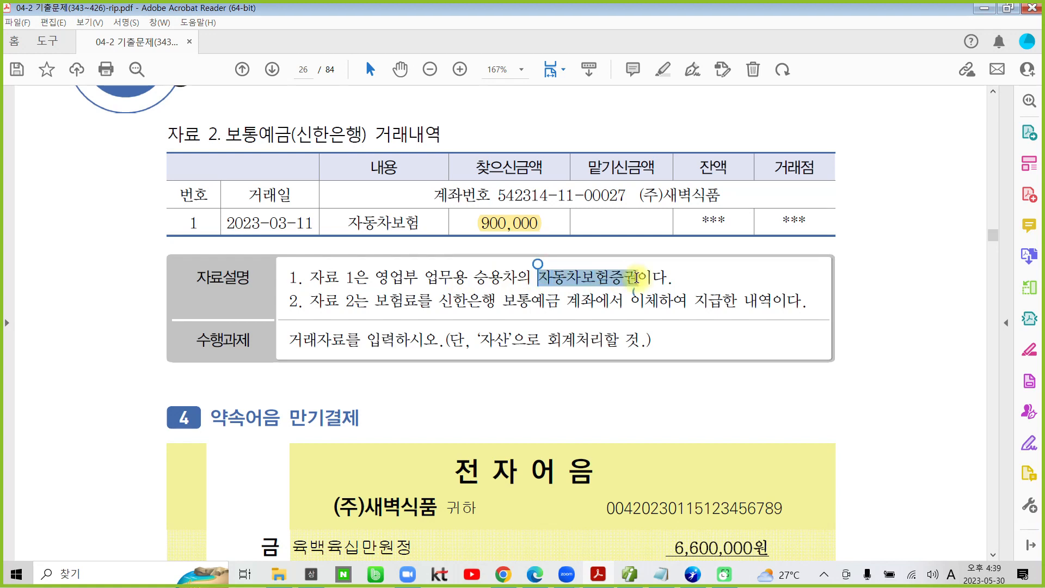
{"action": "left_click", "coordinate": [363, 301]}
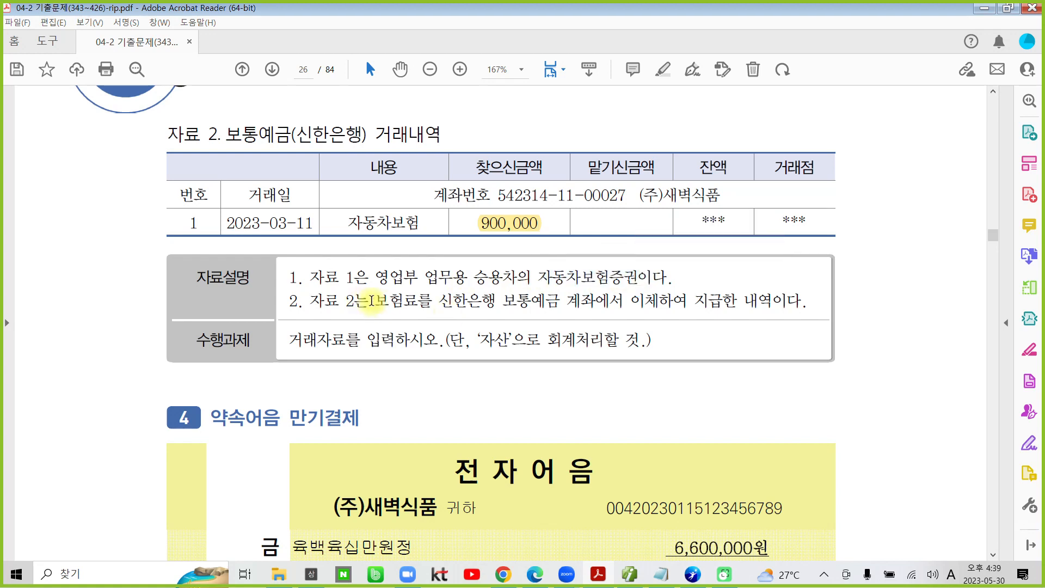
{"action": "left_click_drag", "start_coordinate": [501, 301], "coordinate": [560, 302]}
{"action": "left_click", "coordinate": [576, 249]}
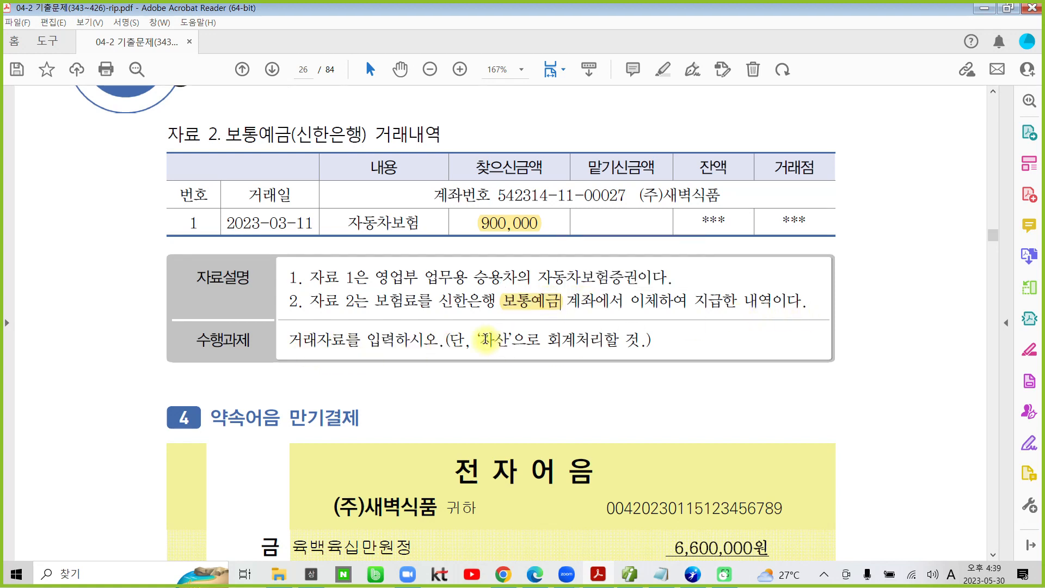
{"action": "left_click_drag", "start_coordinate": [480, 340], "coordinate": [518, 339]}
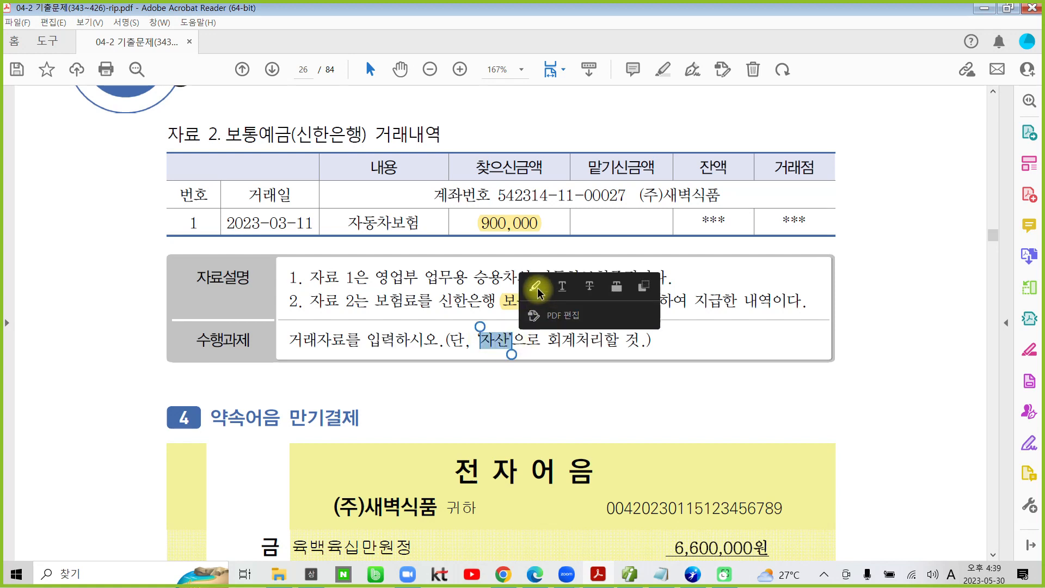
{"action": "left_click", "coordinate": [538, 288]}
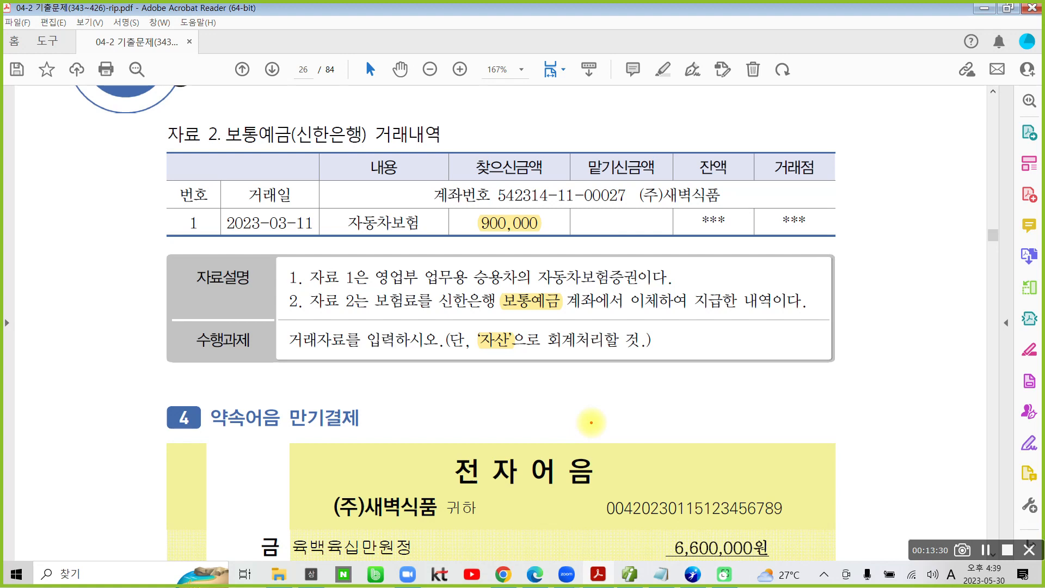
Step: With the screen pen, circle 보험료, draw an arrow to 자산 and write 차) 선급비용 beneath the 수행과제
{"action": "mouse_move", "coordinate": [416, 291]}
{"action": "left_mouse_down"}
{"action": "mouse_move", "coordinate": [400, 280]}
{"action": "mouse_move", "coordinate": [468, 342]}
{"action": "mouse_move", "coordinate": [460, 326]}
{"action": "mouse_move", "coordinate": [461, 342]}
{"action": "left_mouse_up"}
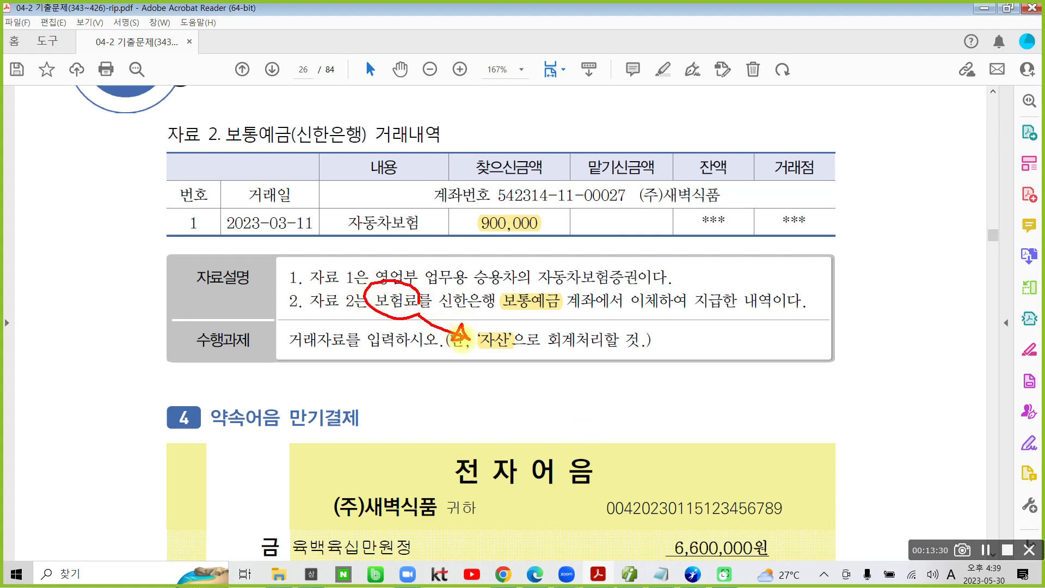
{"action": "left_click_drag", "start_coordinate": [547, 364], "coordinate": [526, 396]}
{"action": "mouse_move", "coordinate": [538, 381]}
{"action": "left_mouse_down"}
{"action": "mouse_move", "coordinate": [550, 400]}
{"action": "mouse_move", "coordinate": [569, 378]}
{"action": "left_mouse_up"}
{"action": "left_click_drag", "start_coordinate": [576, 361], "coordinate": [575, 396]}
{"action": "left_click_drag", "start_coordinate": [561, 397], "coordinate": [572, 409]}
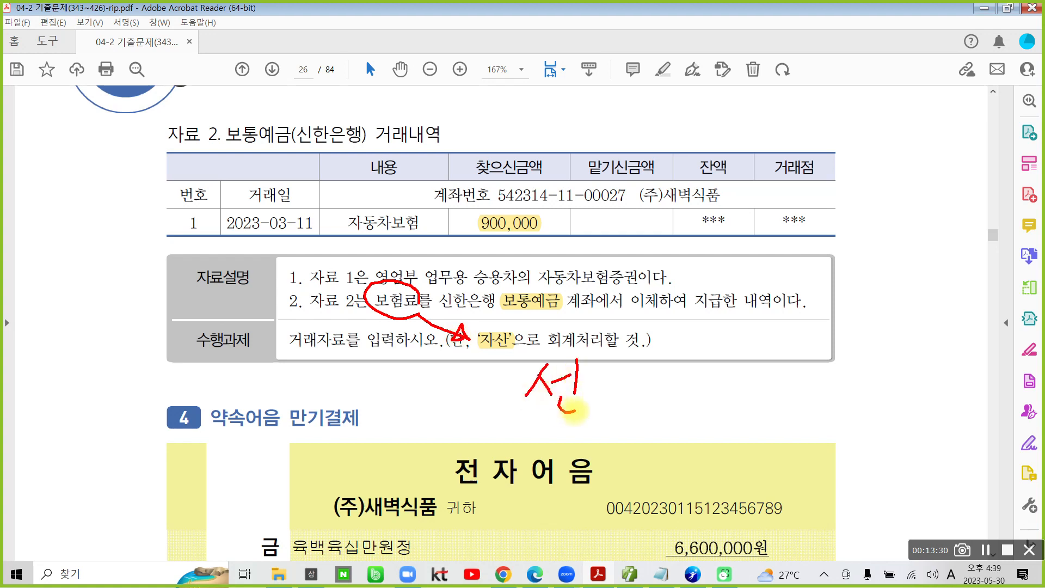
{"action": "left_click_drag", "start_coordinate": [579, 360], "coordinate": [634, 377]}
{"action": "mouse_move", "coordinate": [593, 387]}
{"action": "left_mouse_down"}
{"action": "mouse_move", "coordinate": [595, 414]}
{"action": "mouse_move", "coordinate": [612, 413]}
{"action": "left_mouse_up"}
{"action": "mouse_move", "coordinate": [594, 400]}
{"action": "left_mouse_down"}
{"action": "mouse_move", "coordinate": [611, 399]}
{"action": "mouse_move", "coordinate": [612, 412]}
{"action": "left_mouse_up"}
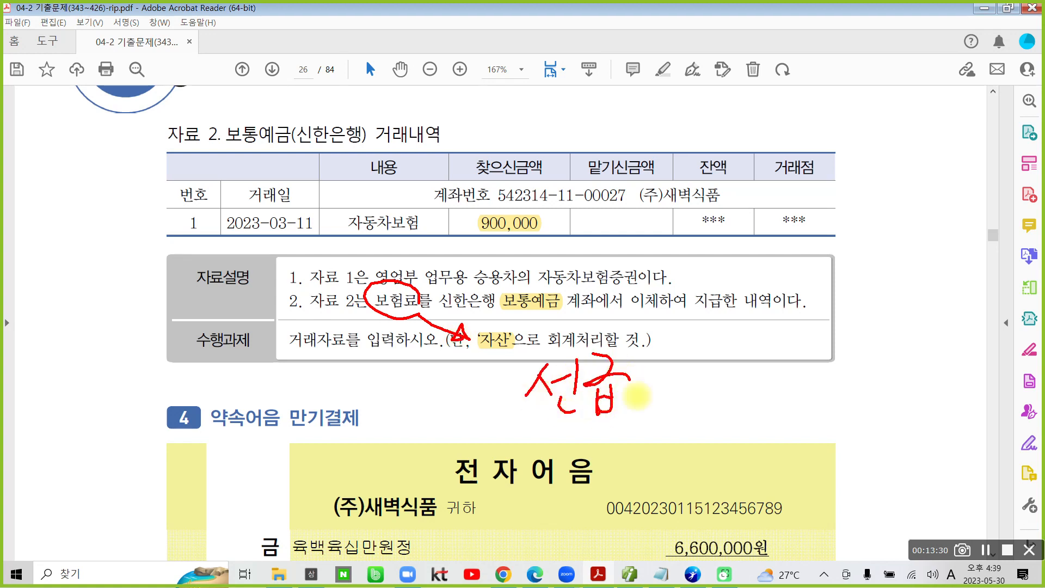
{"action": "left_click_drag", "start_coordinate": [634, 375], "coordinate": [635, 411]}
{"action": "mouse_move", "coordinate": [652, 374]}
{"action": "left_mouse_down"}
{"action": "mouse_move", "coordinate": [653, 405]}
{"action": "mouse_move", "coordinate": [652, 390]}
{"action": "left_mouse_up"}
{"action": "left_click_drag", "start_coordinate": [635, 408], "coordinate": [653, 408]}
{"action": "left_click_drag", "start_coordinate": [668, 346], "coordinate": [666, 413]}
{"action": "mouse_move", "coordinate": [708, 354]}
{"action": "left_mouse_down"}
{"action": "mouse_move", "coordinate": [690, 384]}
{"action": "mouse_move", "coordinate": [737, 384]}
{"action": "mouse_move", "coordinate": [724, 419]}
{"action": "mouse_move", "coordinate": [692, 404]}
{"action": "left_mouse_up"}
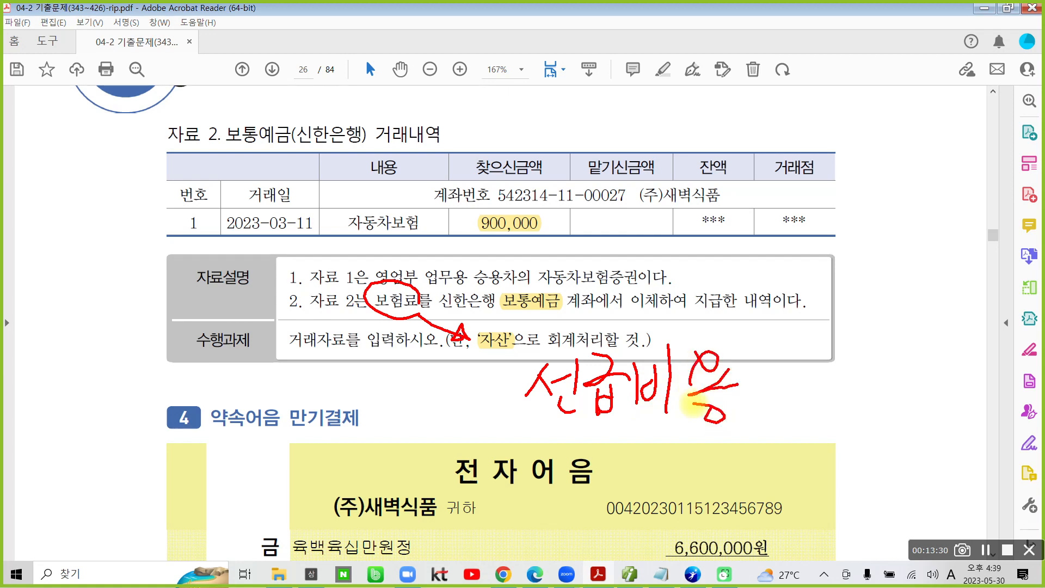
{"action": "left_click_drag", "start_coordinate": [442, 360], "coordinate": [456, 369]}
{"action": "mouse_move", "coordinate": [439, 382]}
{"action": "left_mouse_down"}
{"action": "mouse_move", "coordinate": [470, 379]}
{"action": "mouse_move", "coordinate": [435, 424]}
{"action": "mouse_move", "coordinate": [477, 417]}
{"action": "left_mouse_up"}
{"action": "mouse_move", "coordinate": [479, 351]}
{"action": "left_mouse_down"}
{"action": "mouse_move", "coordinate": [479, 442]}
{"action": "mouse_move", "coordinate": [509, 400]}
{"action": "mouse_move", "coordinate": [486, 448]}
{"action": "left_mouse_up"}
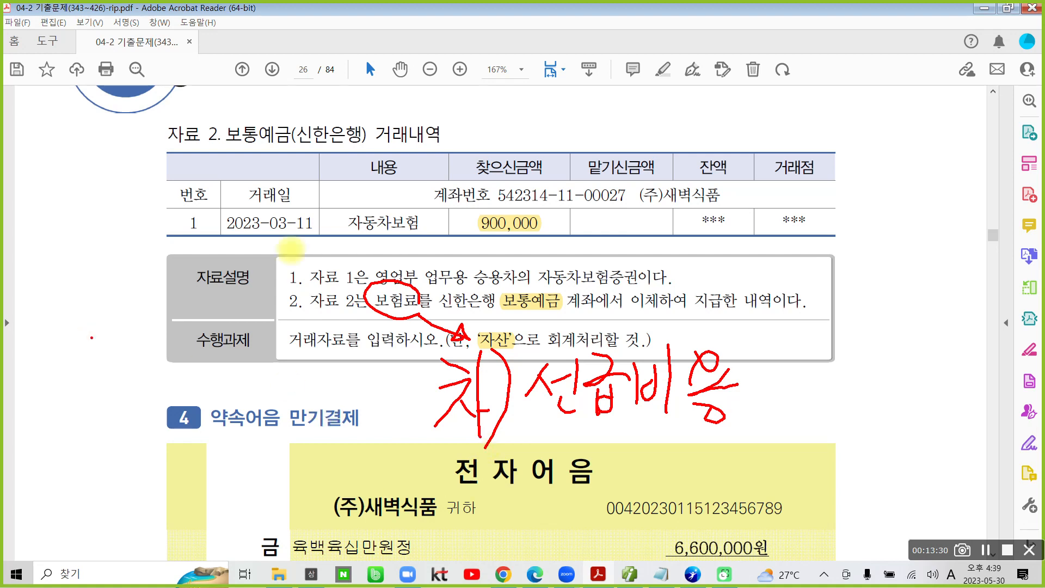
Step: Circle the transaction date 2023-03-11, underline the handwritten 선급비용 and mark the 보통예금 heading of 자료 2 with the screen pen
{"action": "mouse_move", "coordinate": [317, 249]}
{"action": "left_mouse_down"}
{"action": "mouse_move", "coordinate": [237, 218]}
{"action": "mouse_move", "coordinate": [311, 240]}
{"action": "left_mouse_up"}
{"action": "left_click_drag", "start_coordinate": [538, 428], "coordinate": [772, 446]}
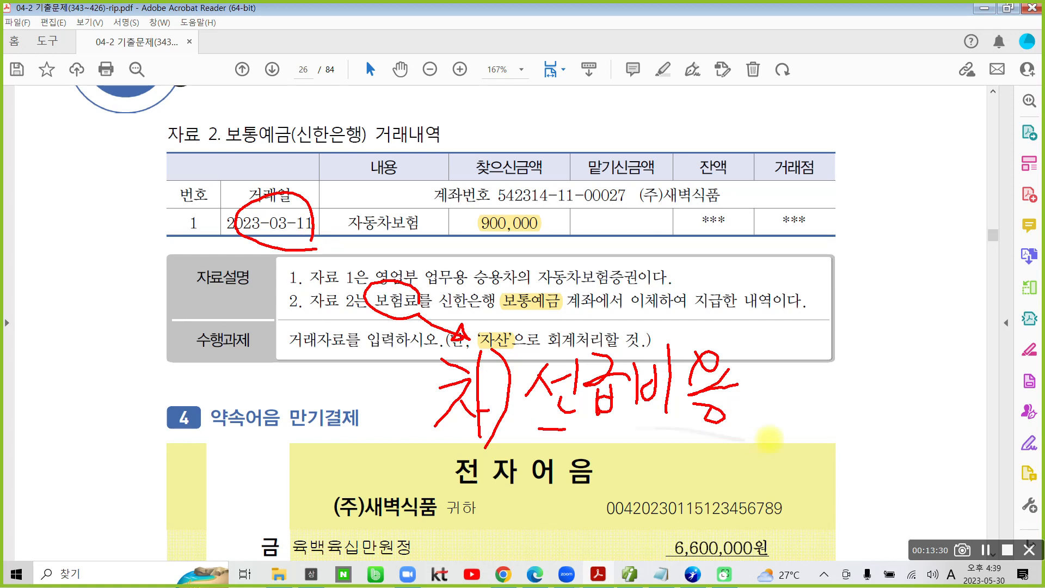
{"action": "mouse_move", "coordinate": [214, 138]}
{"action": "left_mouse_down"}
{"action": "mouse_move", "coordinate": [296, 122]}
{"action": "mouse_move", "coordinate": [280, 170]}
{"action": "left_mouse_up"}
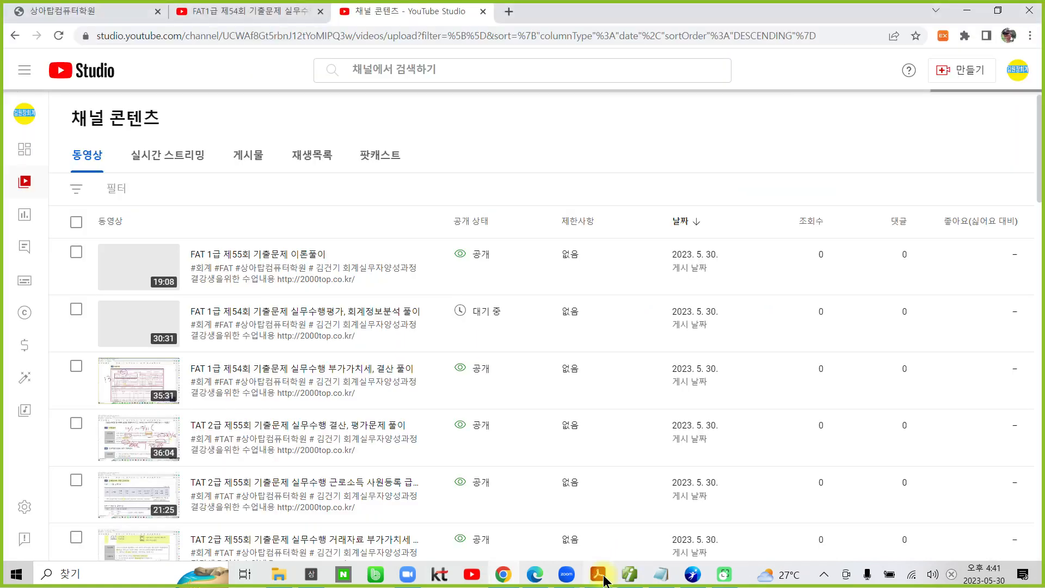
Step: Switch to the accounting program and open March 11 in 일반전표입력
{"action": "left_click", "coordinate": [630, 575]}
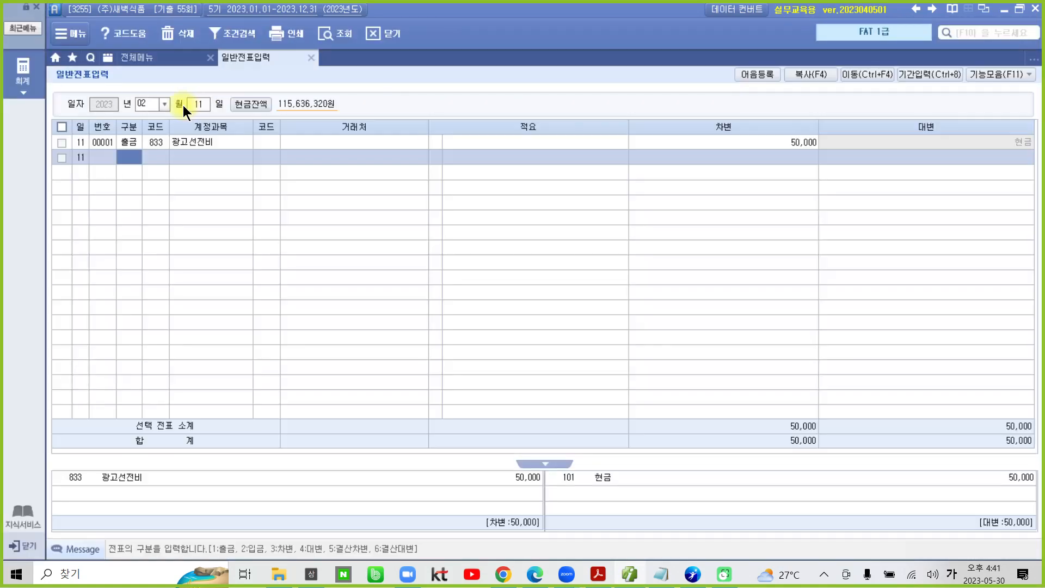
{"action": "left_click", "coordinate": [164, 104]}
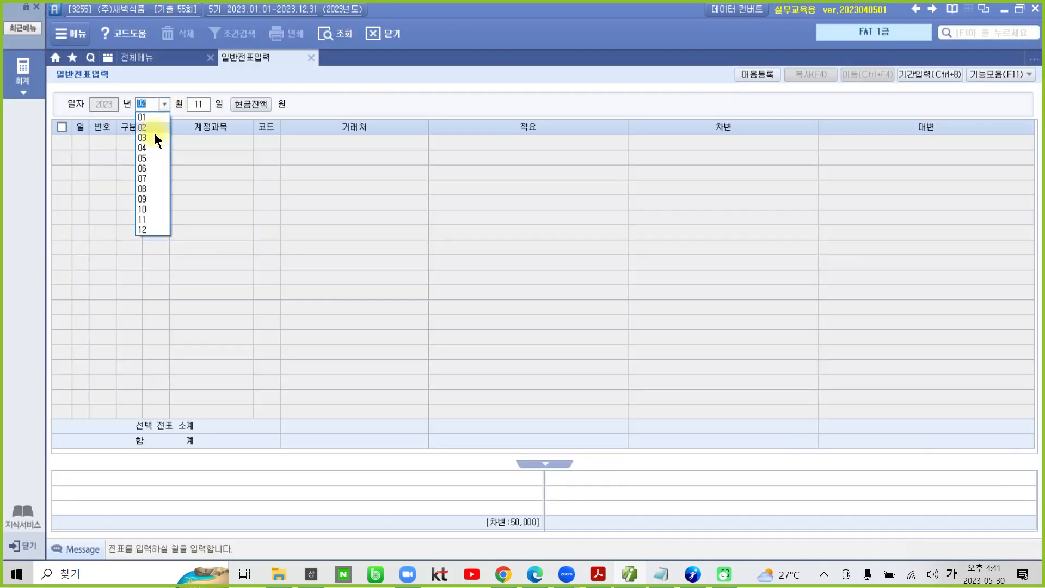
{"action": "left_click", "coordinate": [152, 137]}
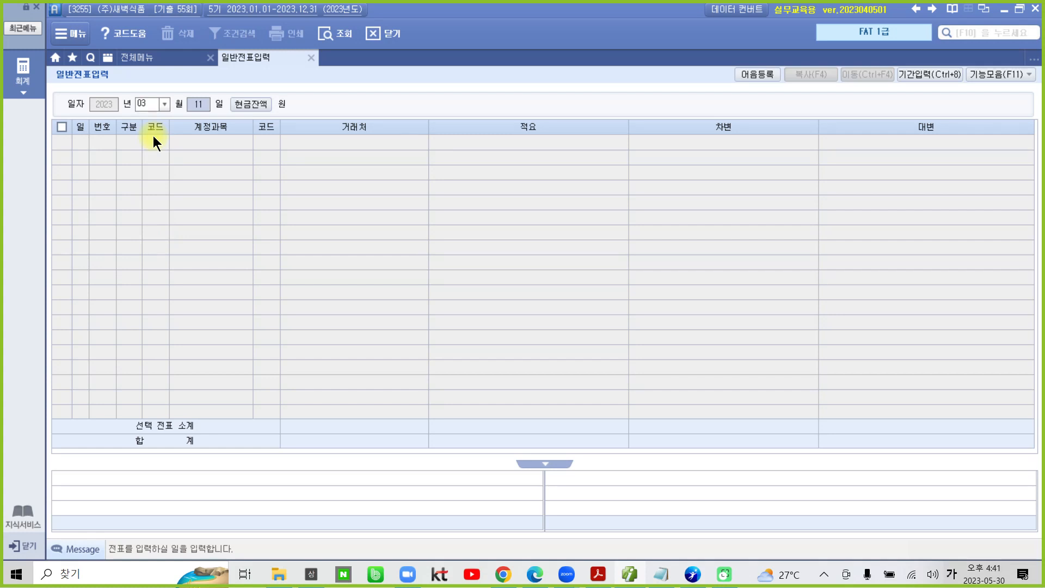
{"action": "key", "text": "Return"}
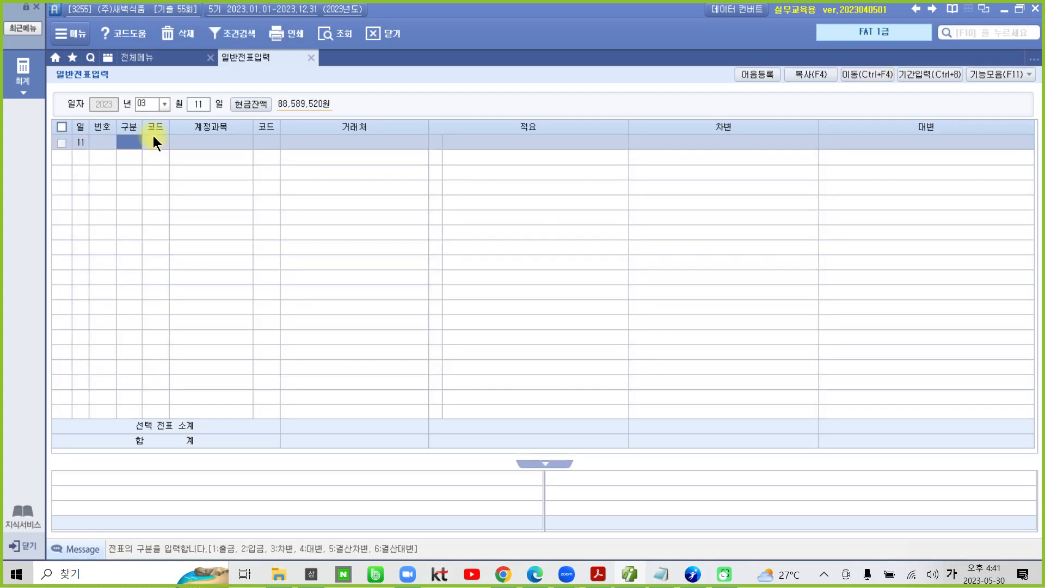
Step: Enter a 차변 line for 선급비용 (133) with an amount of 900,000
{"action": "type", "text": "3"}
{"action": "key", "text": "Return"}
{"action": "type", "text": "선급"}
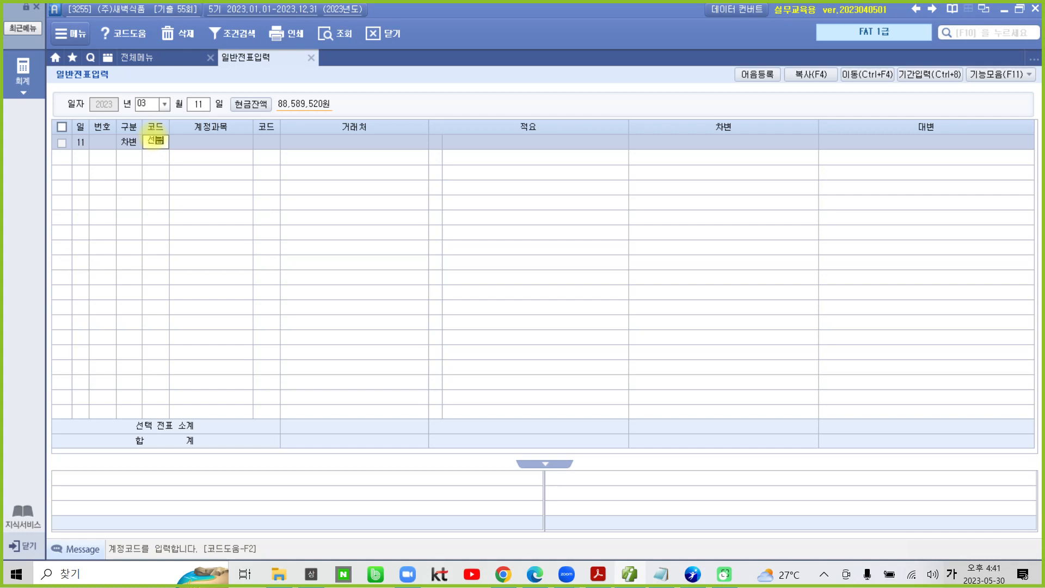
{"action": "key", "text": "Return"}
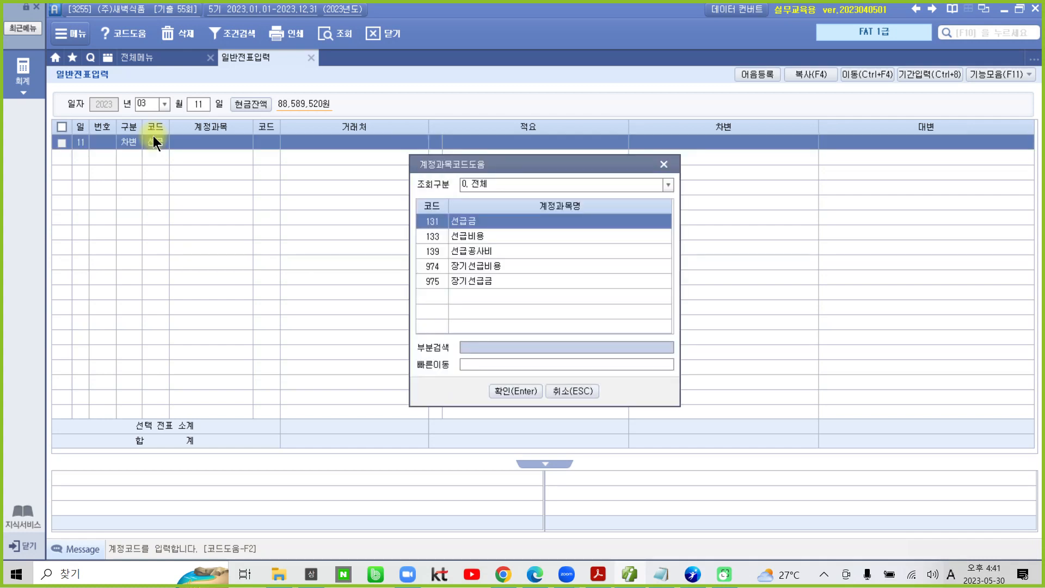
{"action": "key", "text": "Down"}
{"action": "key", "text": "Return"}
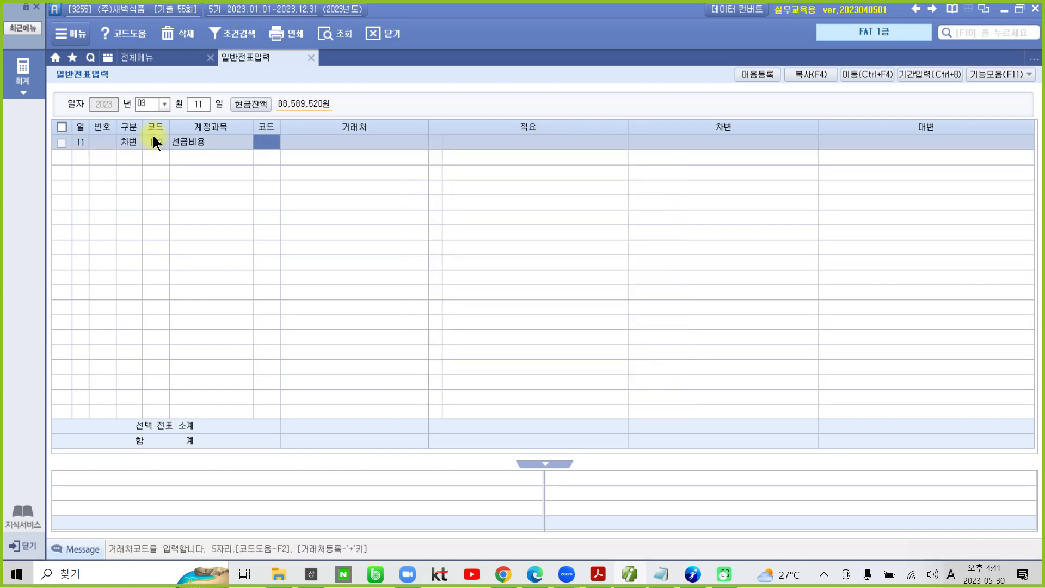
{"action": "key", "text": "Return"}
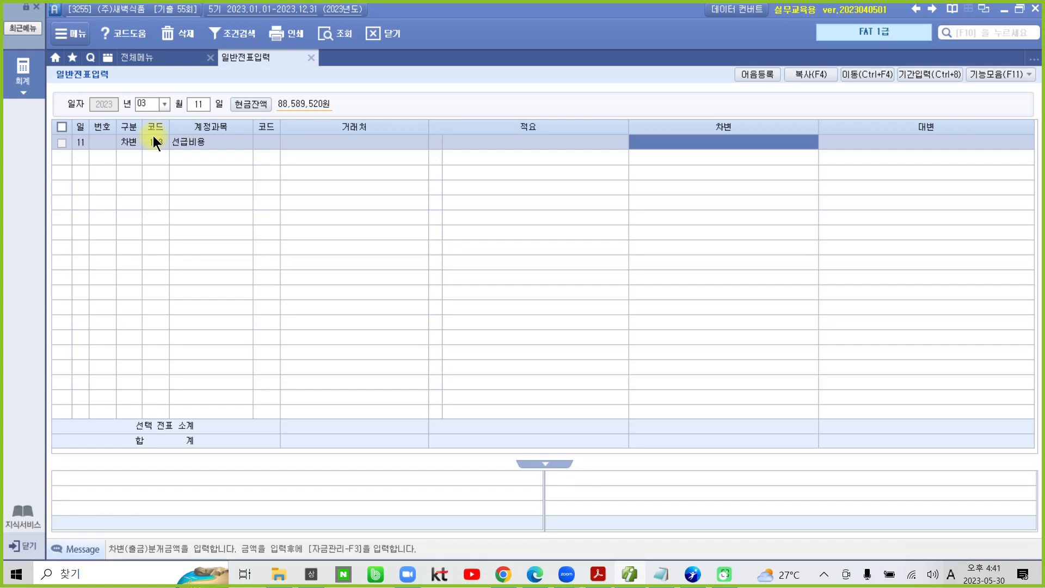
{"action": "type", "text": "9000000"}
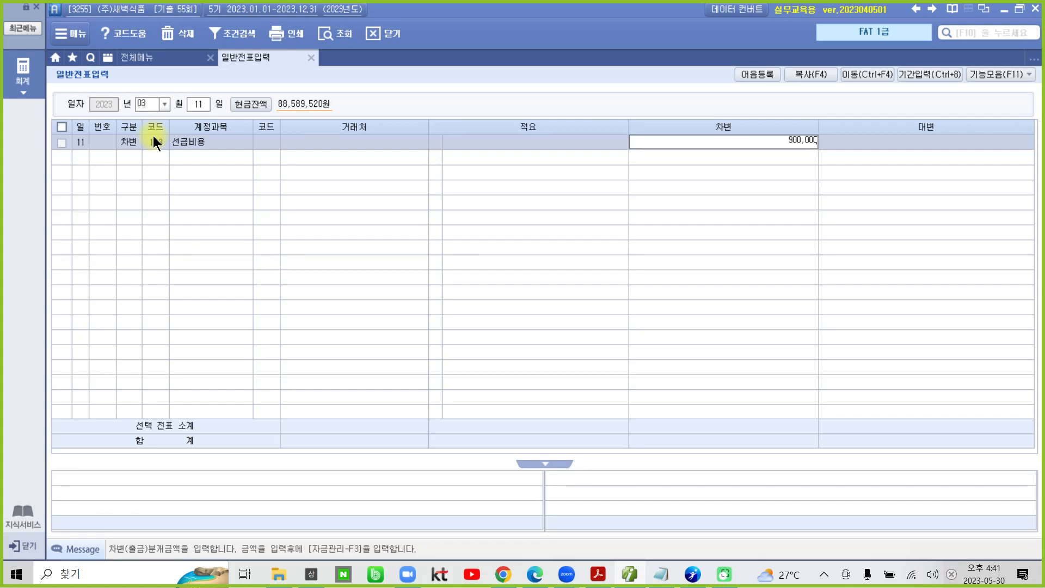
{"action": "key", "text": "Return"}
Step: Enter the matching 대변 line for 보통예금 (103) with 거래처 98005 신한은행(보통) and an amount of 900,000
{"action": "key", "text": "4"}
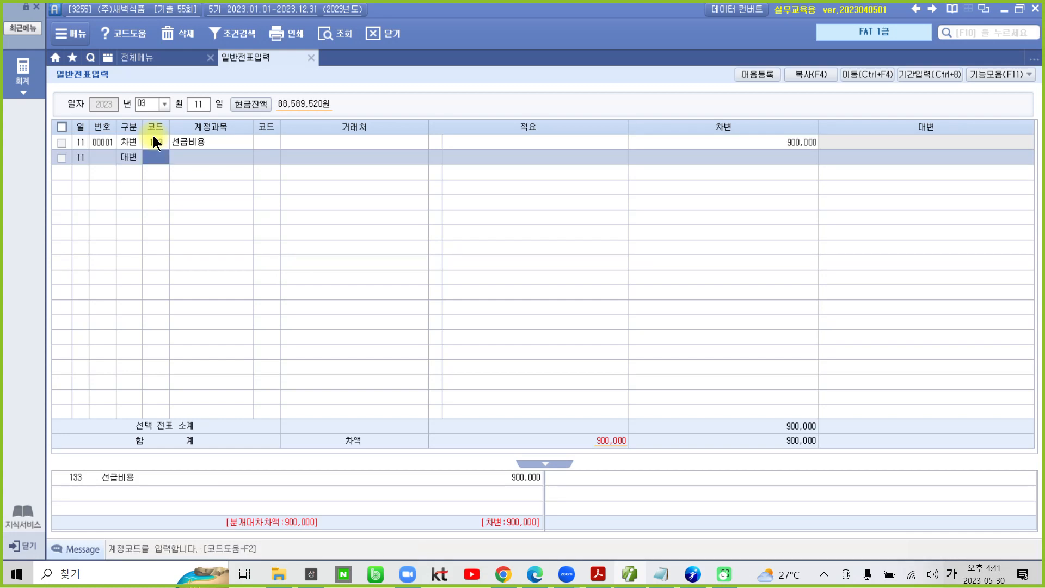
{"action": "type", "text": "103"}
{"action": "key", "text": "Return"}
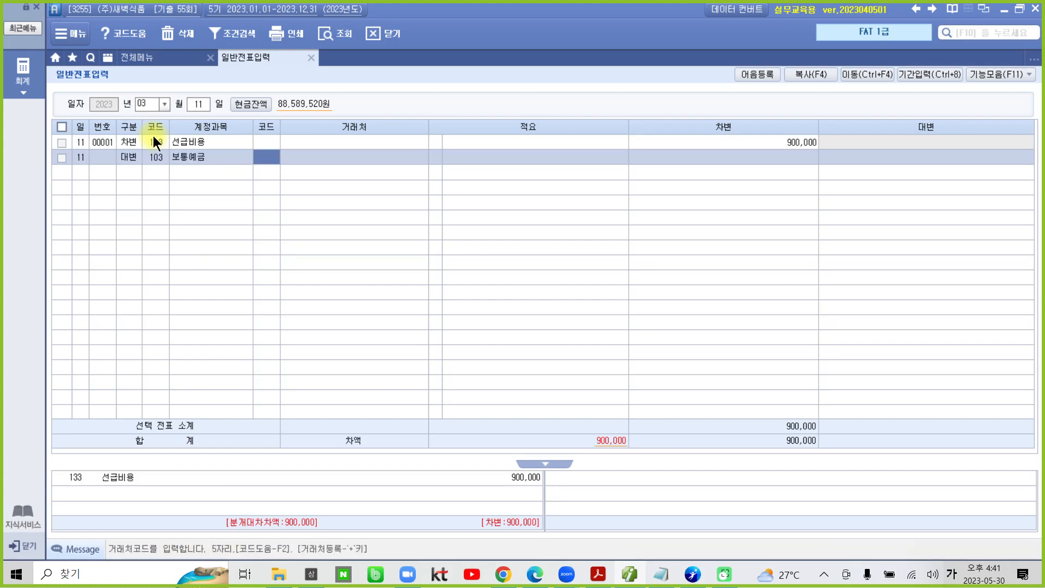
{"action": "type", "text": "98005"}
{"action": "key", "text": "Return"}
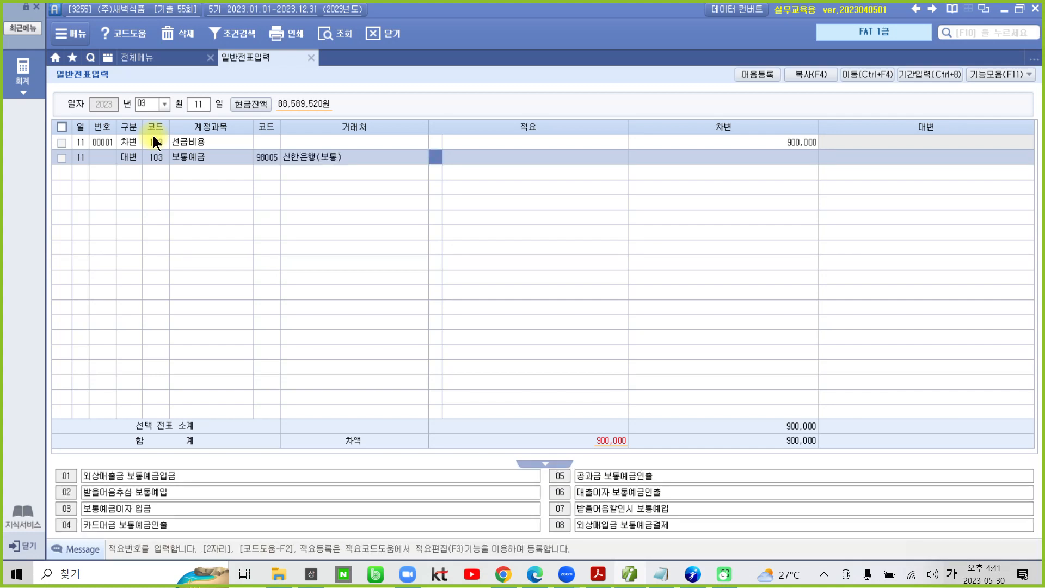
{"action": "key", "text": "Return"}
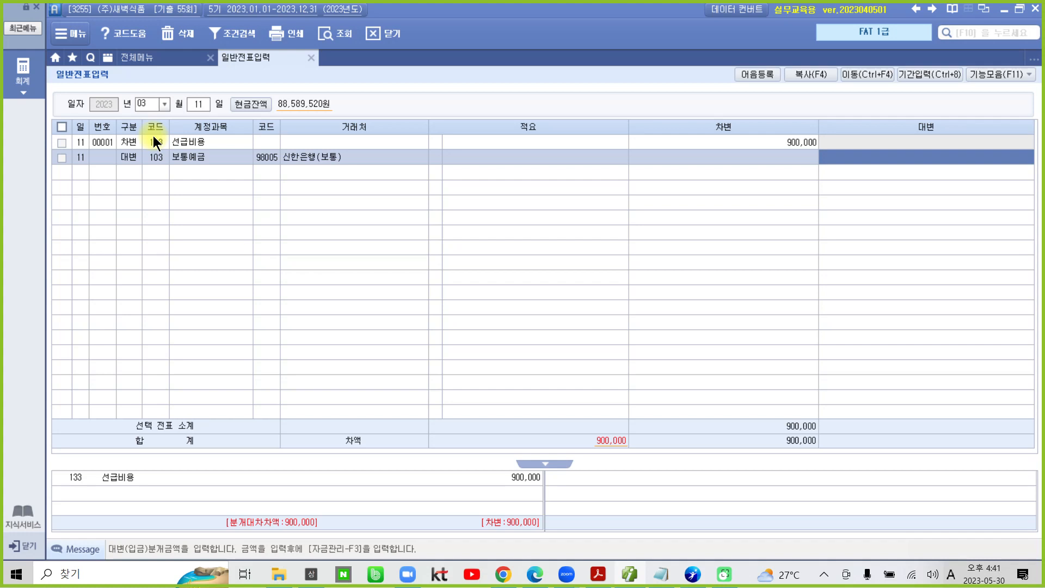
{"action": "type", "text": "9000000"}
{"action": "key", "text": "Return"}
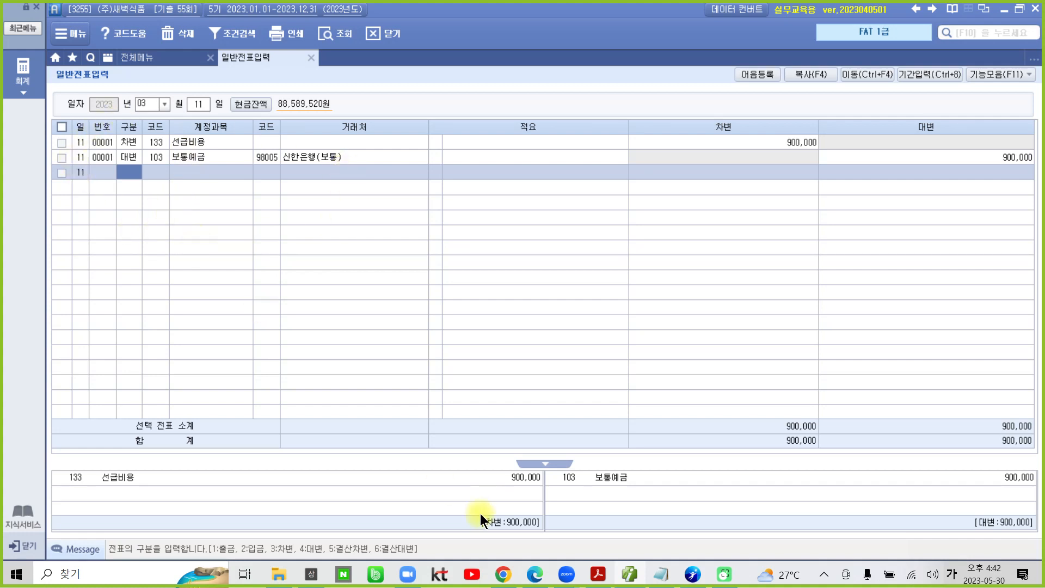
Step: Switch to the exam PDF in Acrobat Reader and highlight 약속어음 in the heading of question 4
{"action": "left_click", "coordinate": [597, 574]}
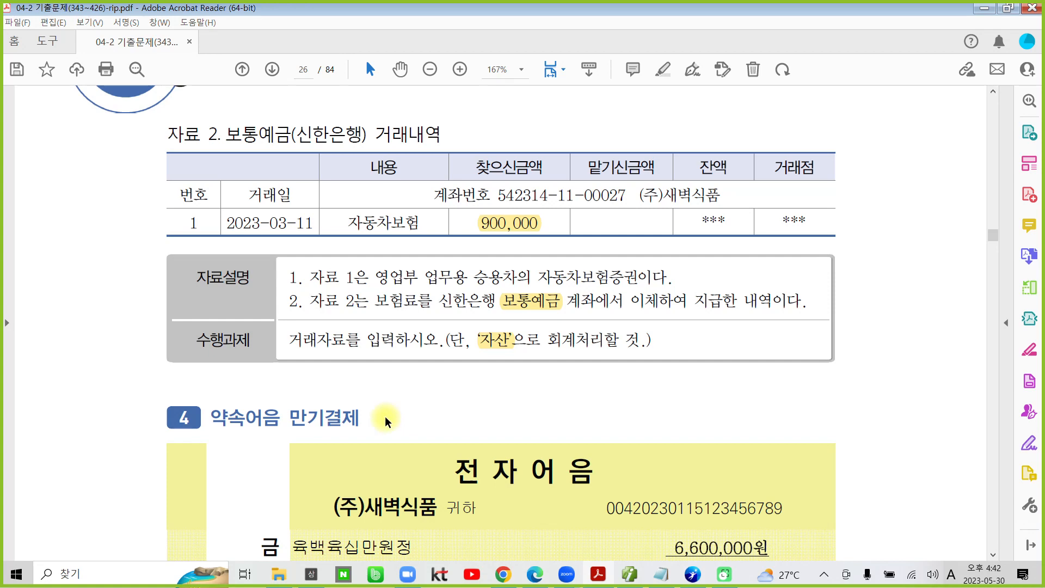
{"action": "scroll", "coordinate": [384, 416], "scroll_direction": "down", "scroll_amount": 5}
{"action": "scroll", "coordinate": [291, 334], "scroll_direction": "down", "scroll_amount": 2}
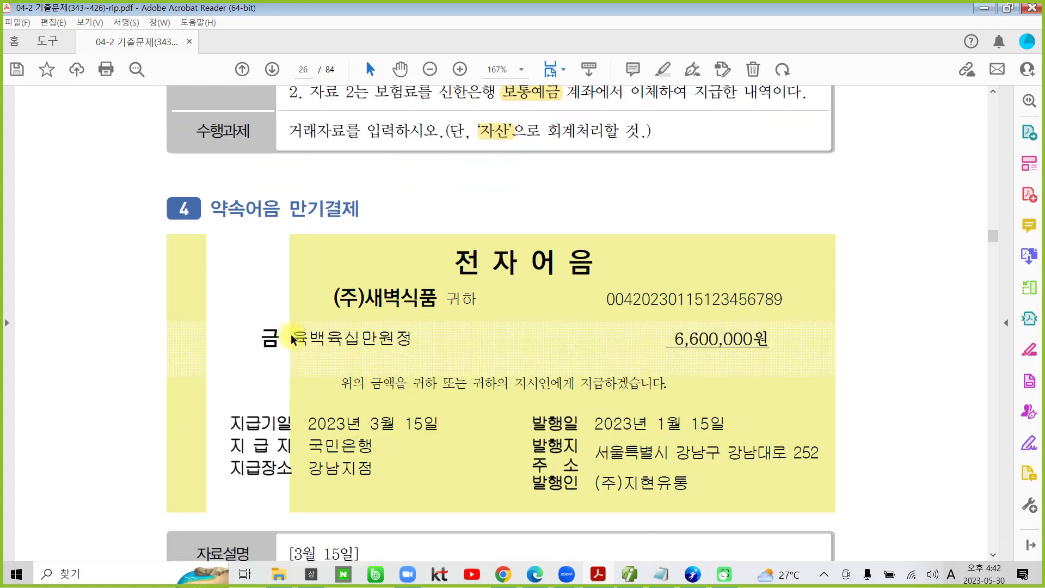
{"action": "double_click", "coordinate": [283, 184]}
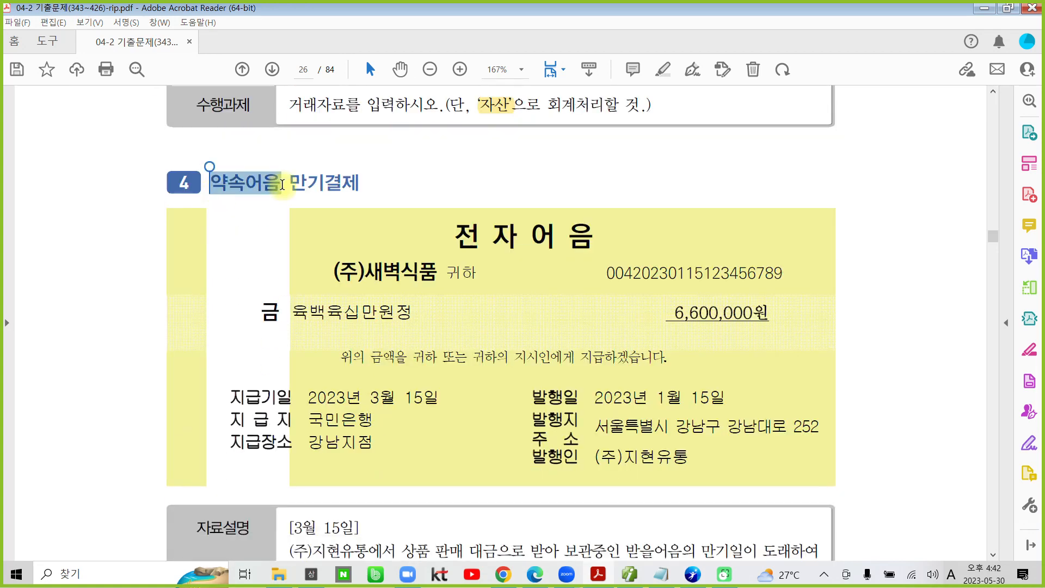
{"action": "left_click", "coordinate": [297, 359]}
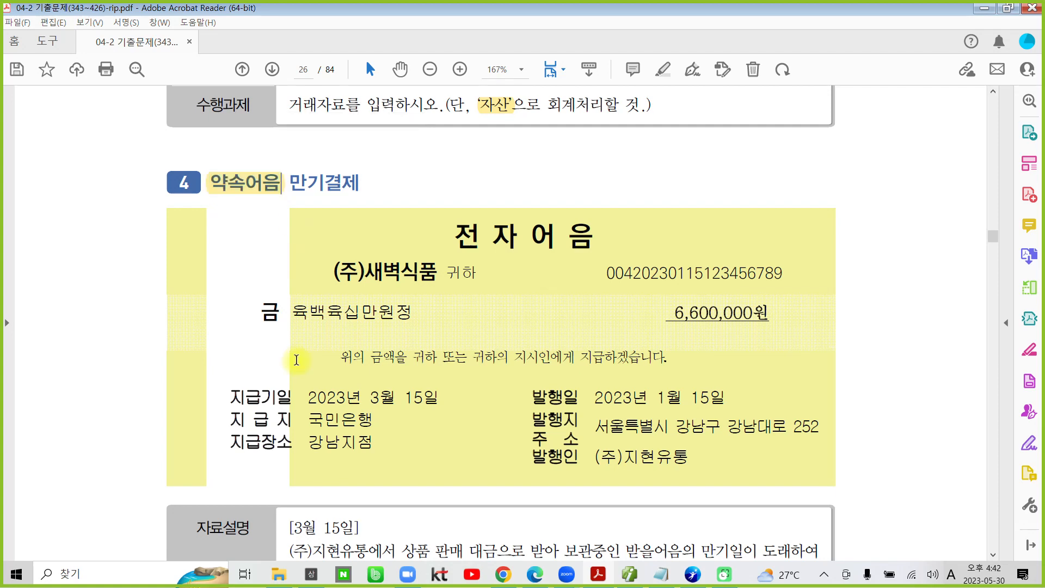
Step: Highlight 받을어음 and 보통예금 in the 자료설명 of question 4
{"action": "scroll", "coordinate": [296, 359], "scroll_direction": "down", "scroll_amount": 5}
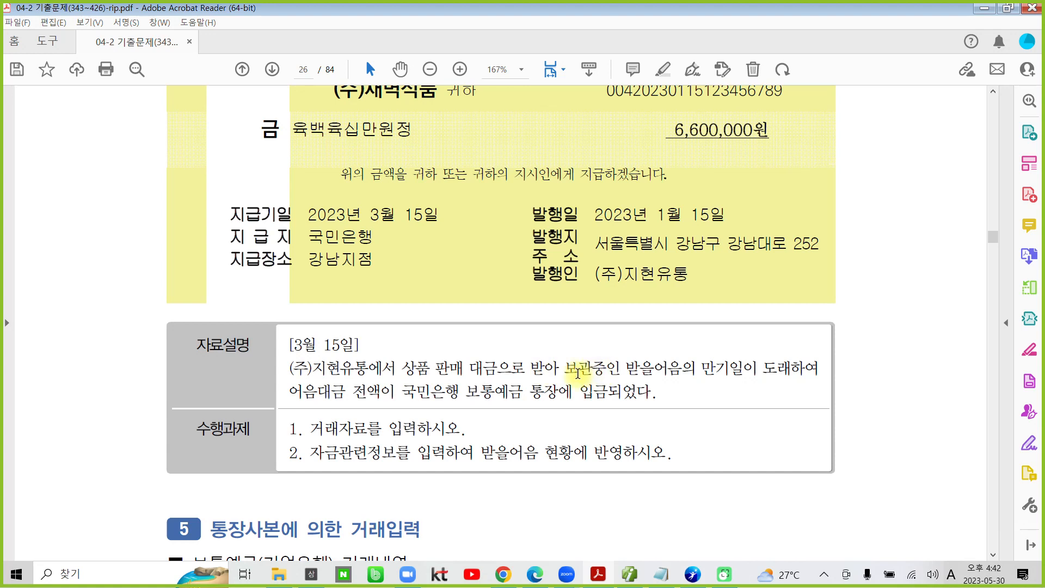
{"action": "left_click_drag", "start_coordinate": [624, 368], "coordinate": [683, 369]}
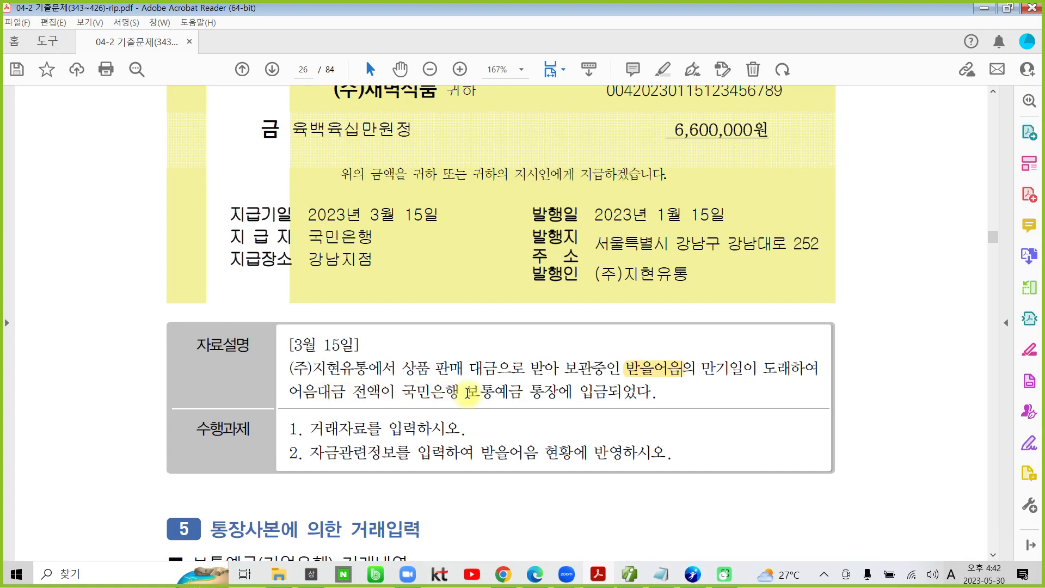
{"action": "left_click_drag", "start_coordinate": [468, 391], "coordinate": [519, 392]}
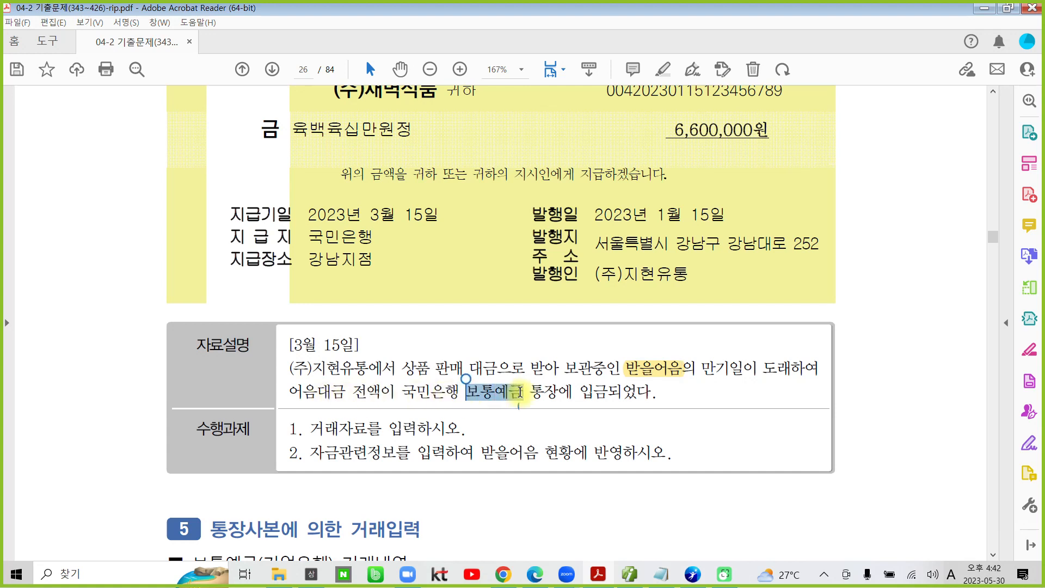
{"action": "left_click", "coordinate": [532, 355]}
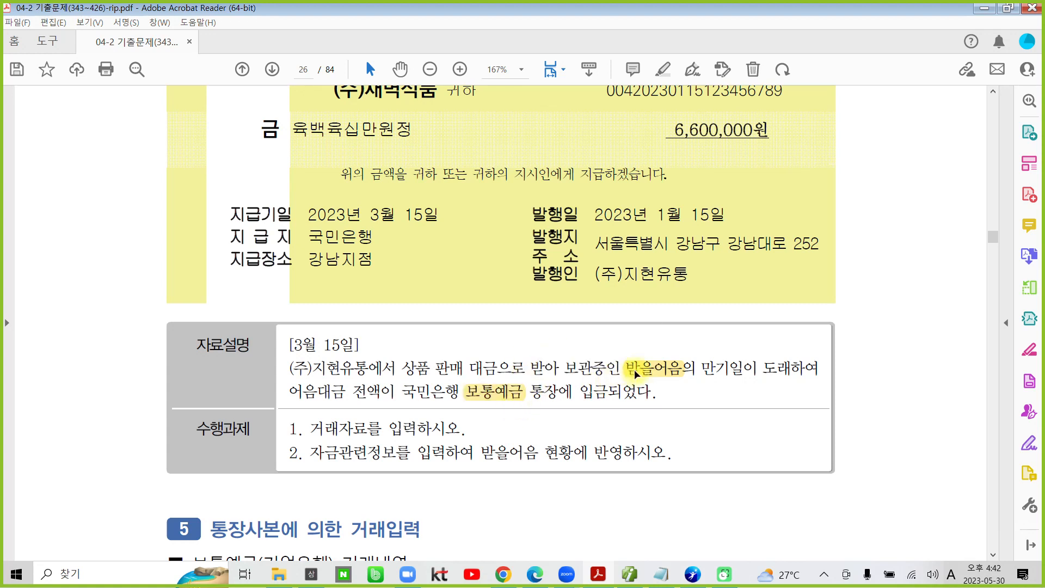
Step: Highlight 거래자료를 입력하시오 and 받을어음 in question 4's 수행과제, plus the date [3월 15일] in its 자료설명
{"action": "left_click_drag", "start_coordinate": [308, 434], "coordinate": [462, 430]}
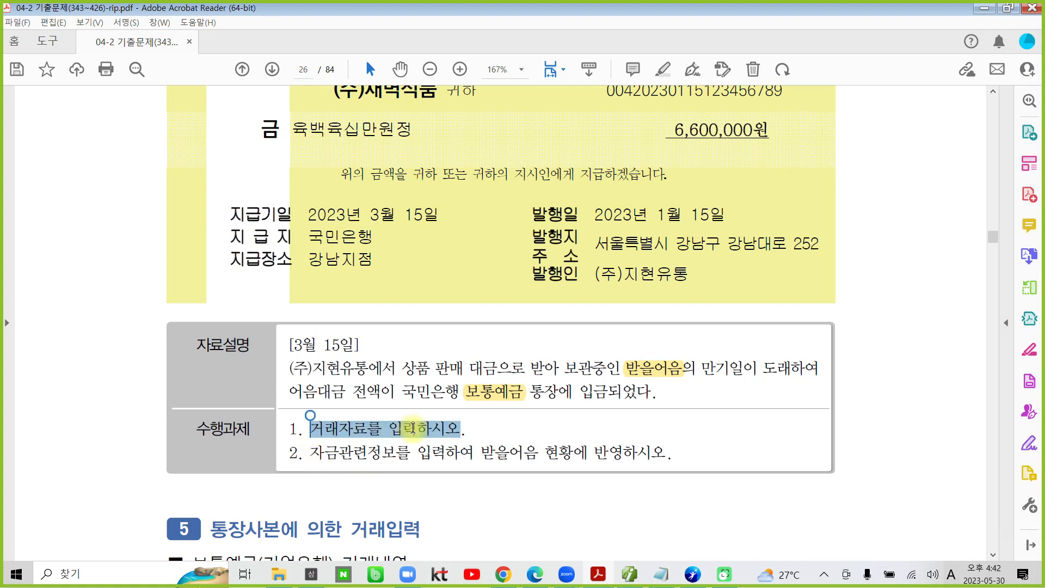
{"action": "left_click", "coordinate": [435, 370]}
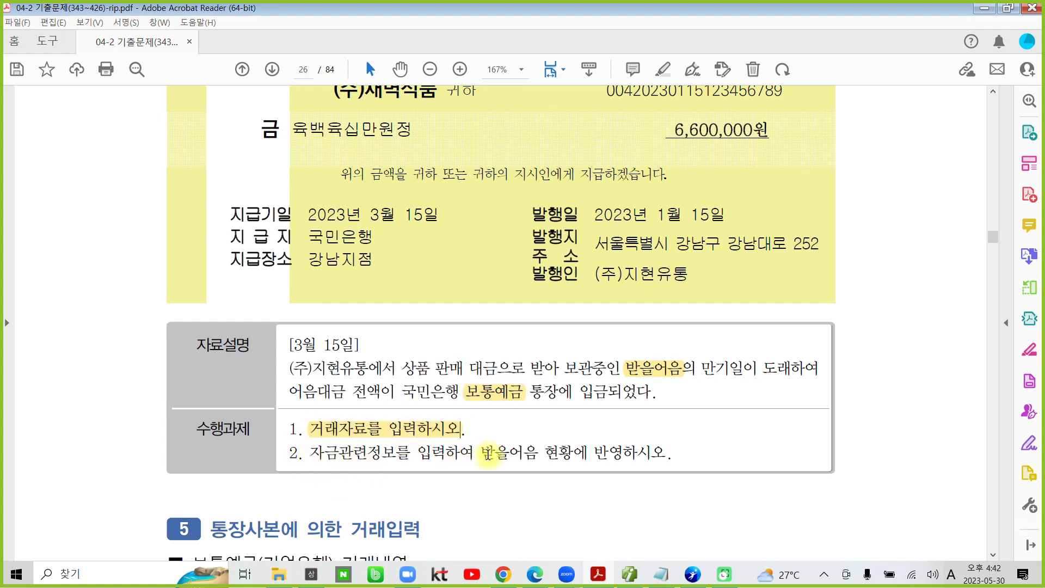
{"action": "left_click_drag", "start_coordinate": [480, 452], "coordinate": [535, 456]}
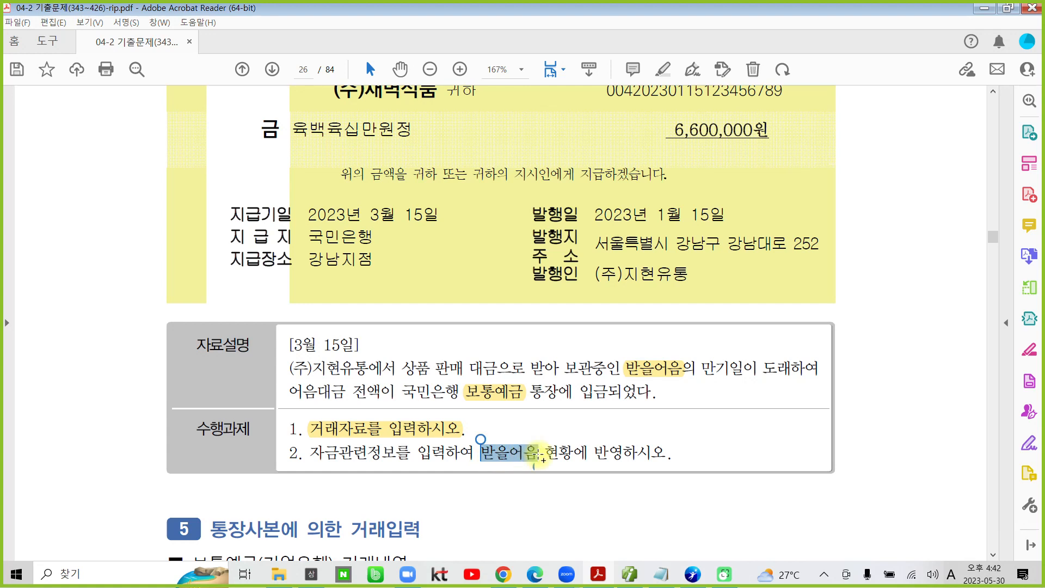
{"action": "left_click", "coordinate": [557, 403]}
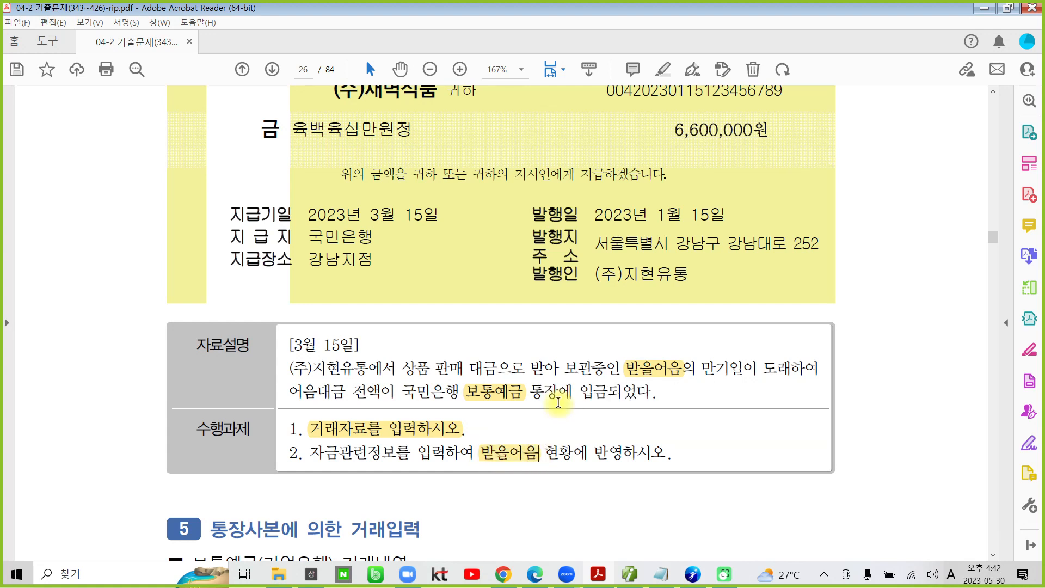
{"action": "left_click", "coordinate": [501, 471]}
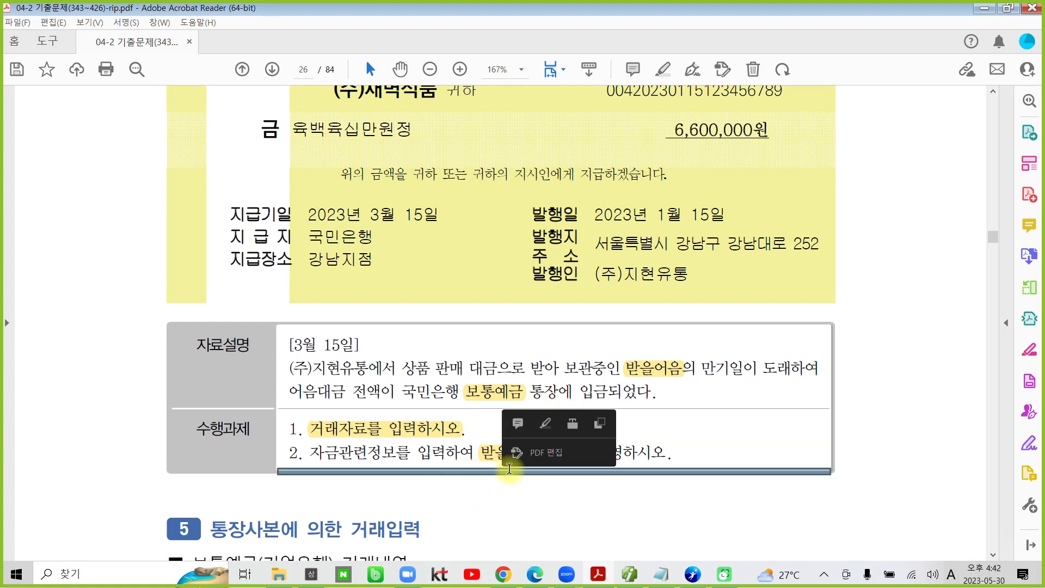
{"action": "left_click", "coordinate": [689, 441]}
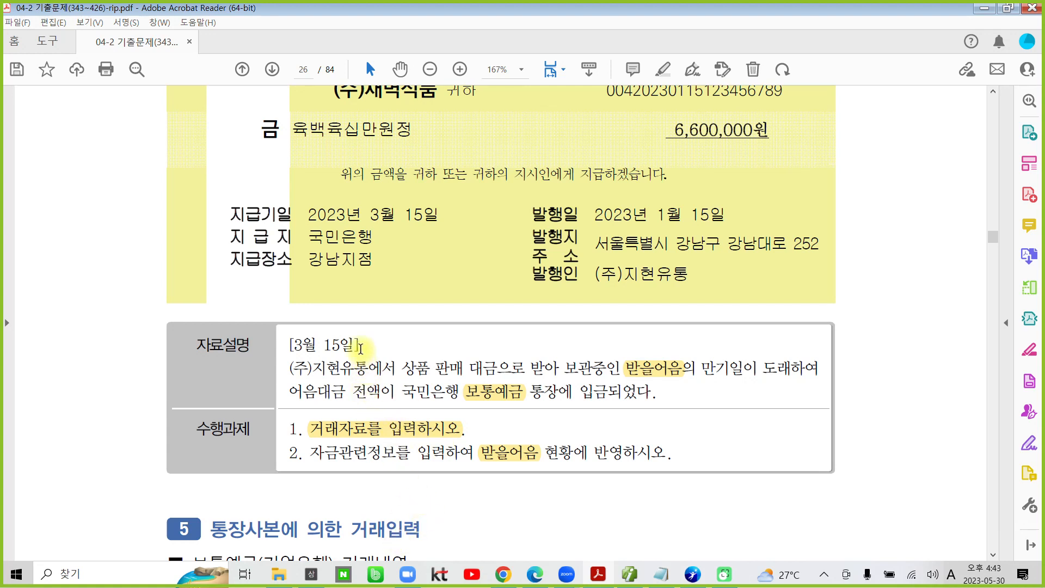
{"action": "left_click_drag", "start_coordinate": [361, 348], "coordinate": [294, 345]}
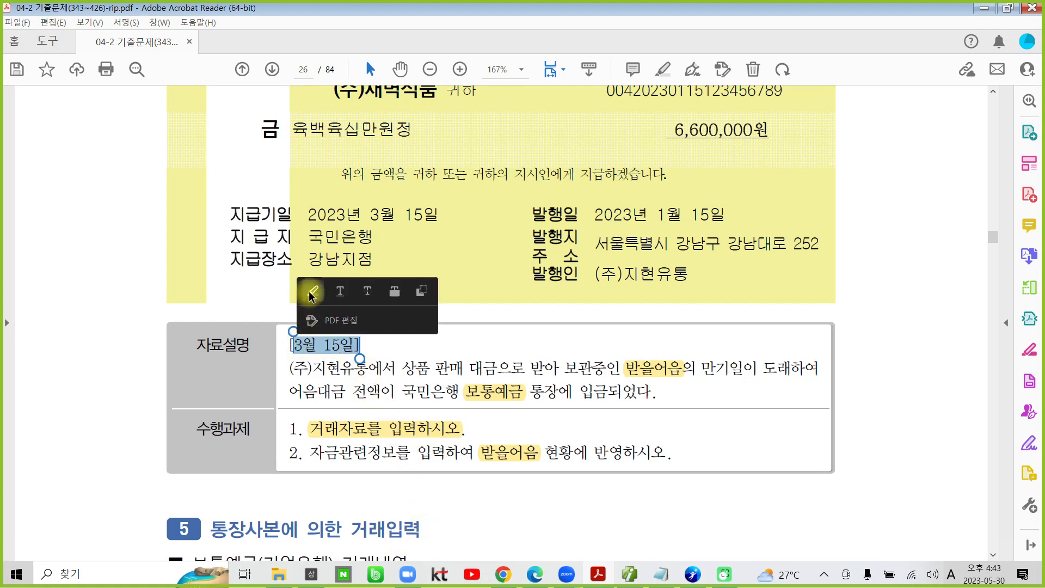
{"action": "left_click", "coordinate": [311, 297]}
Step: Switch to the accounting program 더존 iPlus and open March 15 in 일반전표입력
{"action": "mouse_move", "coordinate": [631, 577]}
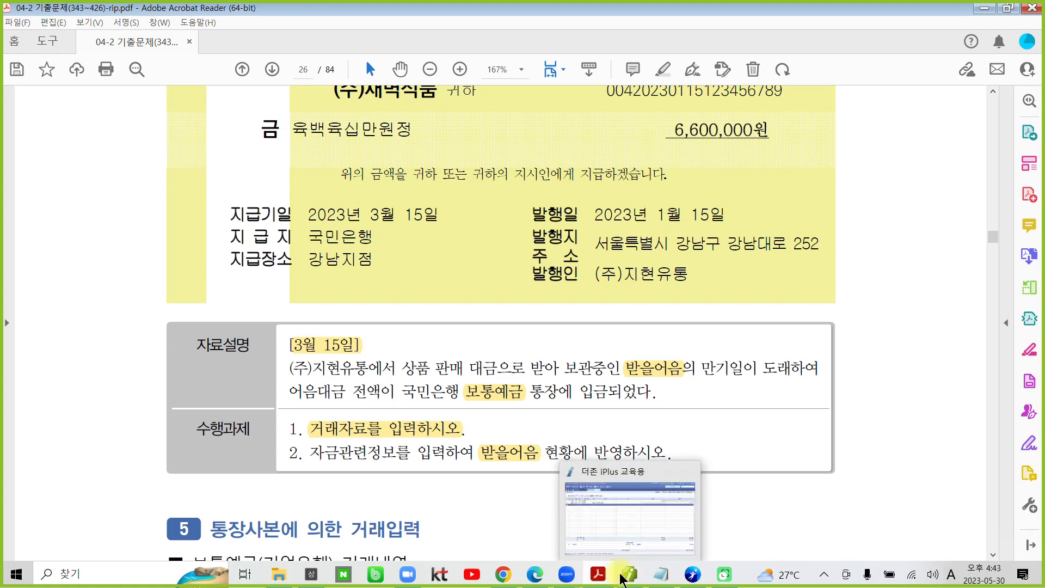
{"action": "left_click", "coordinate": [634, 531]}
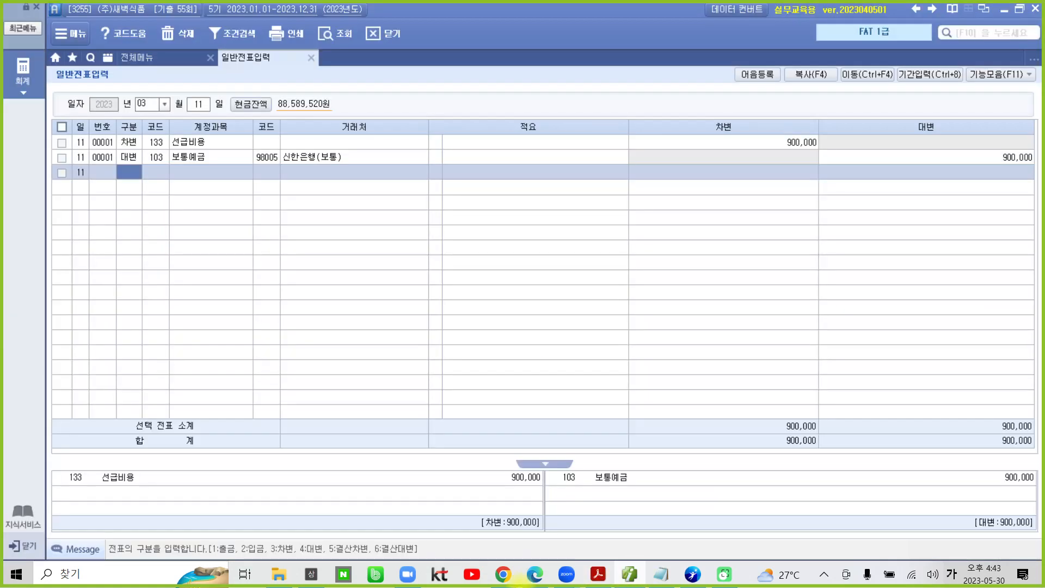
{"action": "left_click", "coordinate": [199, 104]}
{"action": "type", "text": "15"}
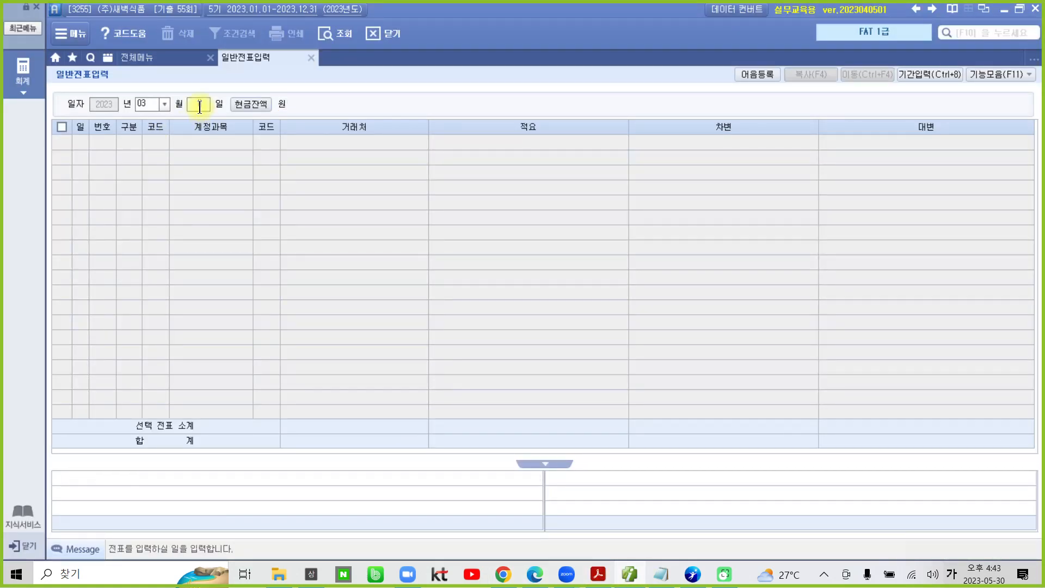
{"action": "key", "text": "Return"}
Step: Enter a 차변 line for 보통예금 (103) with 거래처 98001 국민은행(보통) and an amount of 6,600,000
{"action": "type", "text": "3"}
{"action": "key", "text": "Return"}
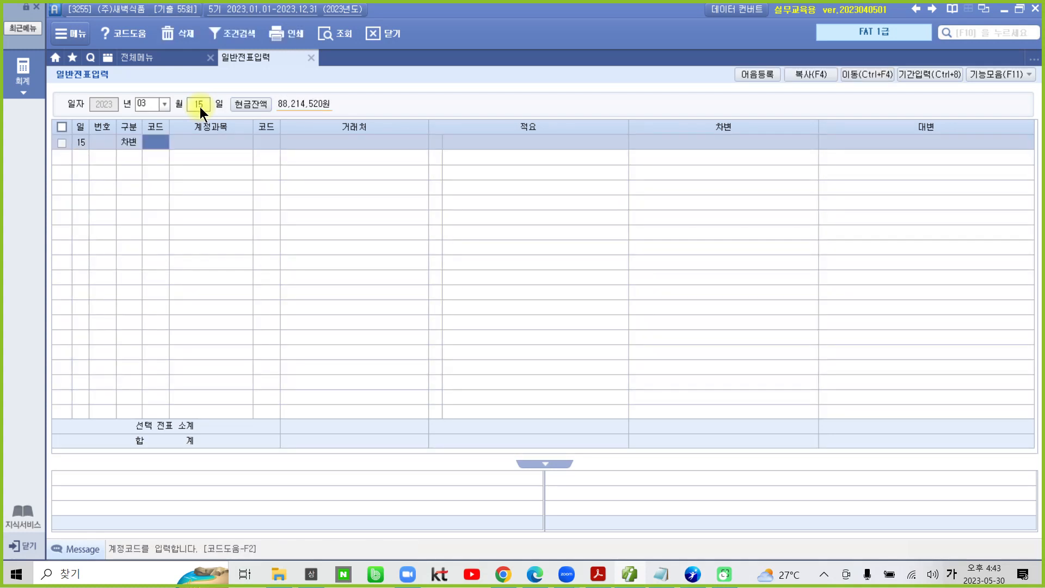
{"action": "type", "text": "103"}
{"action": "key", "text": "Return"}
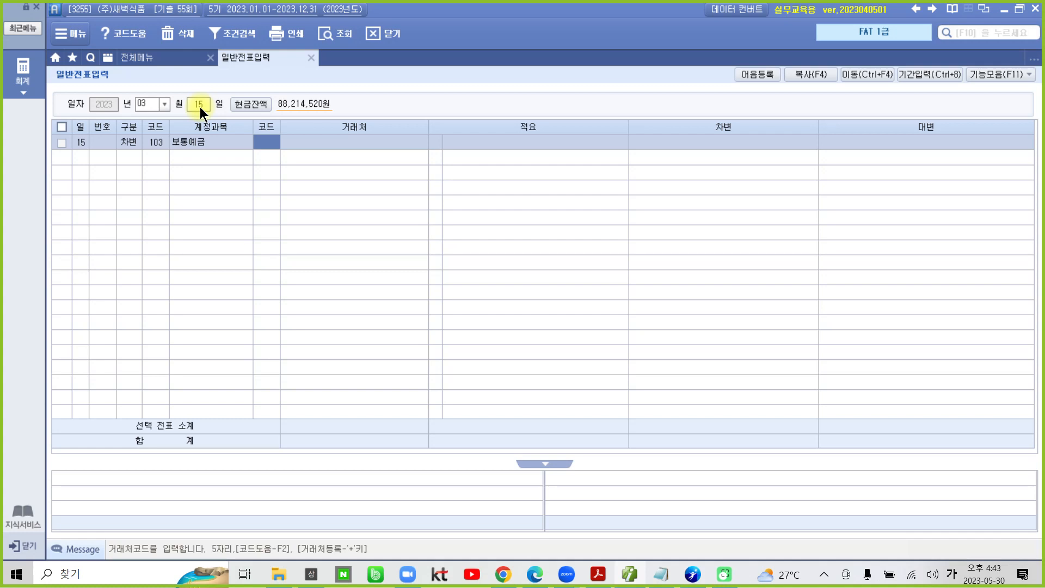
{"action": "type", "text": "국민"}
{"action": "key", "text": "Return"}
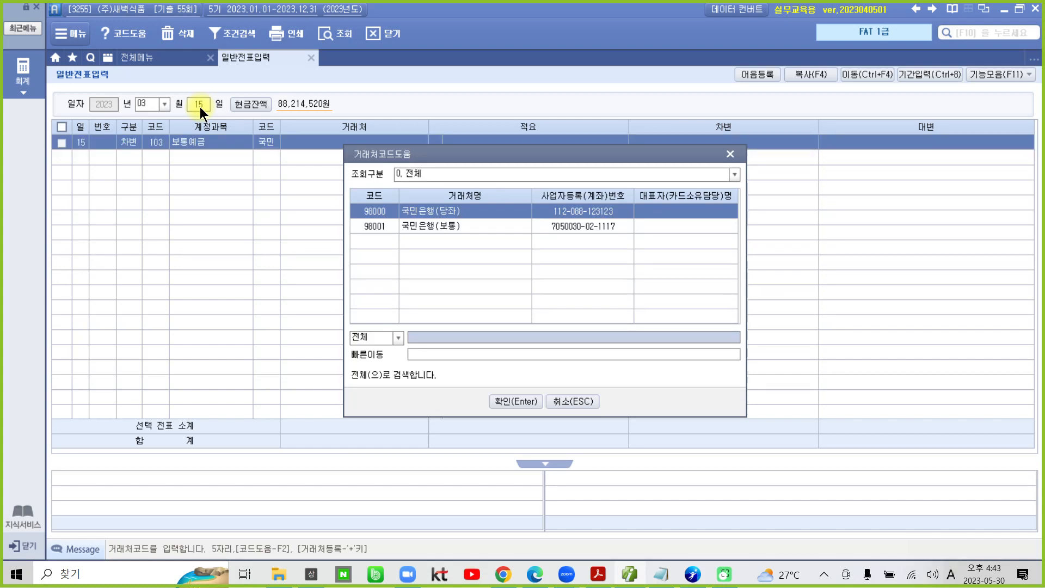
{"action": "key", "text": "Down"}
{"action": "key", "text": "Return"}
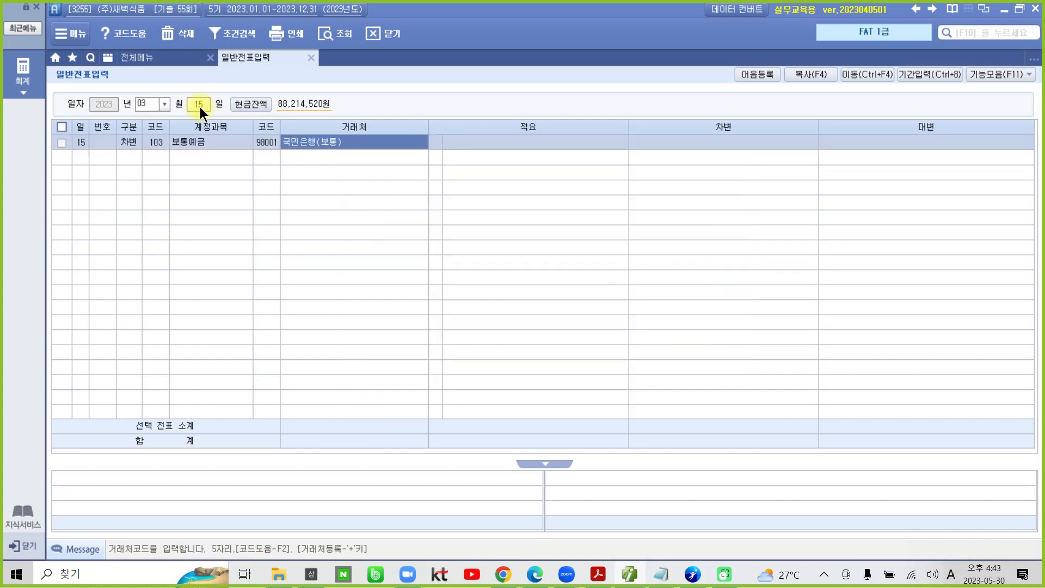
{"action": "key", "text": "Return"}
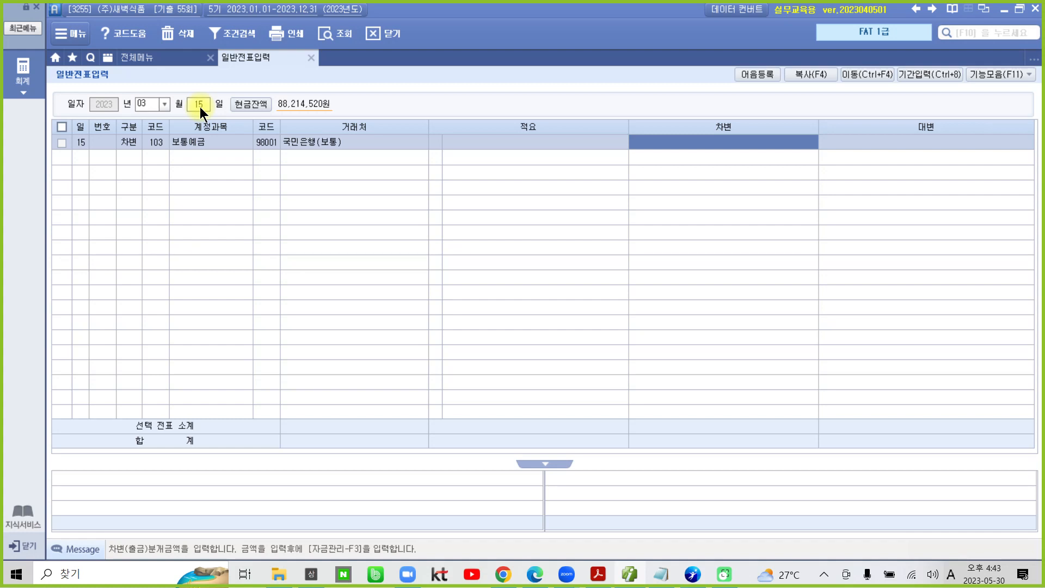
{"action": "type", "text": "6600000"}
{"action": "key", "text": "Return"}
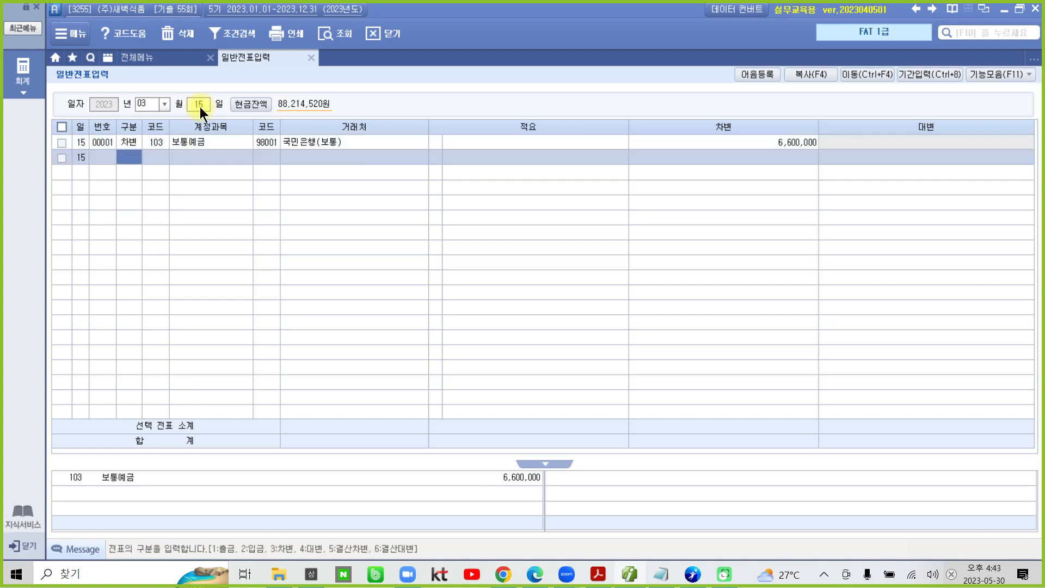
Step: Enter the matching 대변 line for 받을어음 (110) with 거래처 04520 (주)지현유통 and an amount of 6,600,000
{"action": "type", "text": "4110"}
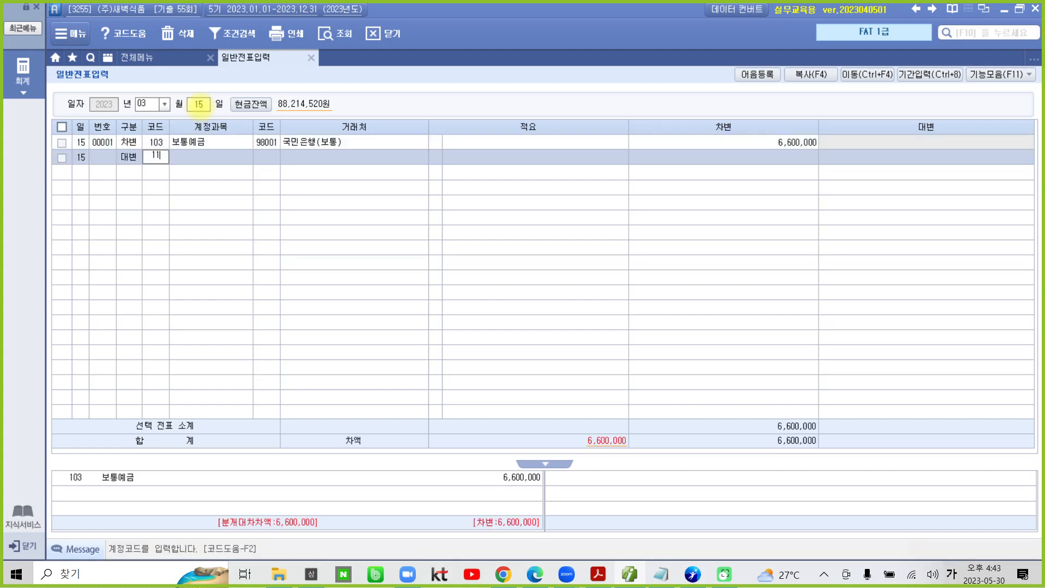
{"action": "key", "text": "Return"}
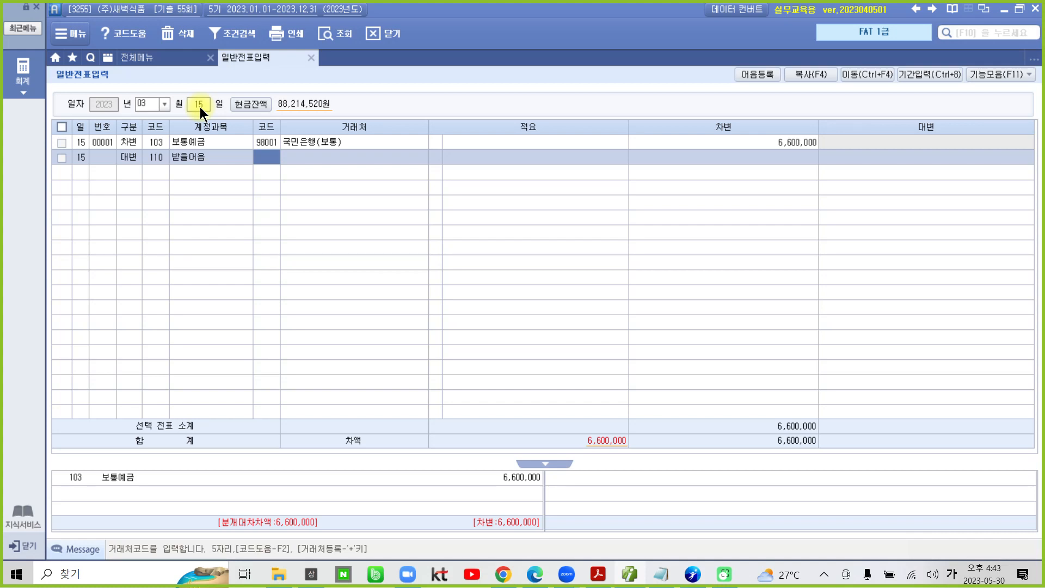
{"action": "type", "text": "04520"}
{"action": "key", "text": "Return"}
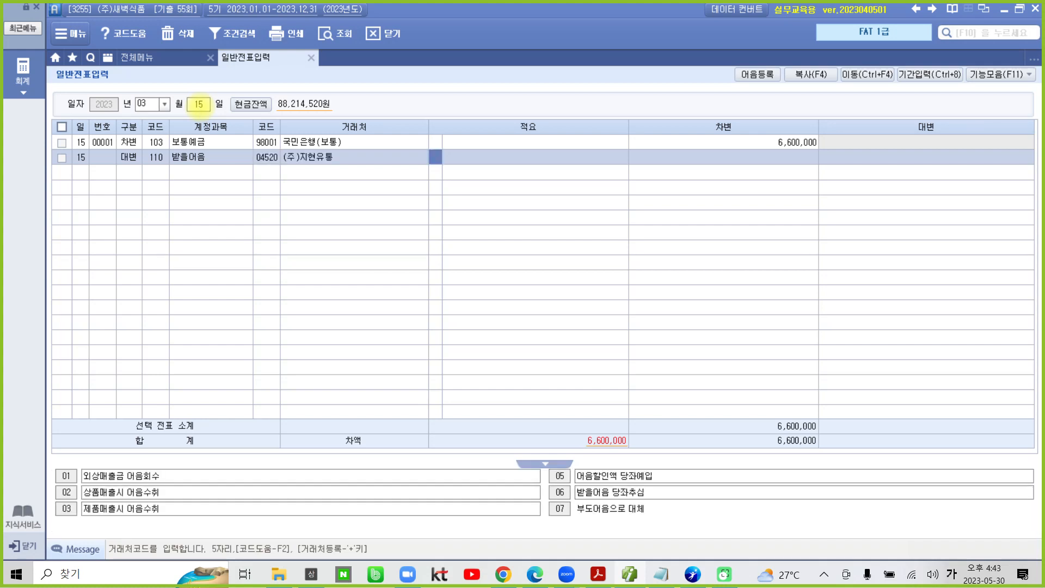
{"action": "key", "text": "Return"}
{"action": "key", "text": "Return"}
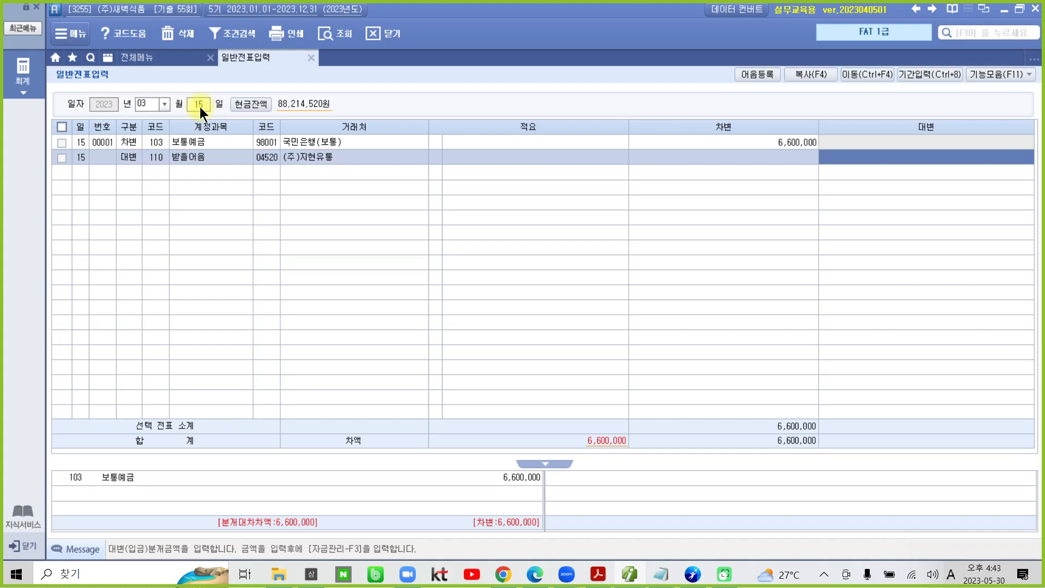
{"action": "type", "text": "6600+"}
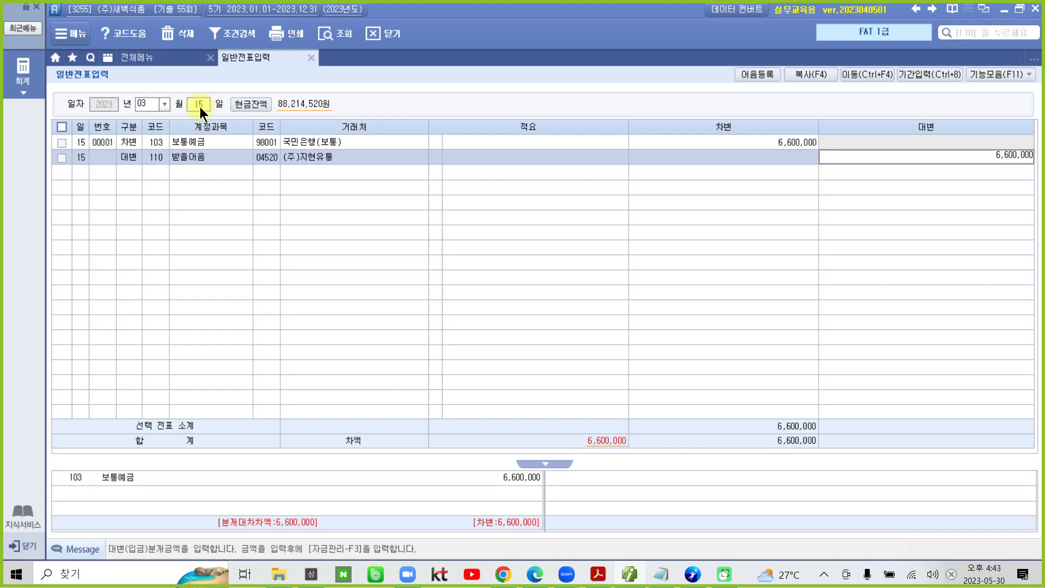
{"action": "key", "text": "Return"}
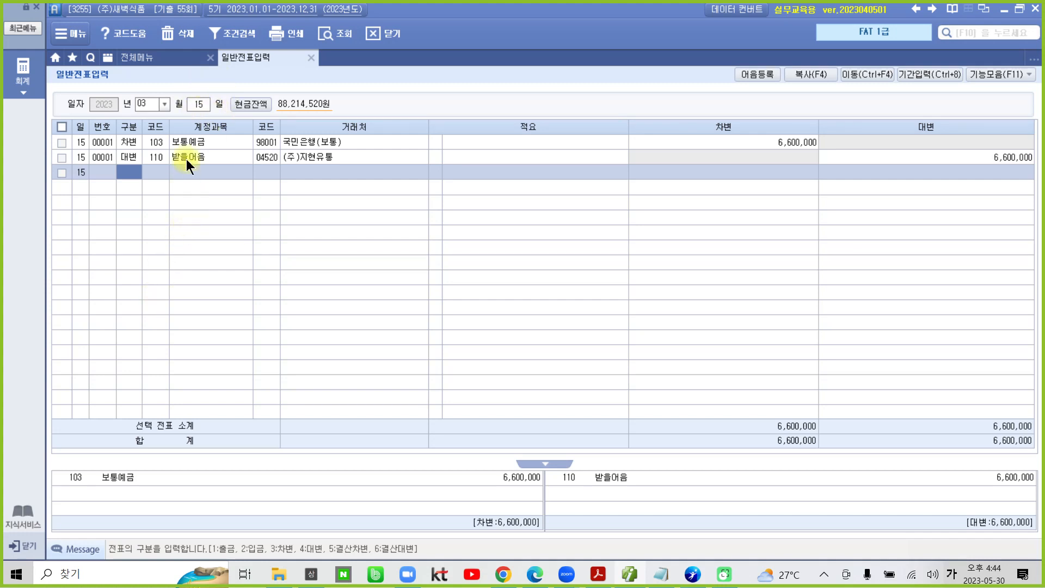
Step: Open 받을어음 관리 for the 받을어음 line, set 어음상태 to 4 만기 and select the (주)지현유통 note as the 어음번호
{"action": "key", "text": "Up"}
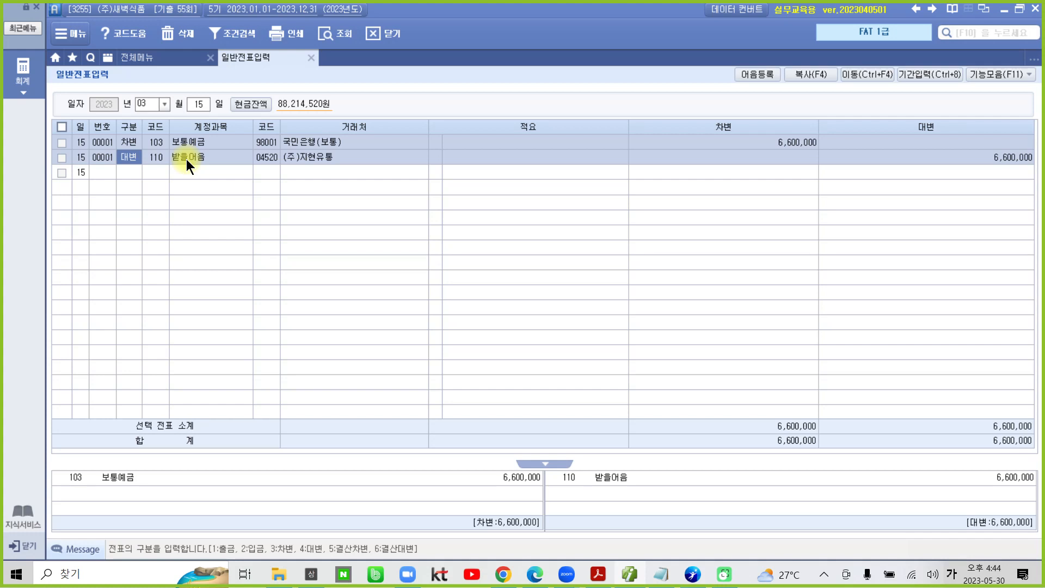
{"action": "key", "text": "F3"}
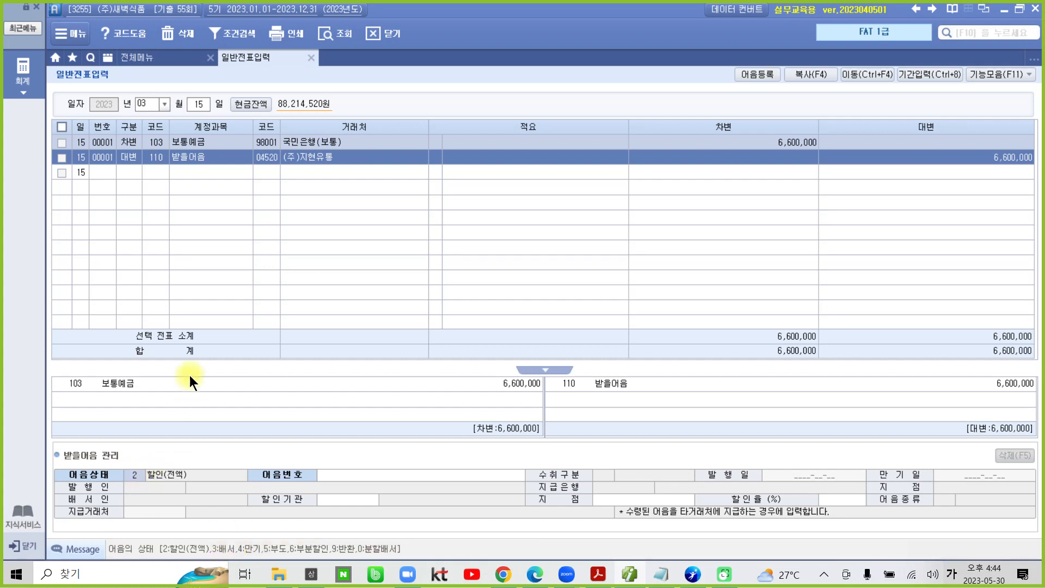
{"action": "type", "text": "4"}
{"action": "key", "text": "Return"}
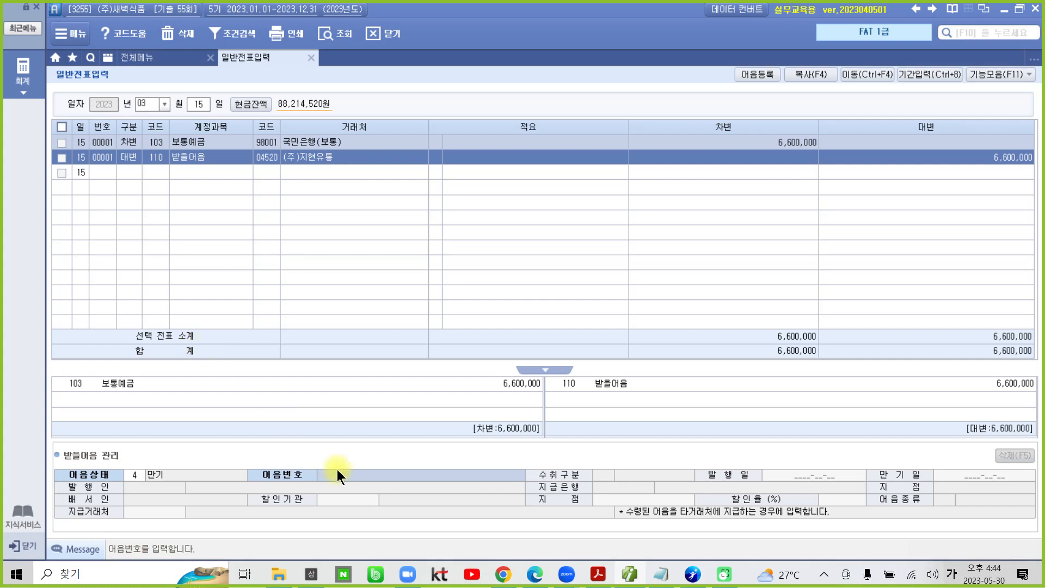
{"action": "key", "text": "F2"}
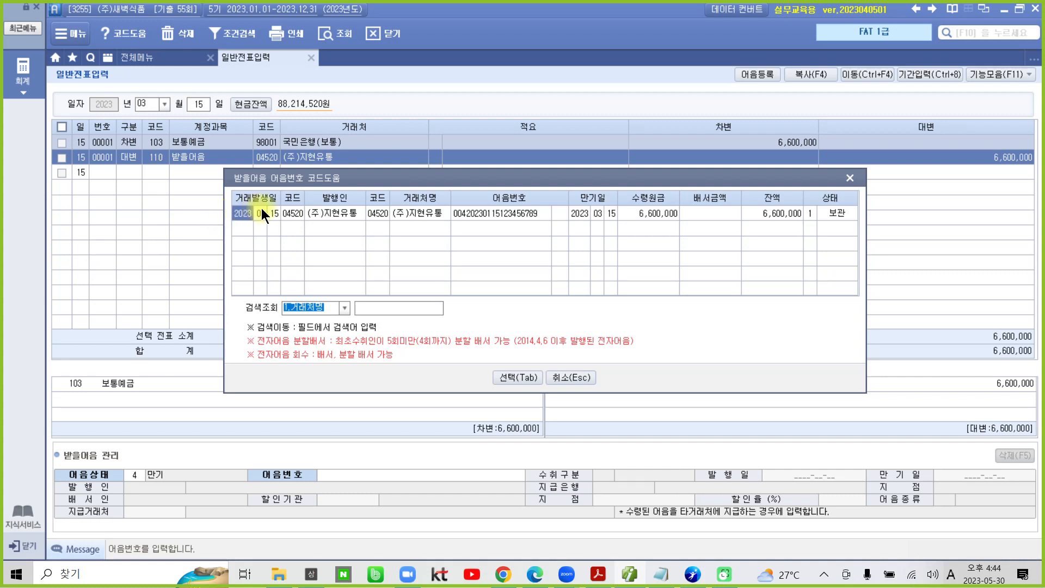
{"action": "left_click", "coordinate": [530, 381]}
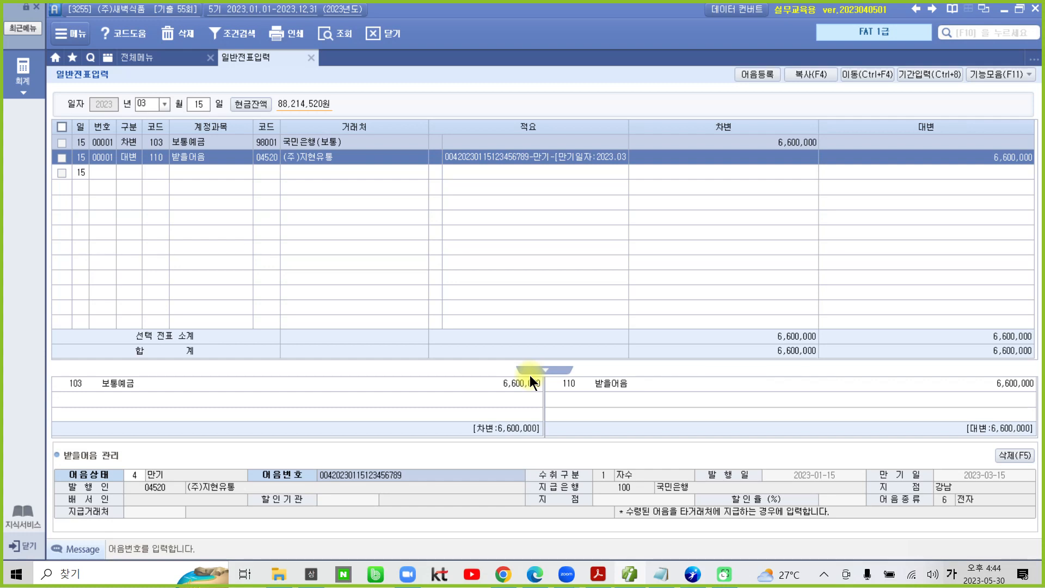
Step: Confirm the selected (주)지현유통 note entry in 받을어음 관리
{"action": "key", "text": "Return"}
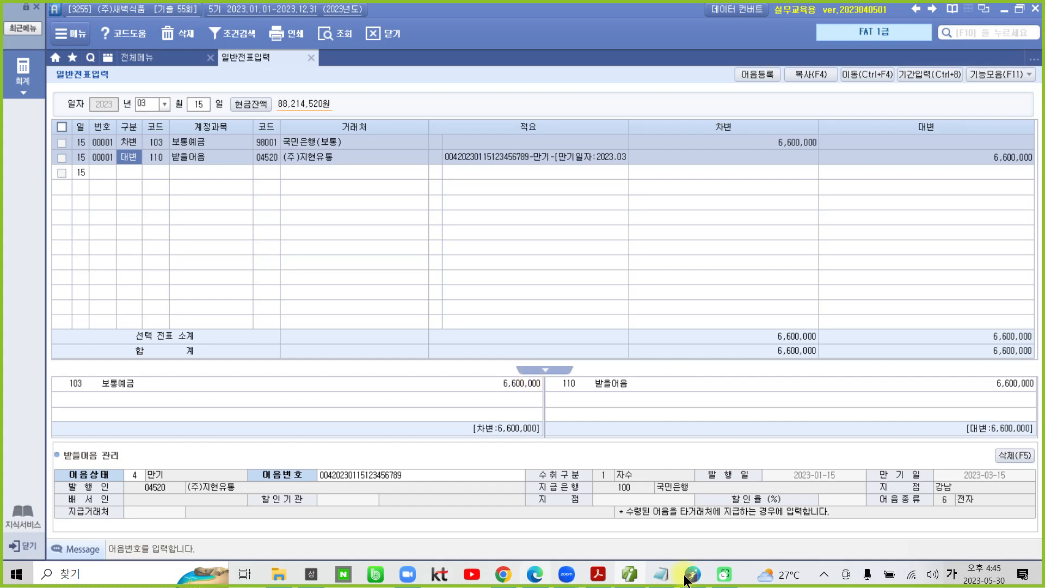
Step: Switch to the exam PDF in Adobe Acrobat Reader and read task 5, 통장사본에 의한 거래입력, including its 자료설명
{"action": "left_click", "coordinate": [598, 574]}
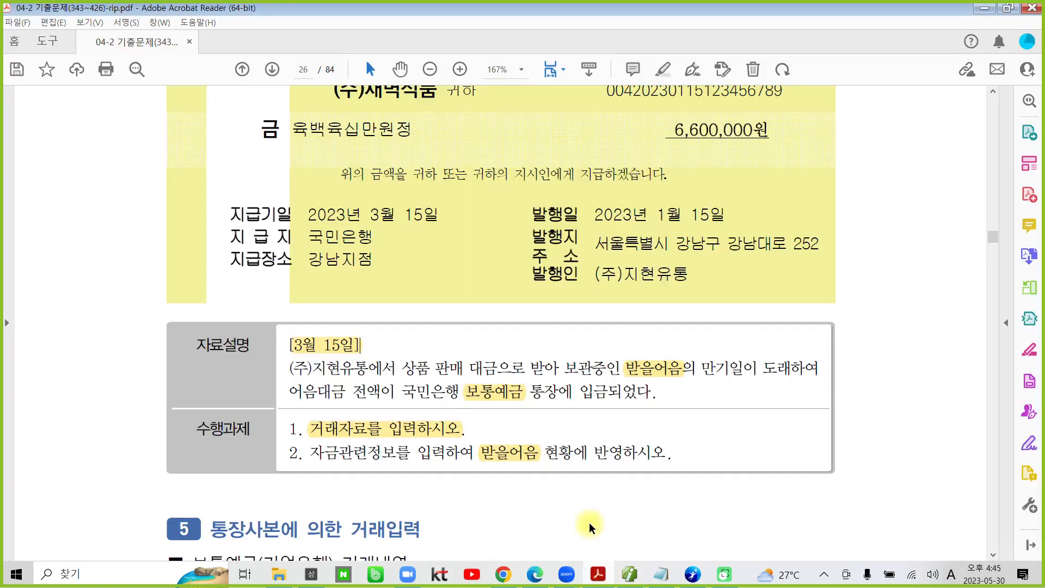
{"action": "scroll", "coordinate": [542, 443], "scroll_direction": "down", "scroll_amount": 1}
{"action": "scroll", "coordinate": [542, 443], "scroll_direction": "down", "scroll_amount": 10}
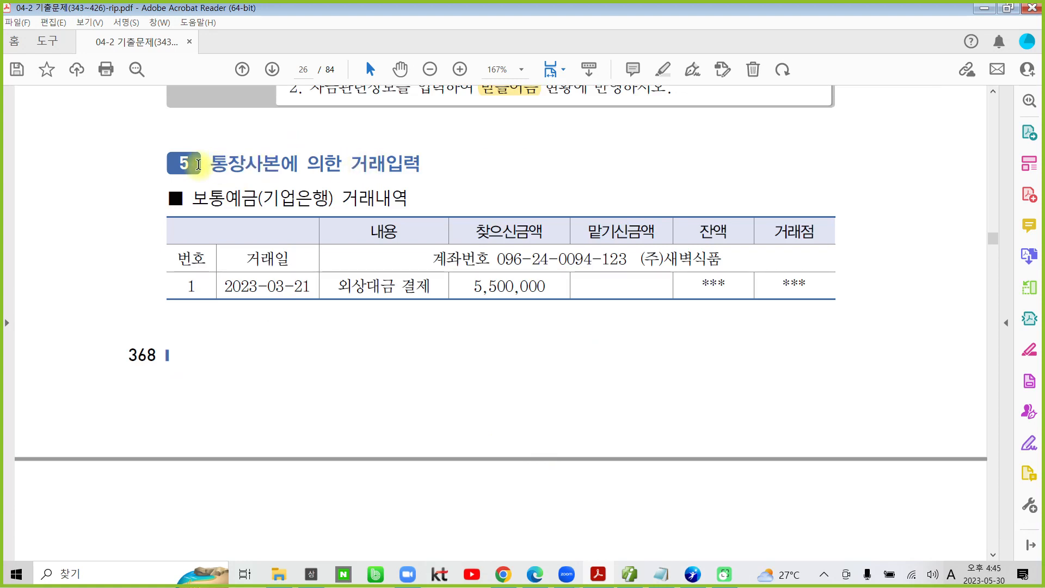
{"action": "left_click_drag", "start_coordinate": [209, 164], "coordinate": [395, 161]}
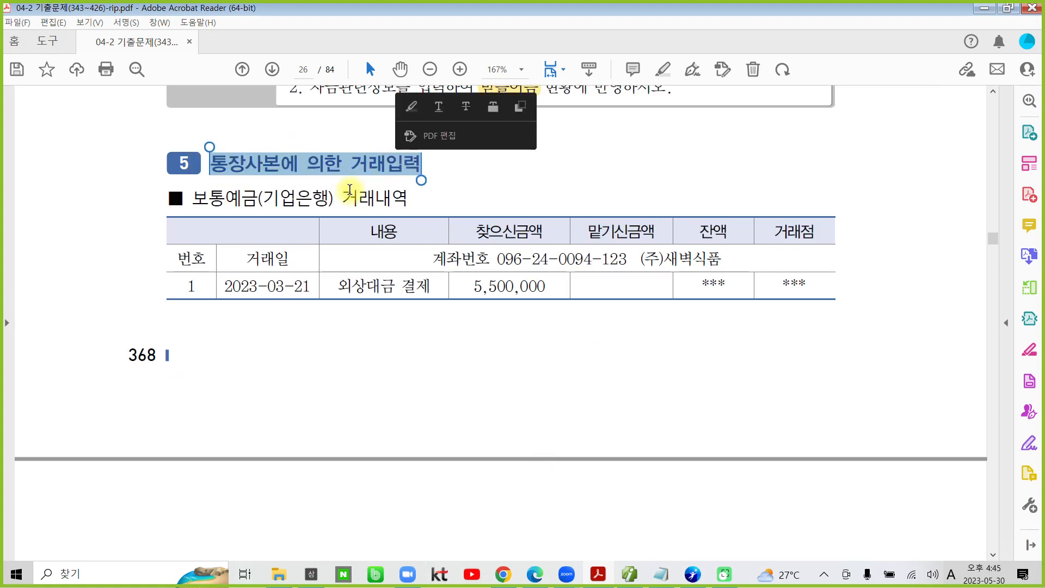
{"action": "left_click", "coordinate": [382, 194]}
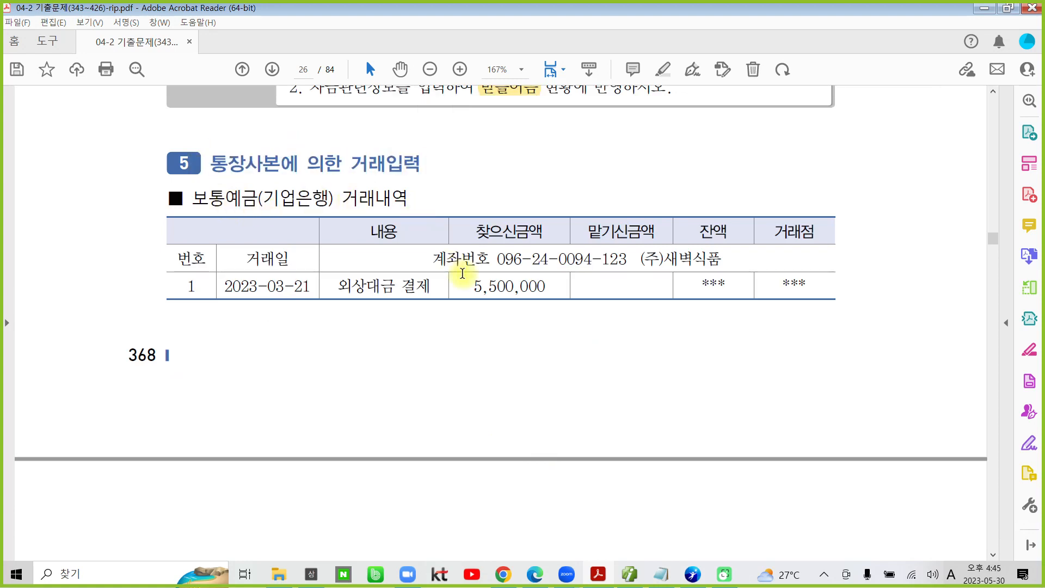
{"action": "double_click", "coordinate": [509, 285]}
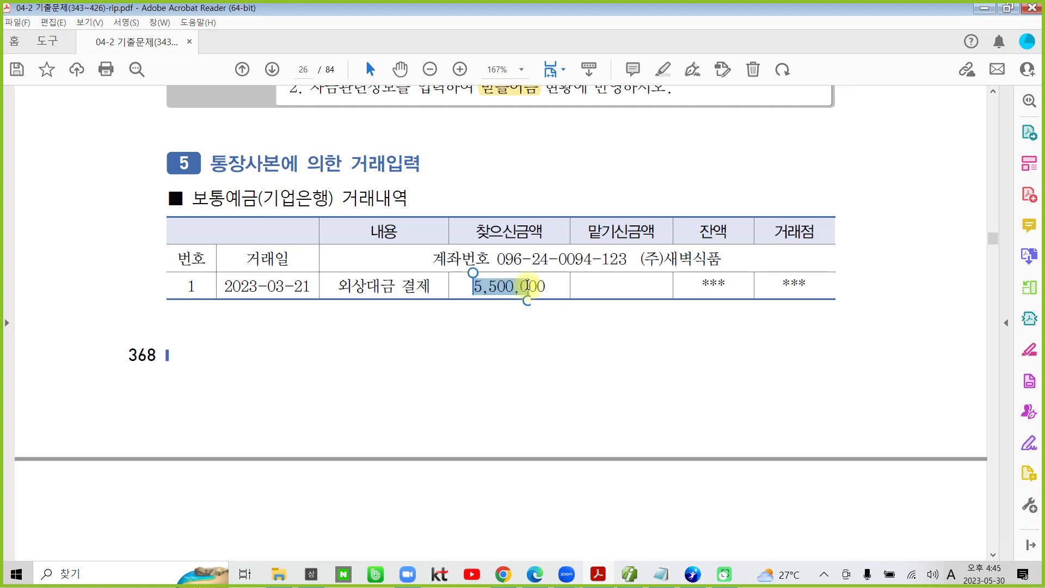
{"action": "left_click", "coordinate": [560, 232]}
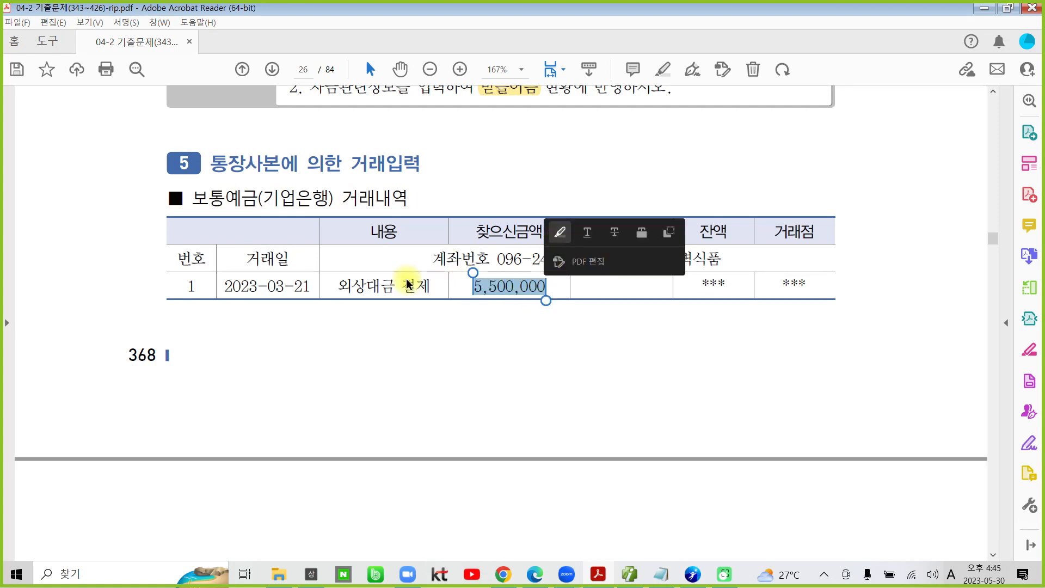
{"action": "scroll", "coordinate": [401, 361], "scroll_direction": "down", "scroll_amount": 5}
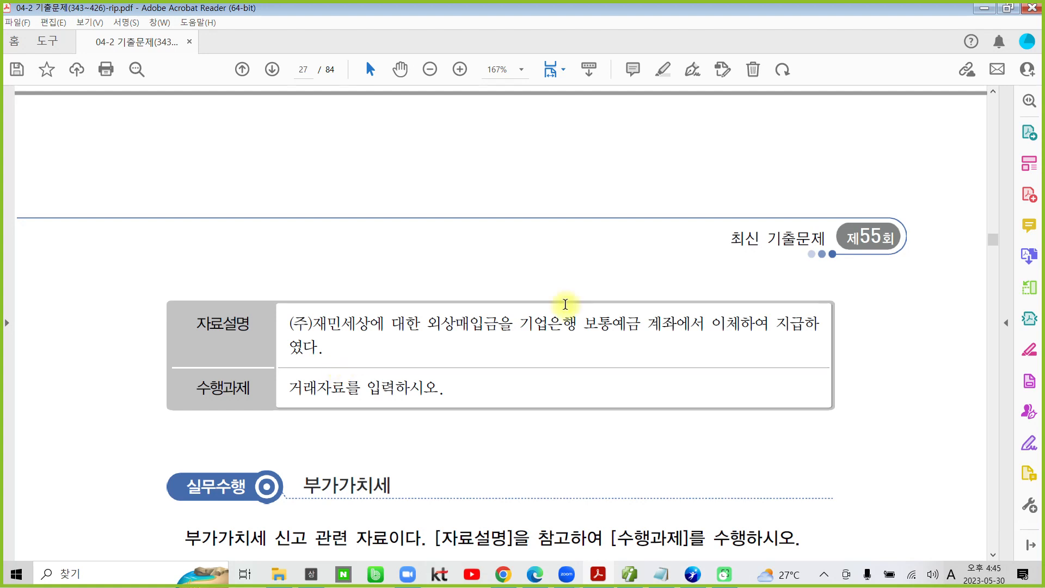
Step: Highlight 보통예금 and 외상매입금 in the 자료설명 of task 5
{"action": "left_click_drag", "start_coordinate": [583, 323], "coordinate": [641, 326]}
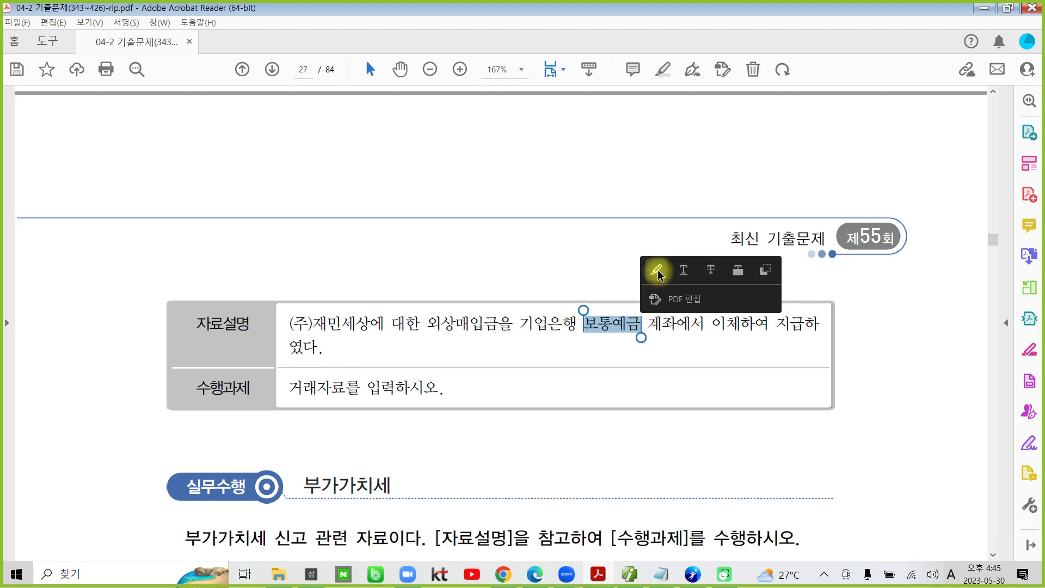
{"action": "left_click", "coordinate": [656, 270]}
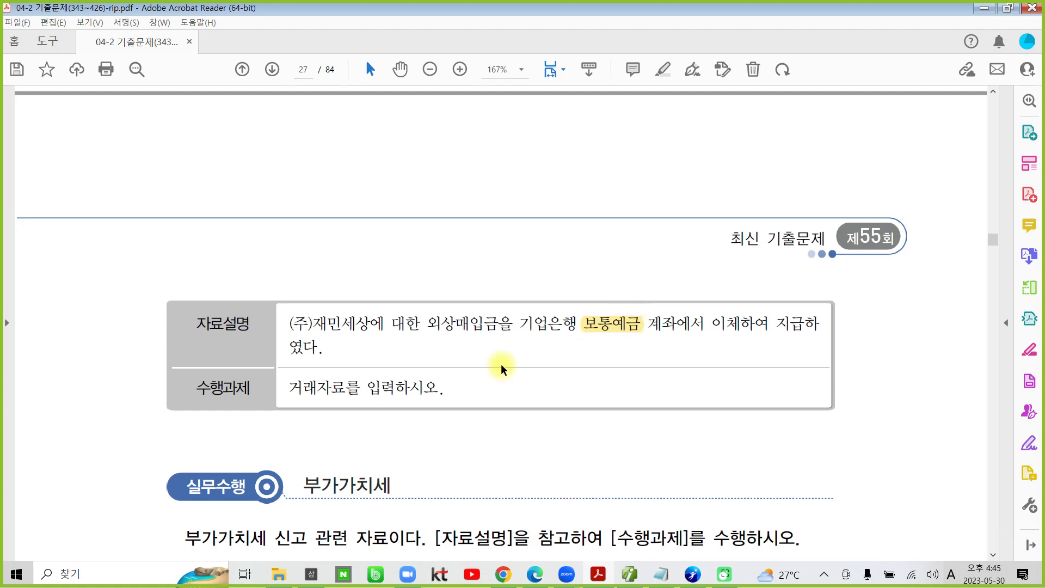
{"action": "left_click_drag", "start_coordinate": [426, 323], "coordinate": [498, 327]}
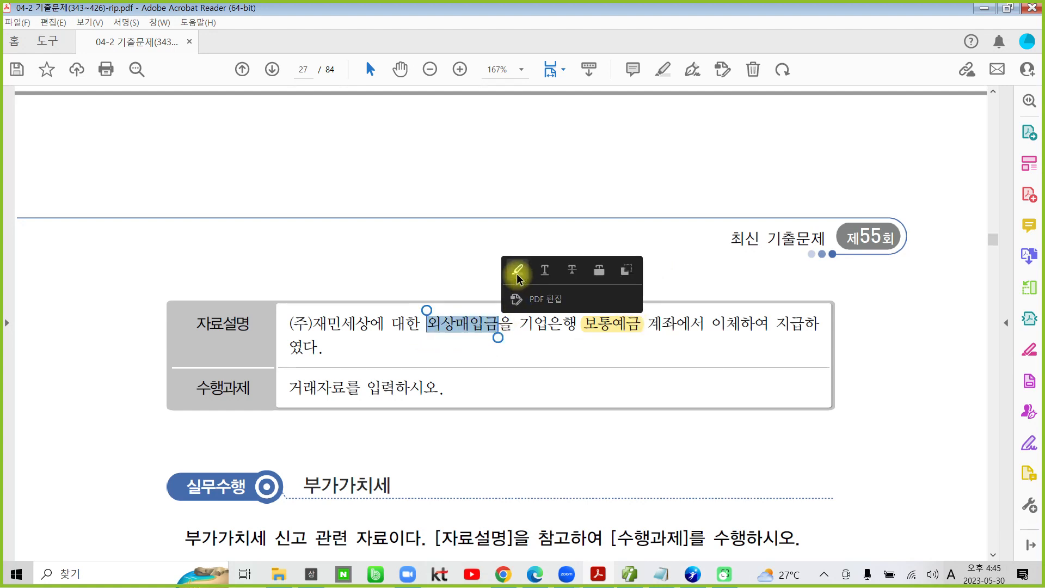
{"action": "left_click", "coordinate": [517, 275]}
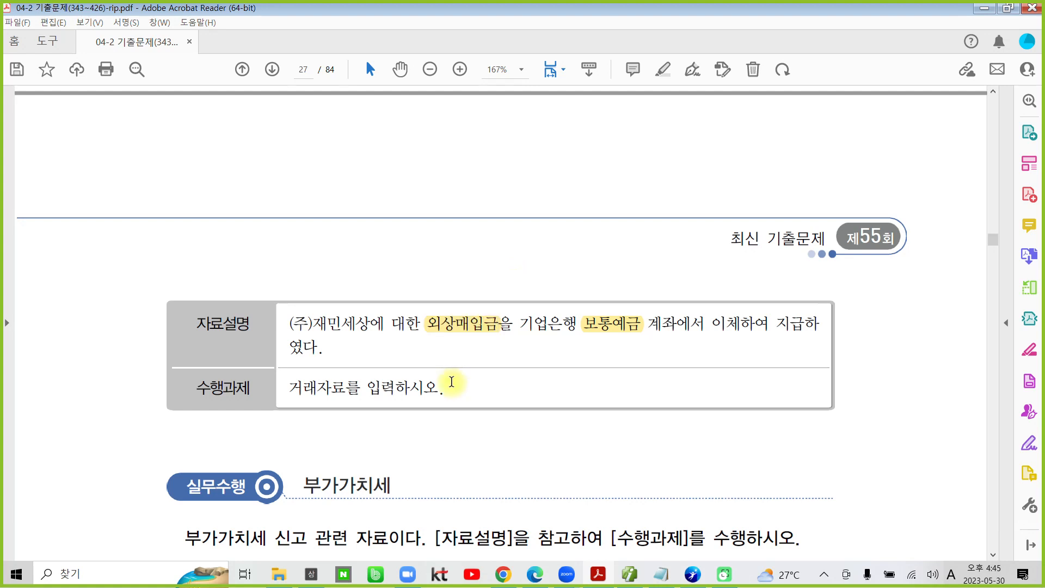
Step: Handwrite 차) above 외상매입금 and 대) above 보통예금 in the 자료설명, and clear the handwriting
{"action": "left_click_drag", "start_coordinate": [401, 252], "coordinate": [427, 314]}
{"action": "mouse_move", "coordinate": [388, 287]}
{"action": "left_mouse_down"}
{"action": "mouse_move", "coordinate": [419, 288]}
{"action": "mouse_move", "coordinate": [436, 321]}
{"action": "mouse_move", "coordinate": [455, 293]}
{"action": "left_mouse_up"}
{"action": "mouse_move", "coordinate": [448, 256]}
{"action": "left_mouse_down"}
{"action": "mouse_move", "coordinate": [458, 263]}
{"action": "mouse_move", "coordinate": [446, 324]}
{"action": "left_mouse_up"}
{"action": "mouse_move", "coordinate": [572, 268]}
{"action": "left_mouse_down"}
{"action": "mouse_move", "coordinate": [593, 265]}
{"action": "mouse_move", "coordinate": [596, 294]}
{"action": "left_mouse_up"}
{"action": "mouse_move", "coordinate": [597, 281]}
{"action": "left_mouse_down"}
{"action": "mouse_move", "coordinate": [609, 279]}
{"action": "mouse_move", "coordinate": [607, 293]}
{"action": "left_mouse_up"}
{"action": "left_click_drag", "start_coordinate": [612, 246], "coordinate": [610, 306]}
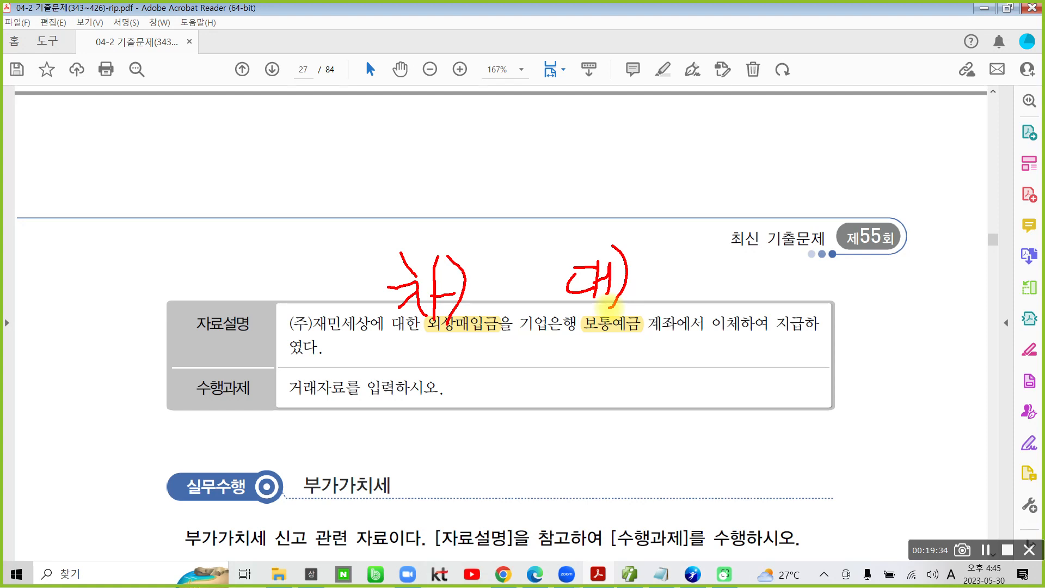
{"action": "key", "text": "Escape"}
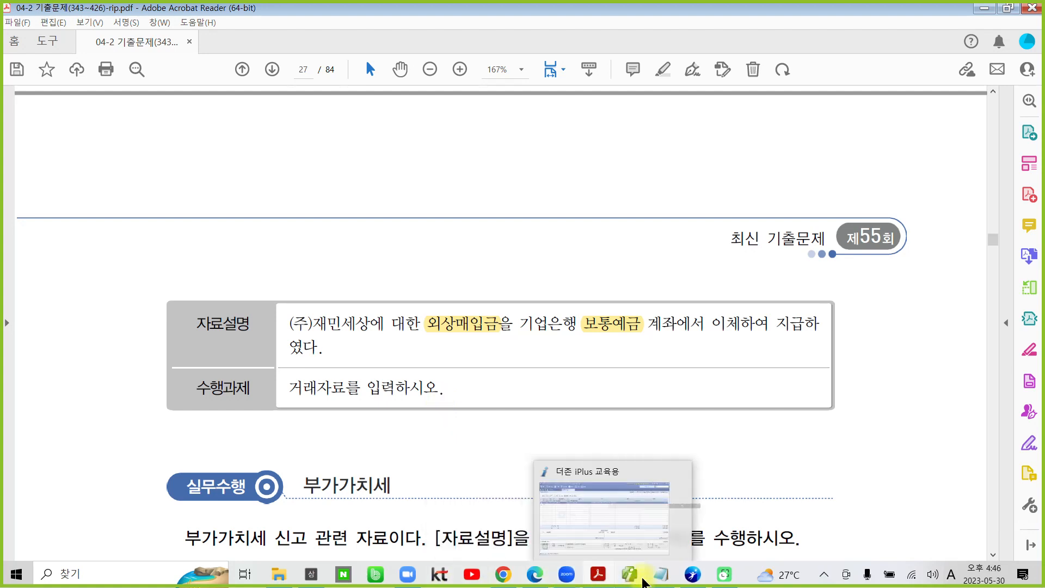
Step: Switch to the accounting program 더존 iPlus and open March 21 in 일반전표입력
{"action": "left_click", "coordinate": [630, 580]}
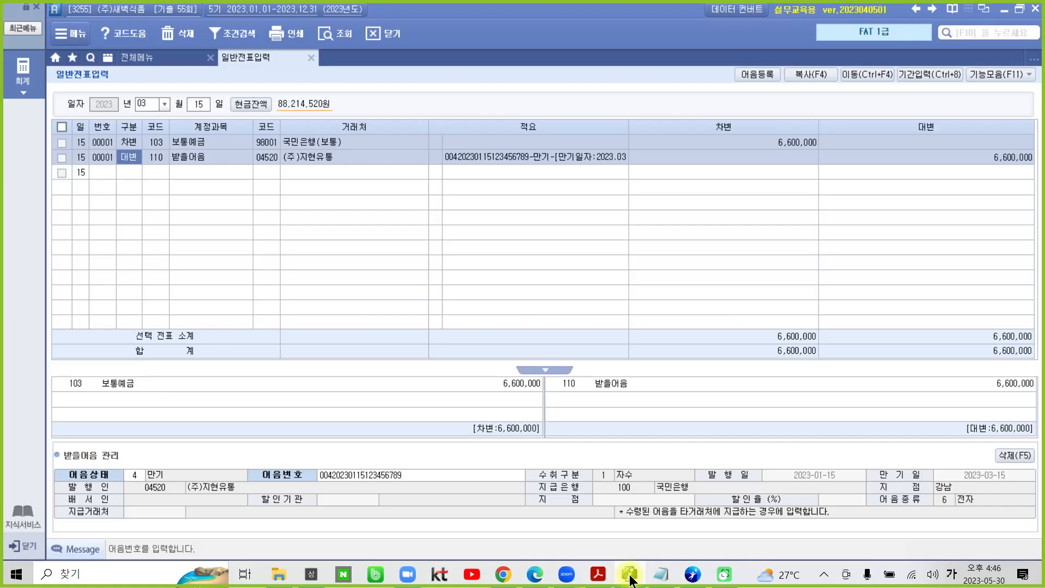
{"action": "left_click", "coordinate": [196, 105]}
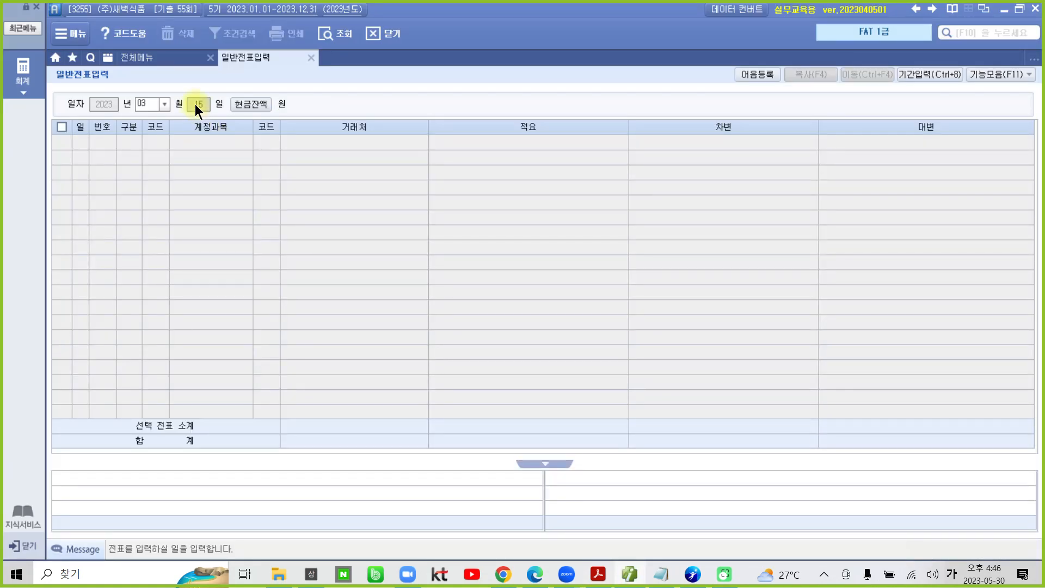
{"action": "type", "text": "21"}
{"action": "key", "text": "Return"}
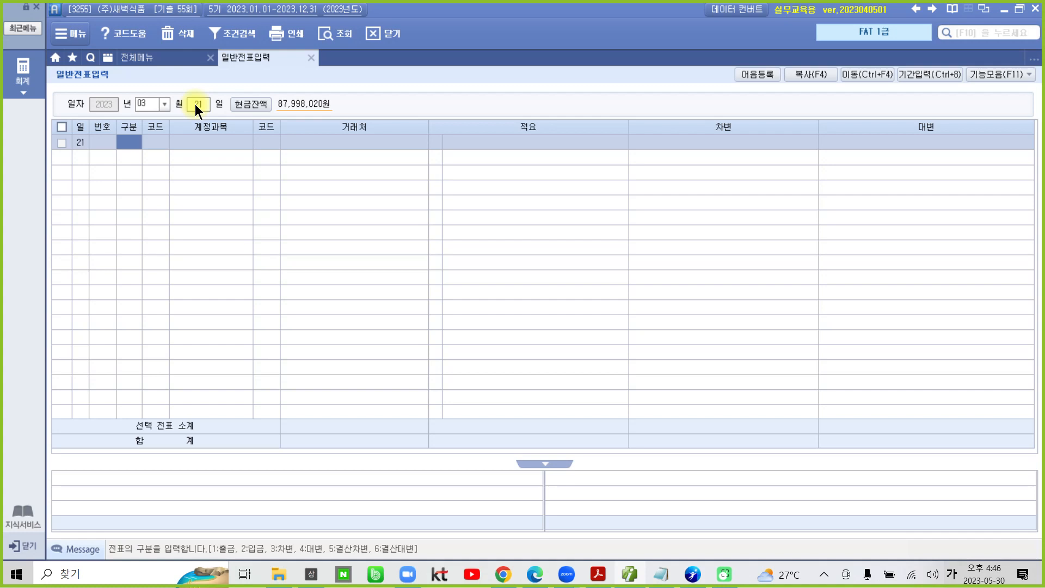
Step: Start a 차변 line for 외상매입금 (251) with 거래처 30011 (주)재민세상
{"action": "type", "text": "3"}
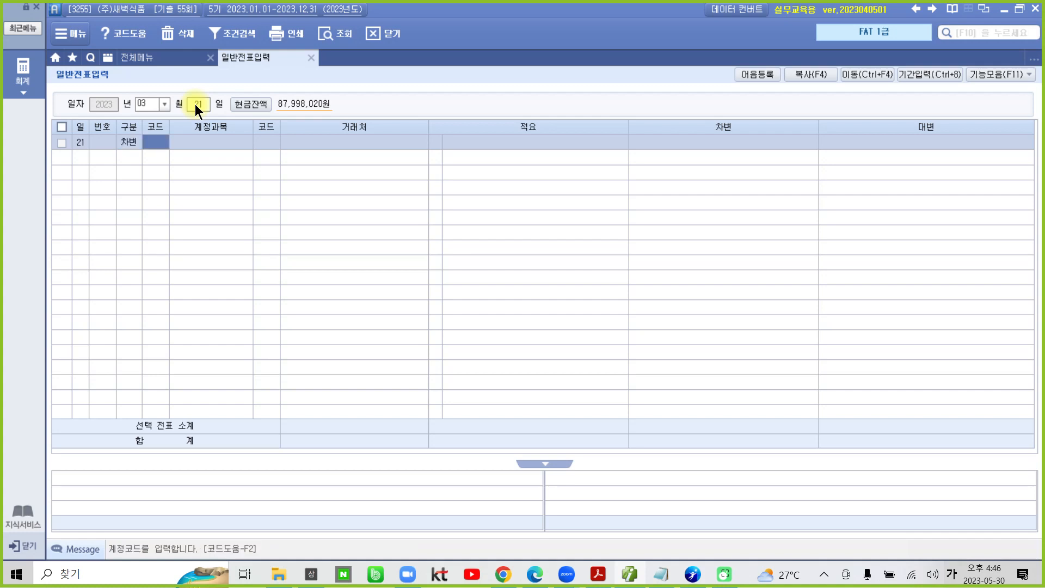
{"action": "type", "text": "251"}
{"action": "key", "text": "Return"}
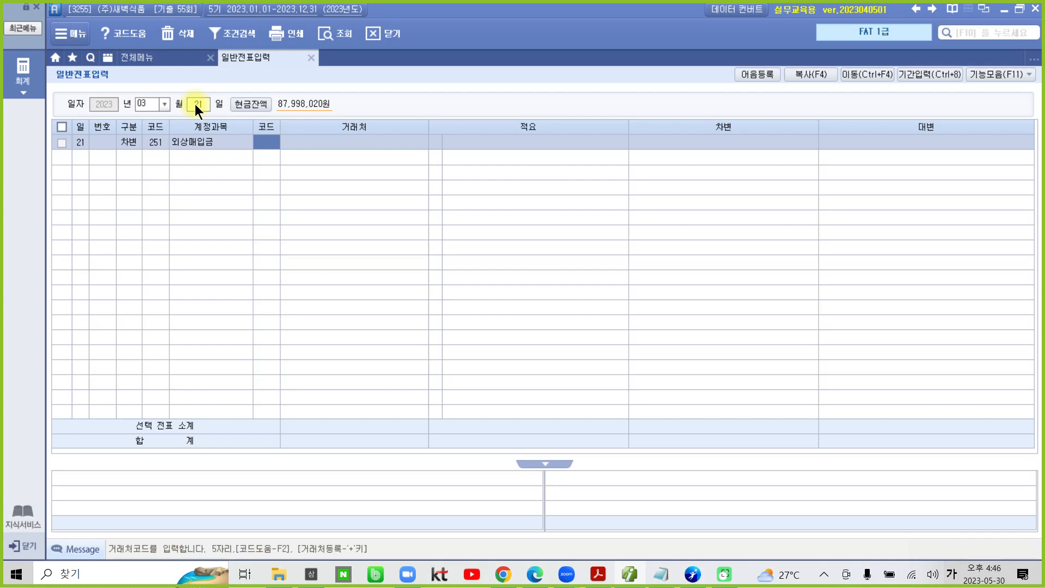
{"action": "type", "text": "2ㅔㅐ"}
{"action": "key", "text": "Return"}
{"action": "key", "text": "Left"}
{"action": "type", "text": "젬"}
{"action": "key", "text": "Return"}
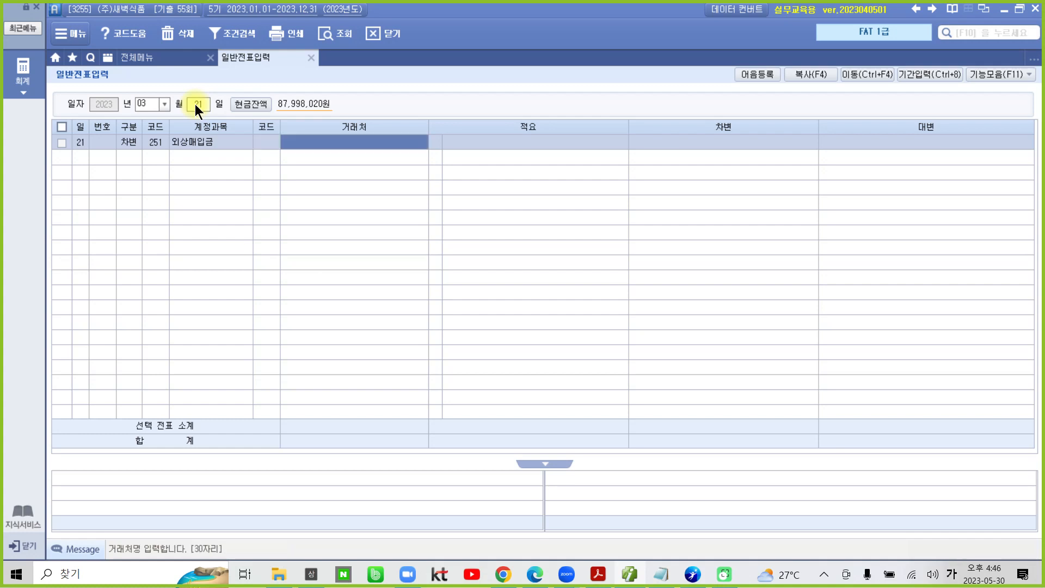
{"action": "key", "text": "Left"}
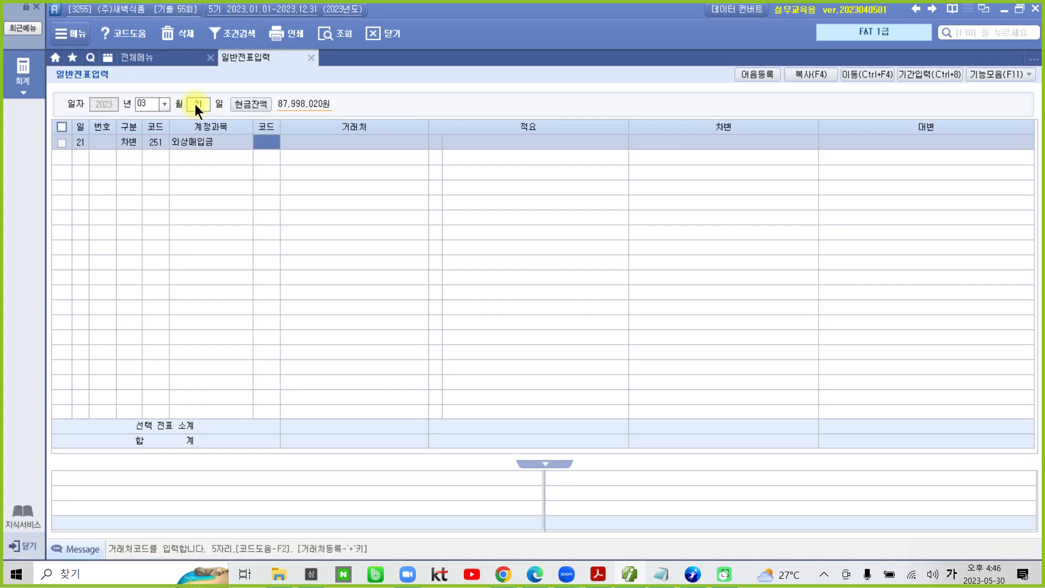
{"action": "type", "text": "젬"}
{"action": "key", "text": "Return"}
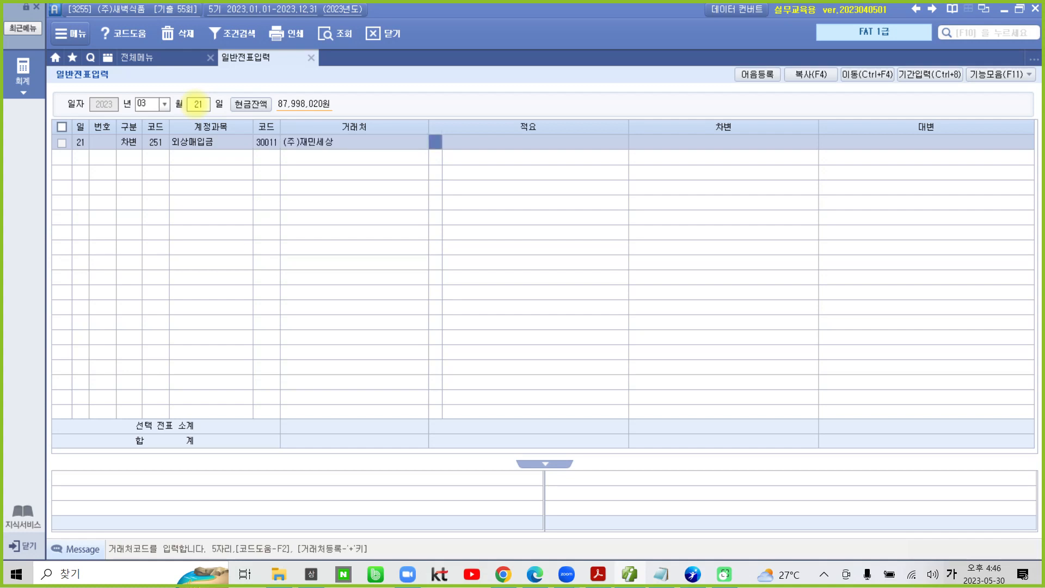
{"action": "key", "text": "Return"}
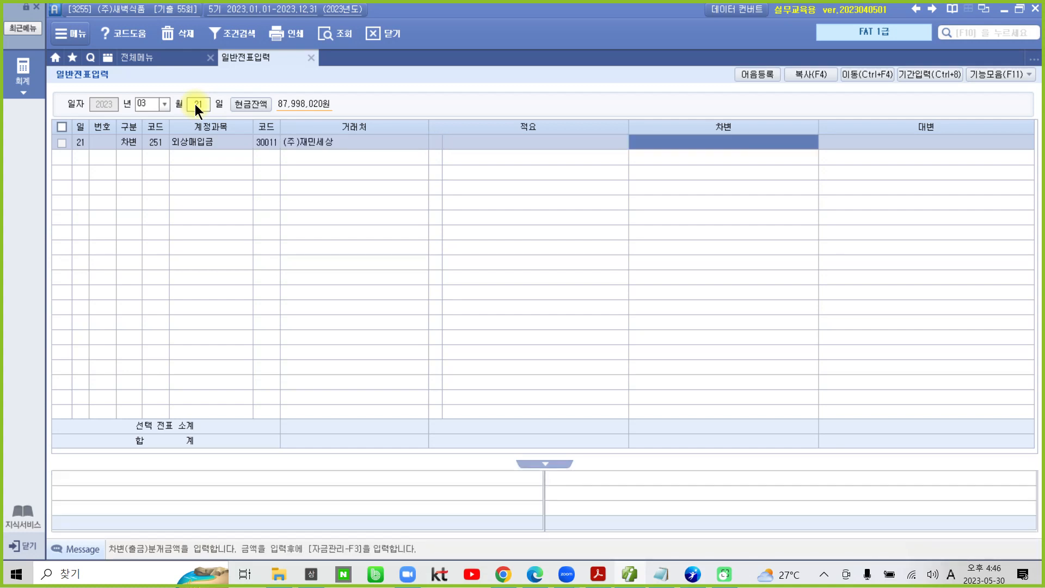
Step: Set the 차변 amount of the 외상매입금 line to 5,500,000
{"action": "type", "text": "55,000"}
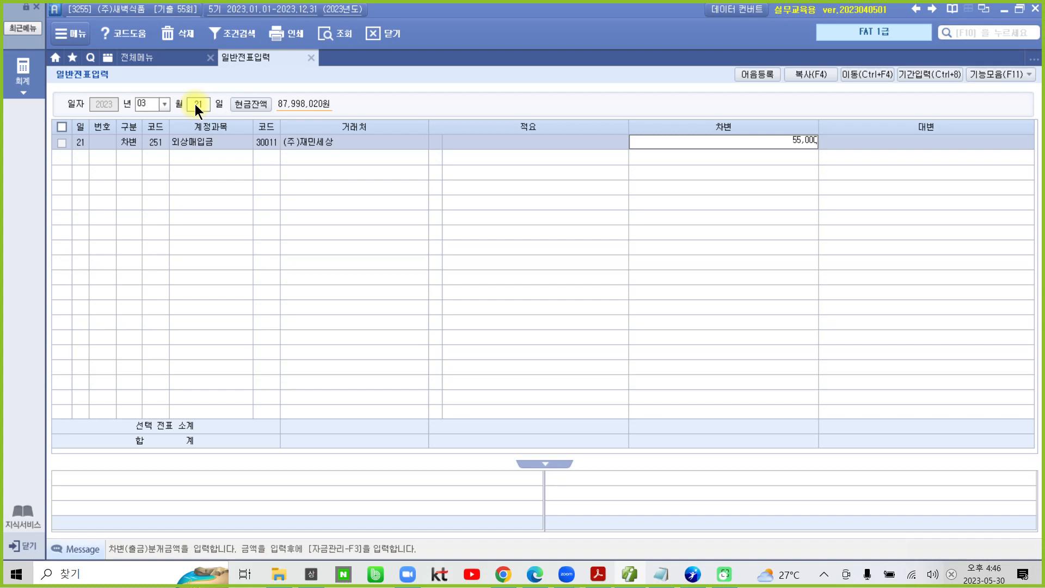
{"action": "type", "text": ",000"}
{"action": "key", "text": "BackSpace"}
{"action": "key", "text": "Return"}
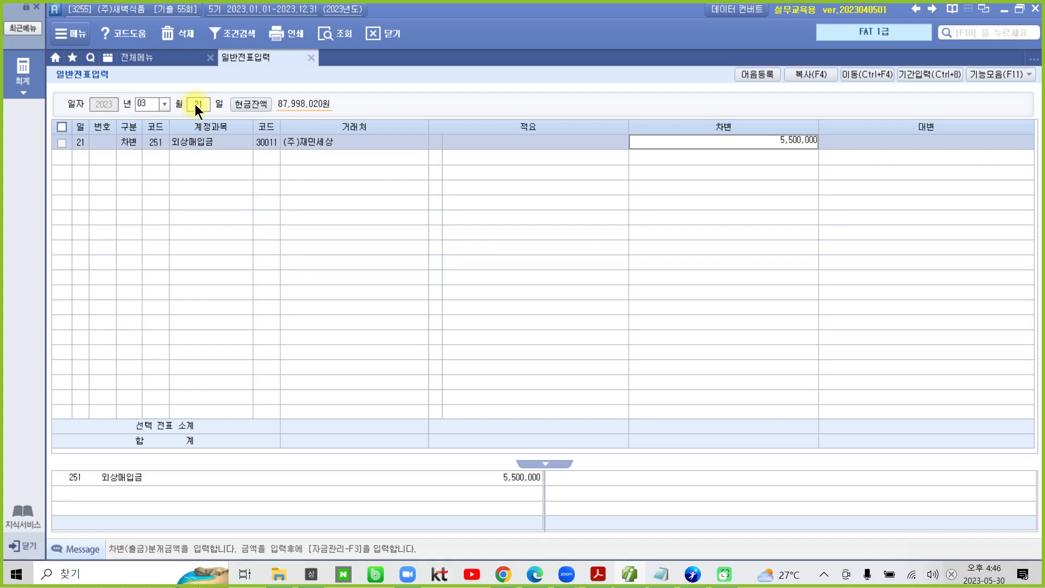
Step: Enter the matching 대변 line for 보통예금 (103) with 거래처 98002 기업은행(보통) and an amount of 5,500,000
{"action": "type", "text": "4"}
{"action": "key", "text": "Return"}
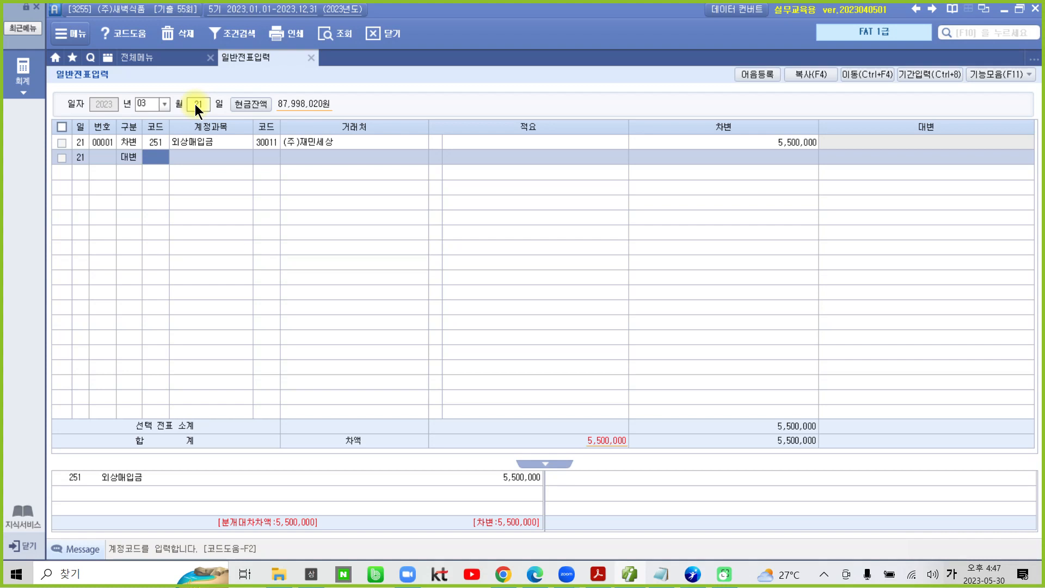
{"action": "type", "text": "103"}
{"action": "key", "text": "Return"}
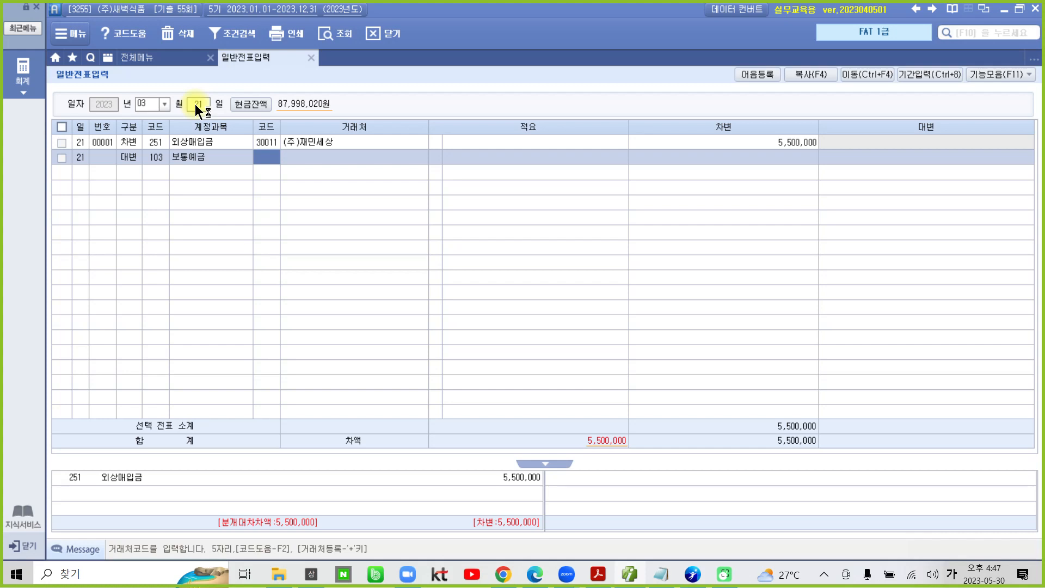
{"action": "type", "text": "98002"}
{"action": "key", "text": "Return"}
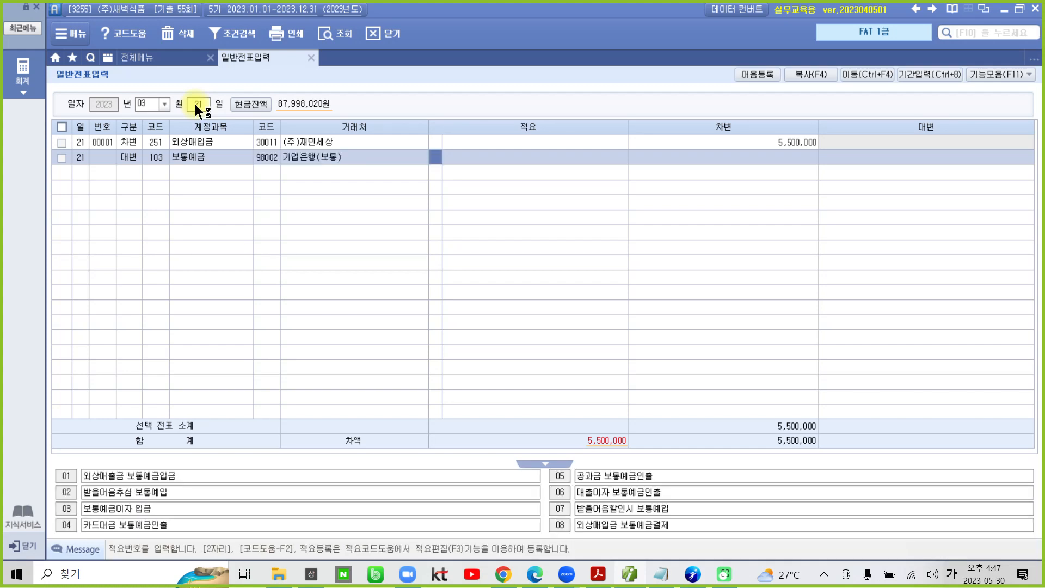
{"action": "key", "text": "Return"}
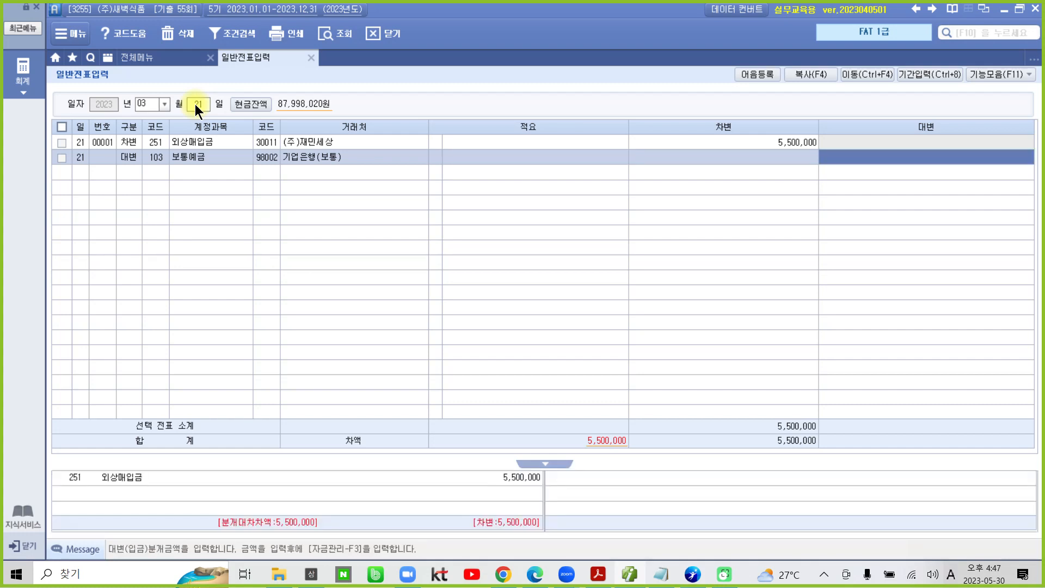
{"action": "type", "text": "5500000"}
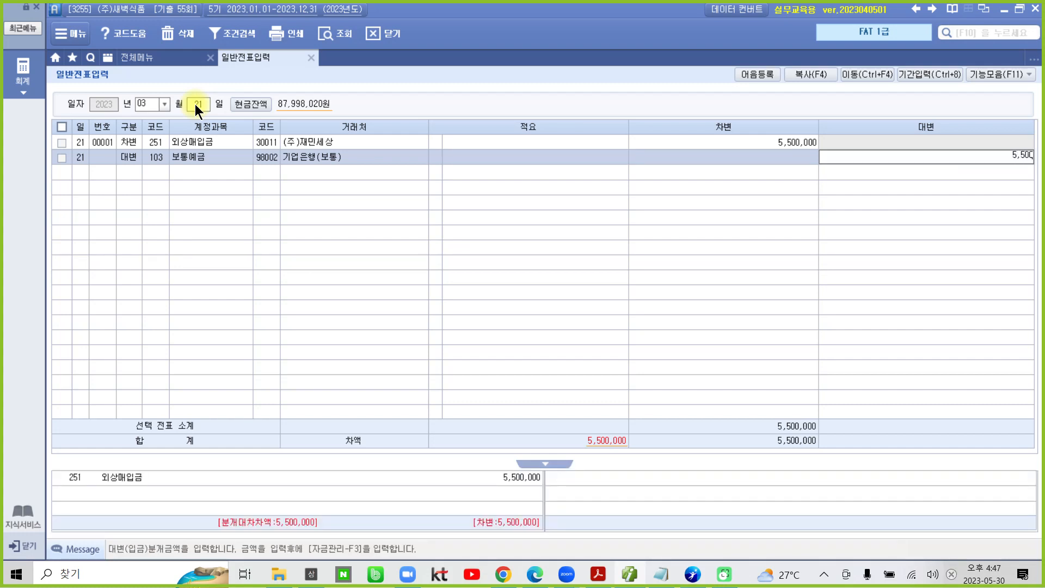
{"action": "key", "text": "Return"}
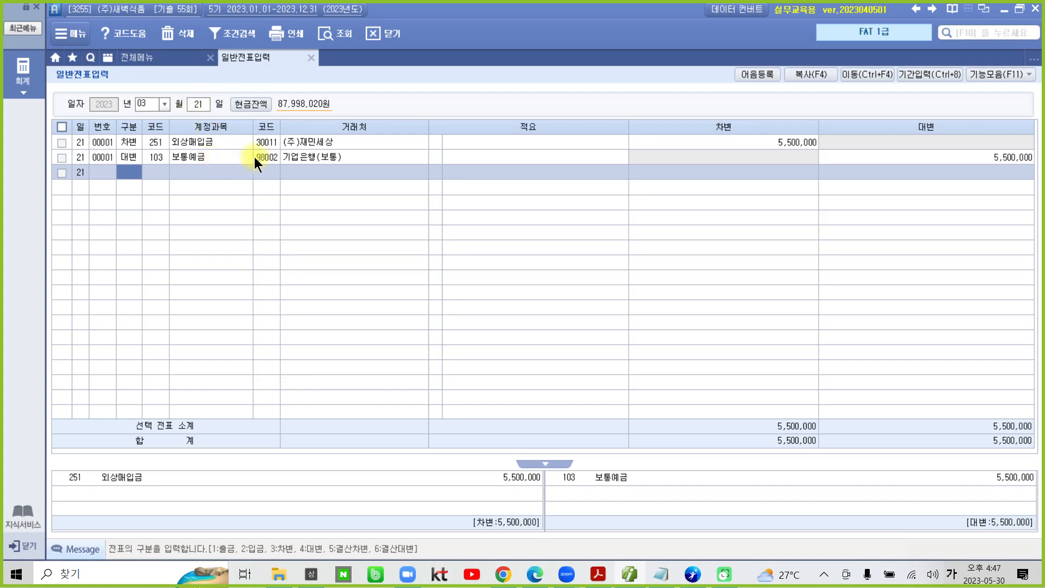
{"action": "left_click", "coordinate": [263, 143]}
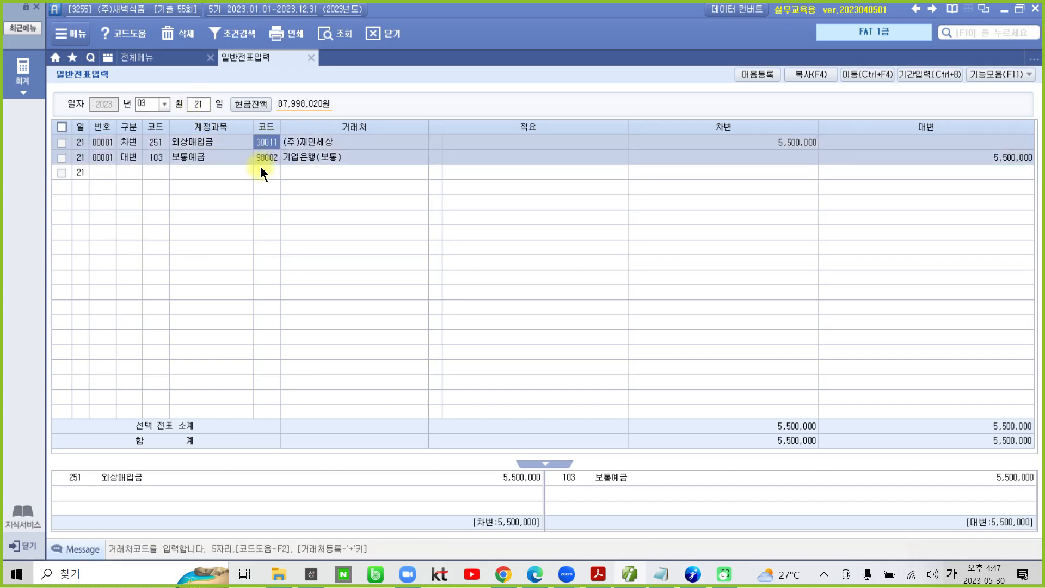